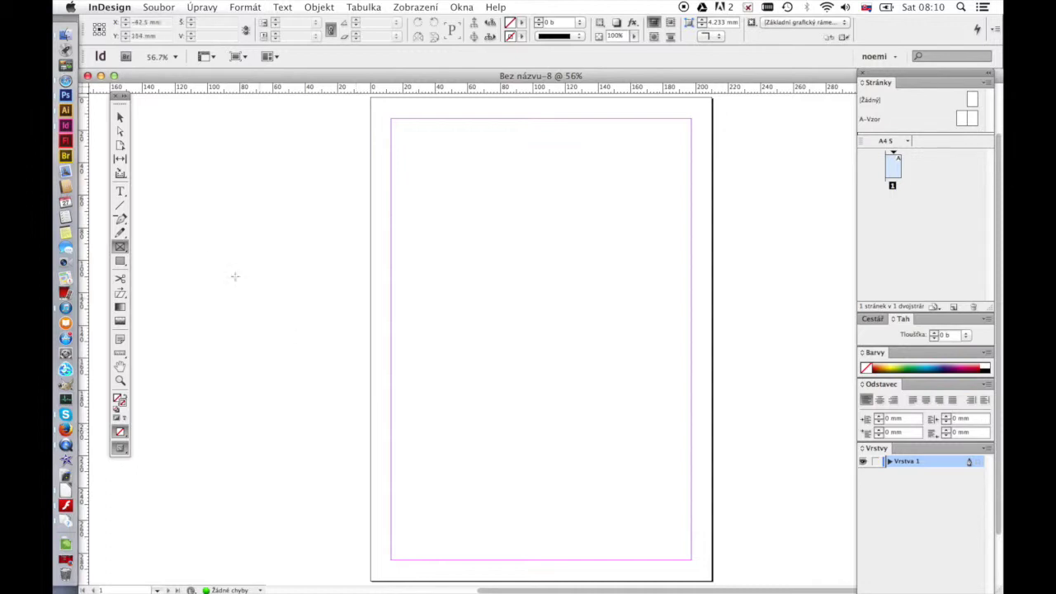
Draw a rectangular placeholder frame about 101 mm by 101.5 mm in the upper part of the page
left_click(125, 248)
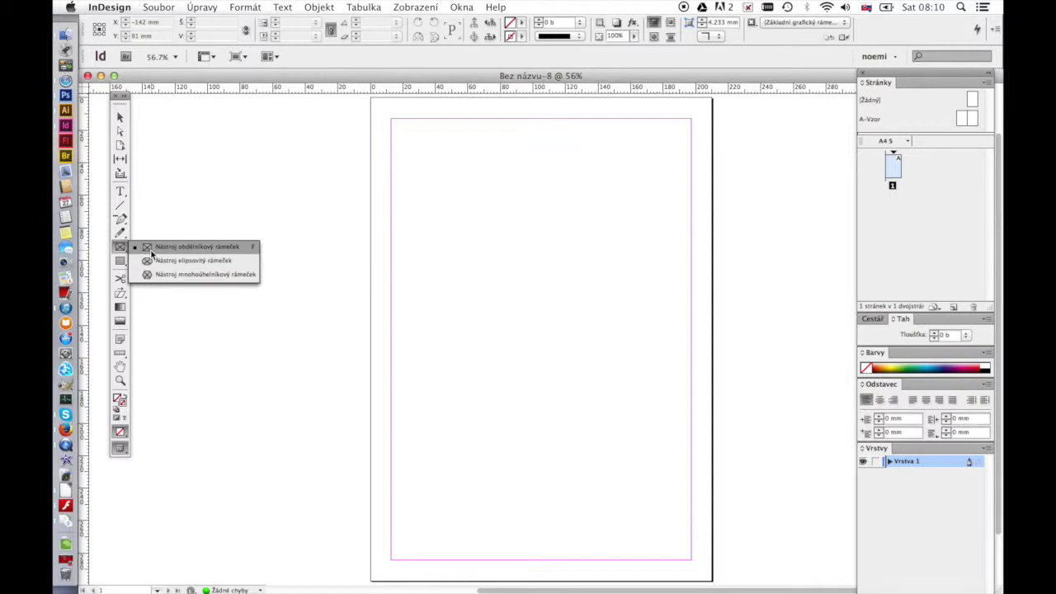
left_click(152, 248)
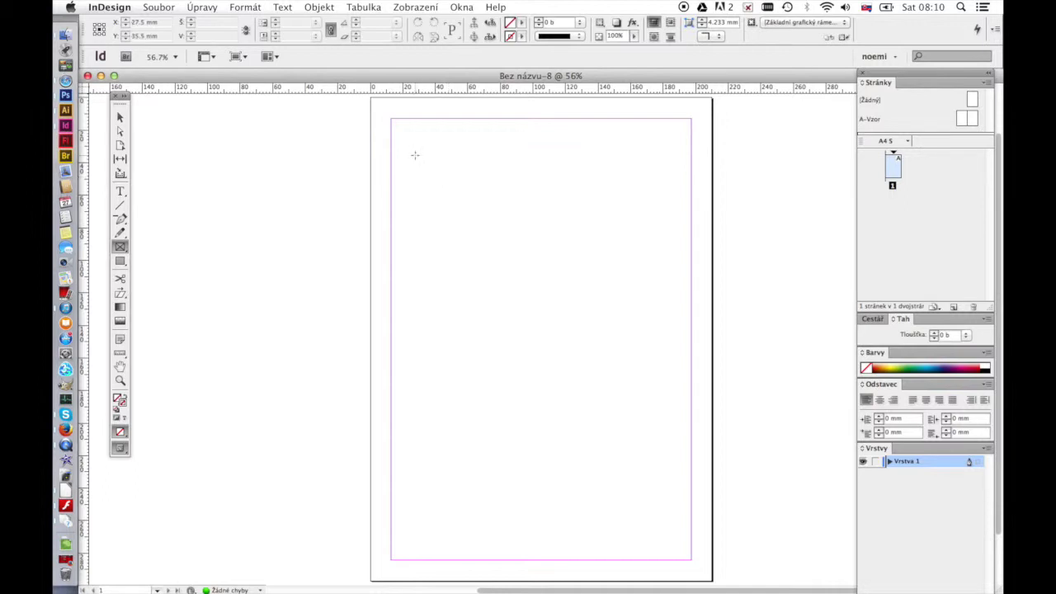
left_click_drag(415, 155, 579, 320)
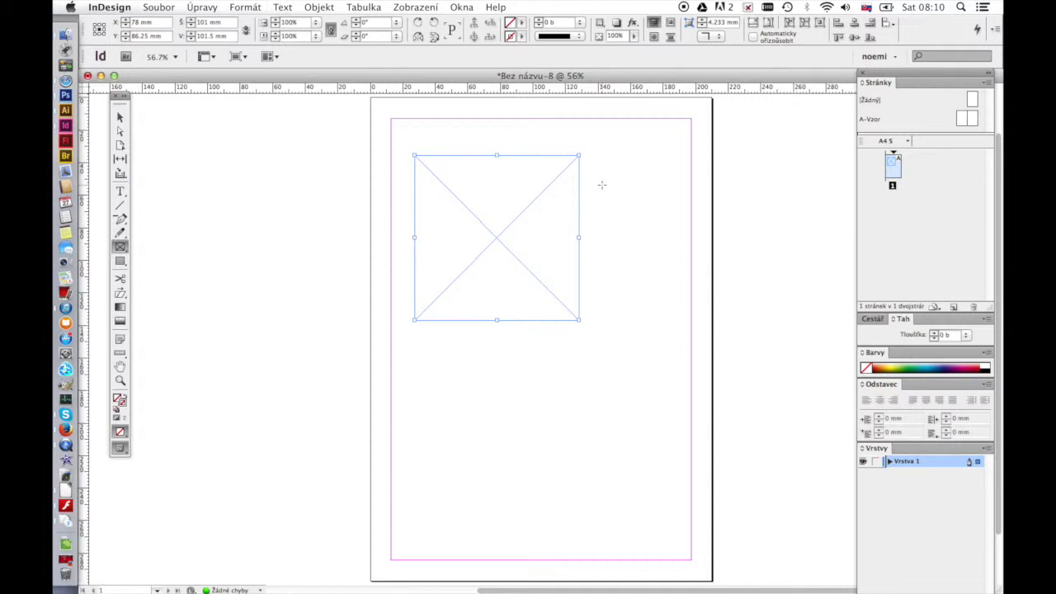
Place the image DSCF4624.psd from the Pictures folder into the selected rectangular frame
key("ctrl+d")
left_click(170, 8)
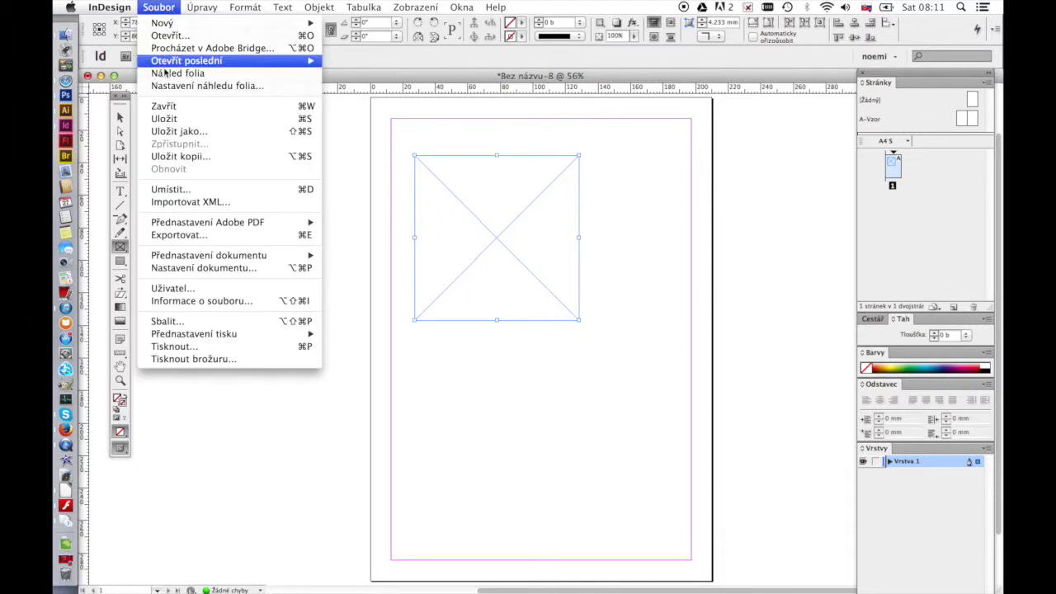
left_click(190, 190)
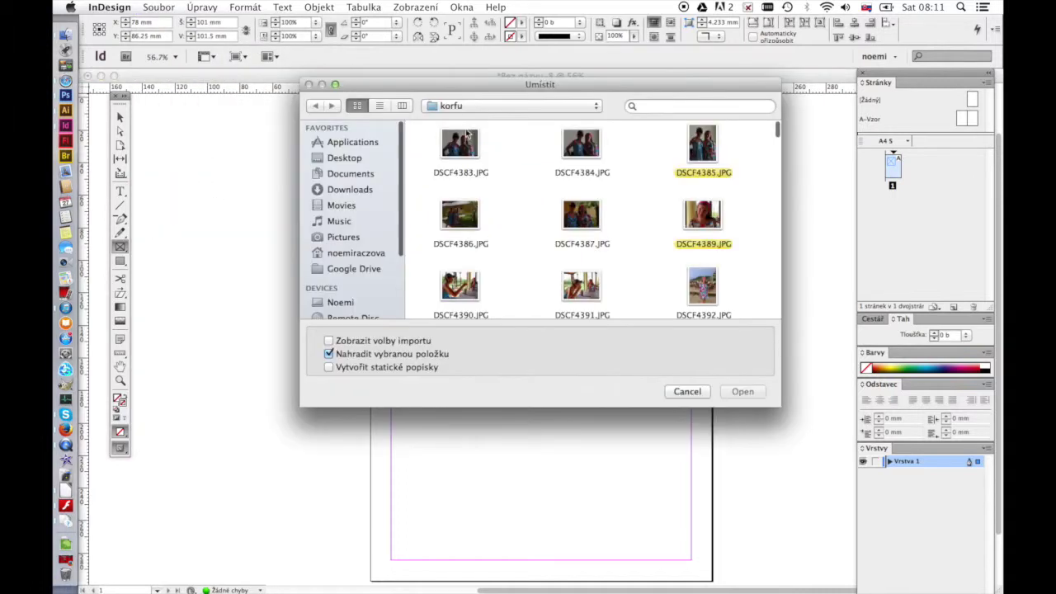
left_click_drag(464, 85, 346, 79)
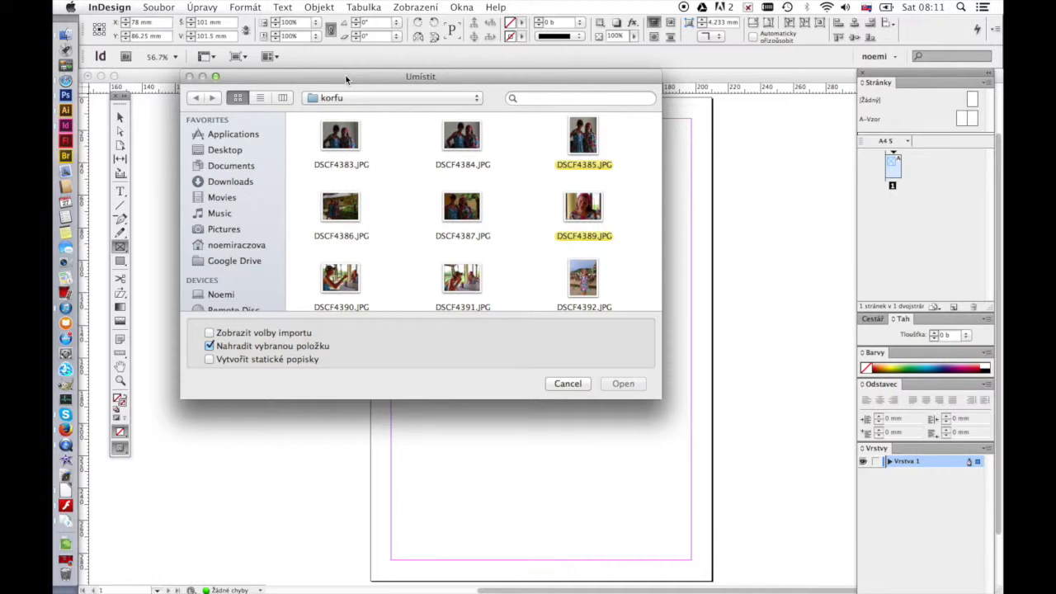
scroll(247, 236, "down", 2)
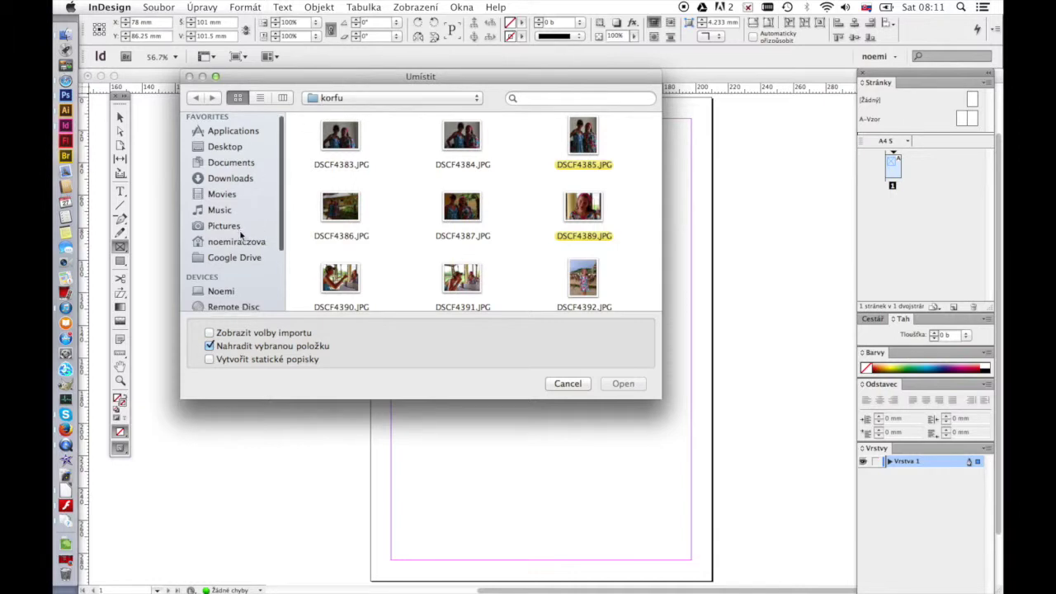
scroll(241, 235, "down", 1)
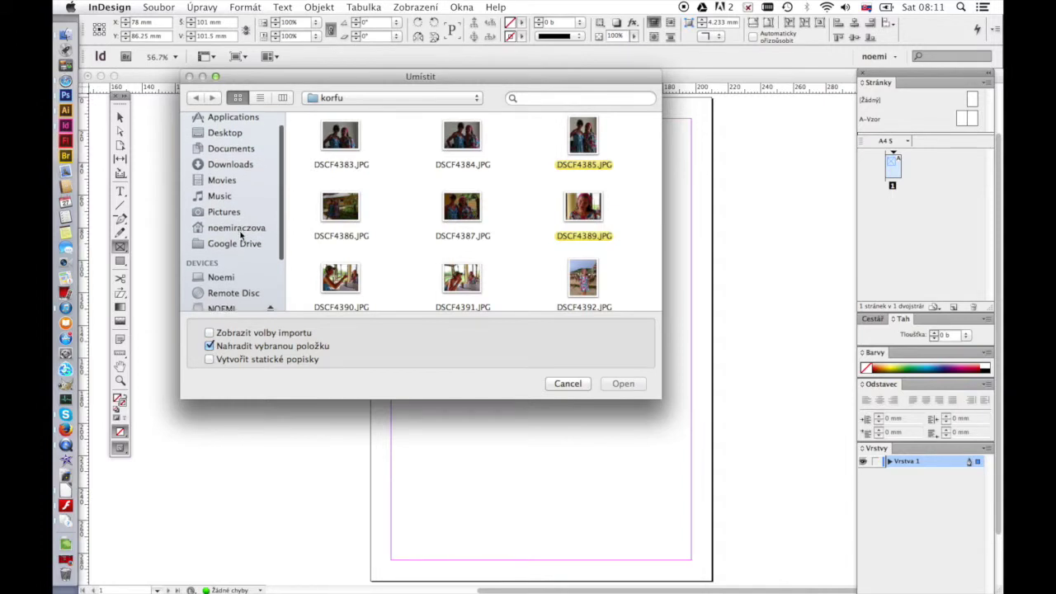
left_click(236, 210)
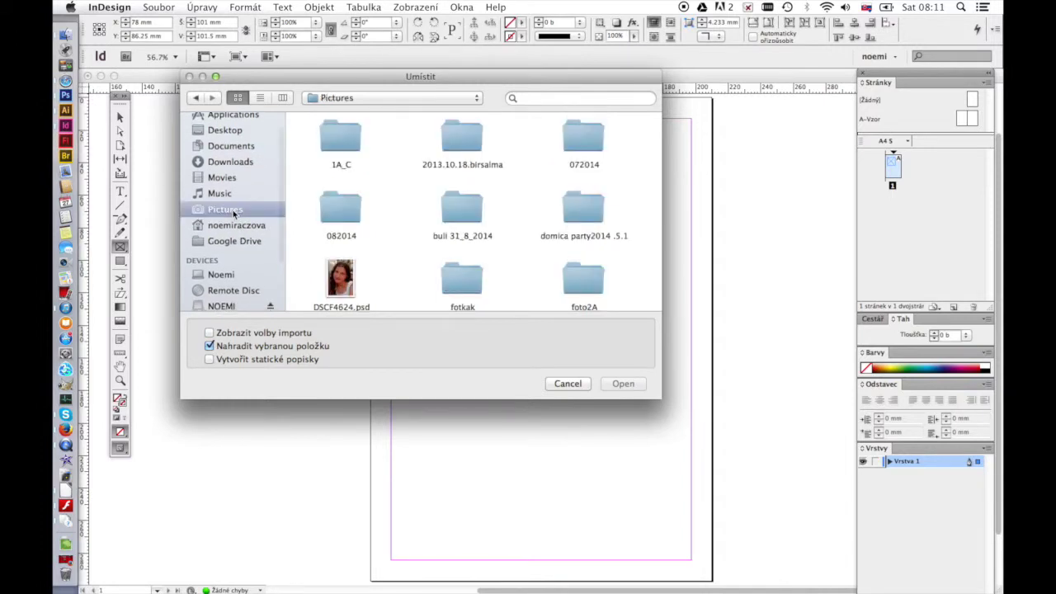
scroll(398, 258, "down", 4)
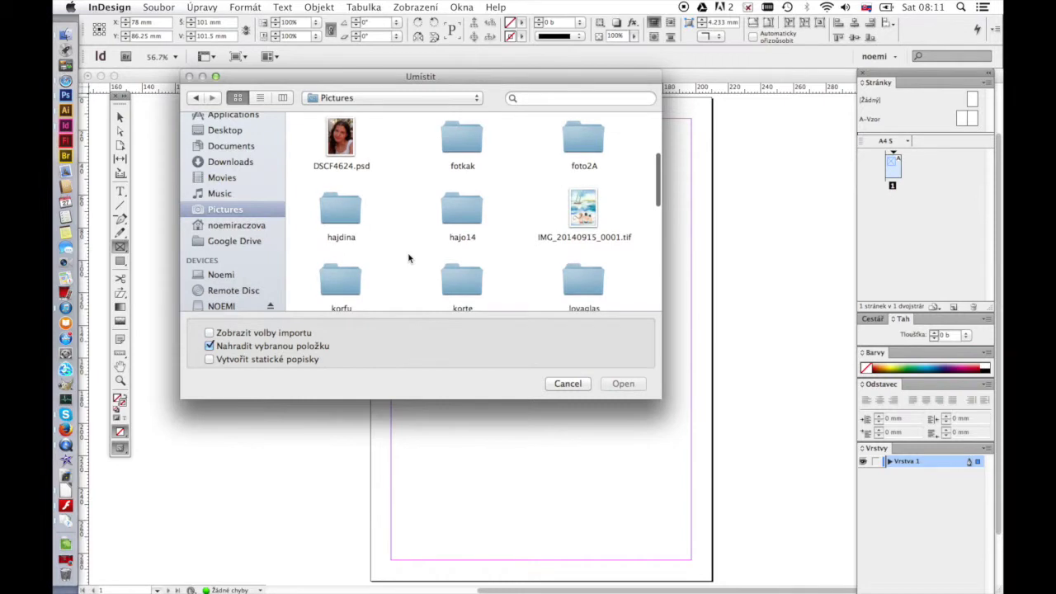
left_click(351, 147)
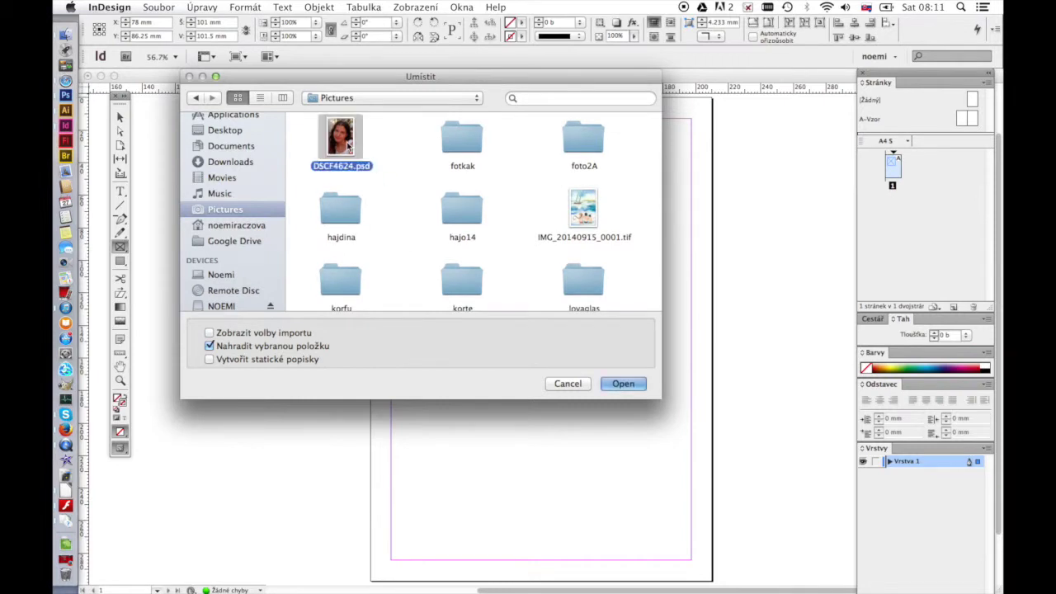
left_click(624, 384)
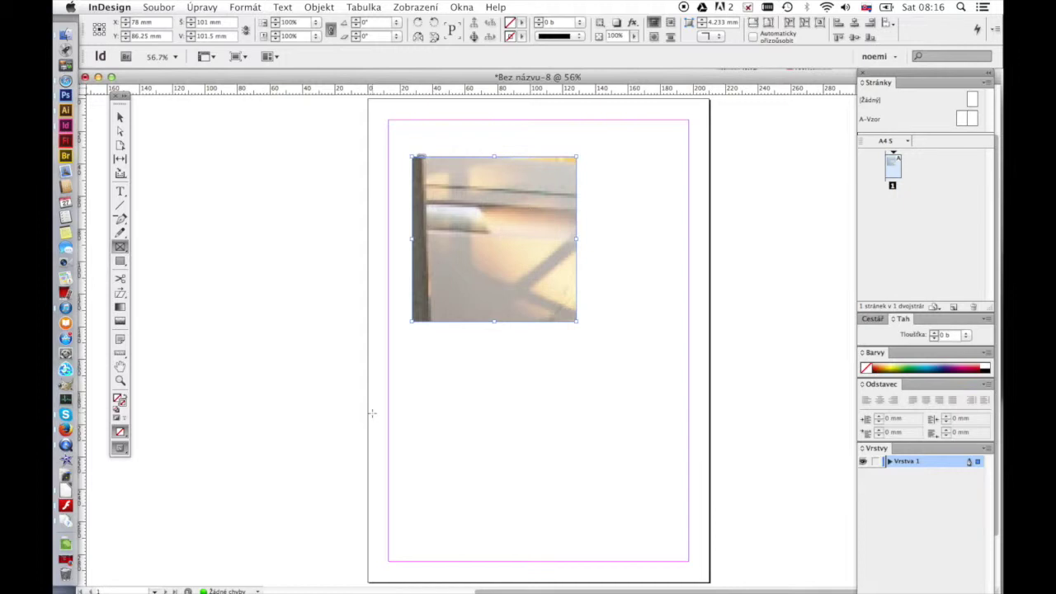
Delete the photo content from the rectangular frame while keeping the empty frame
left_click(120, 118)
left_click(493, 240)
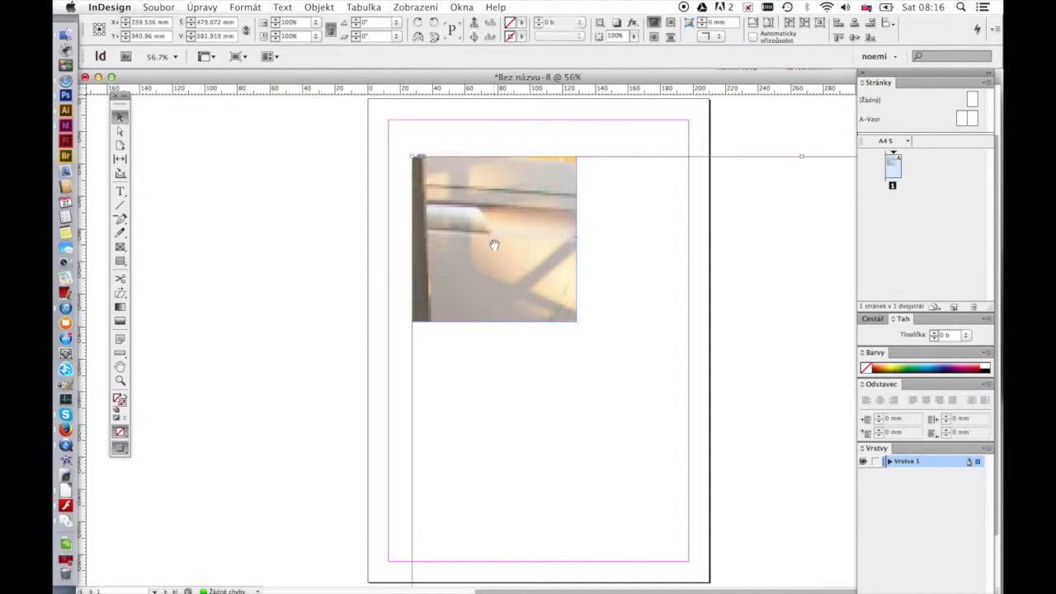
key("Delete")
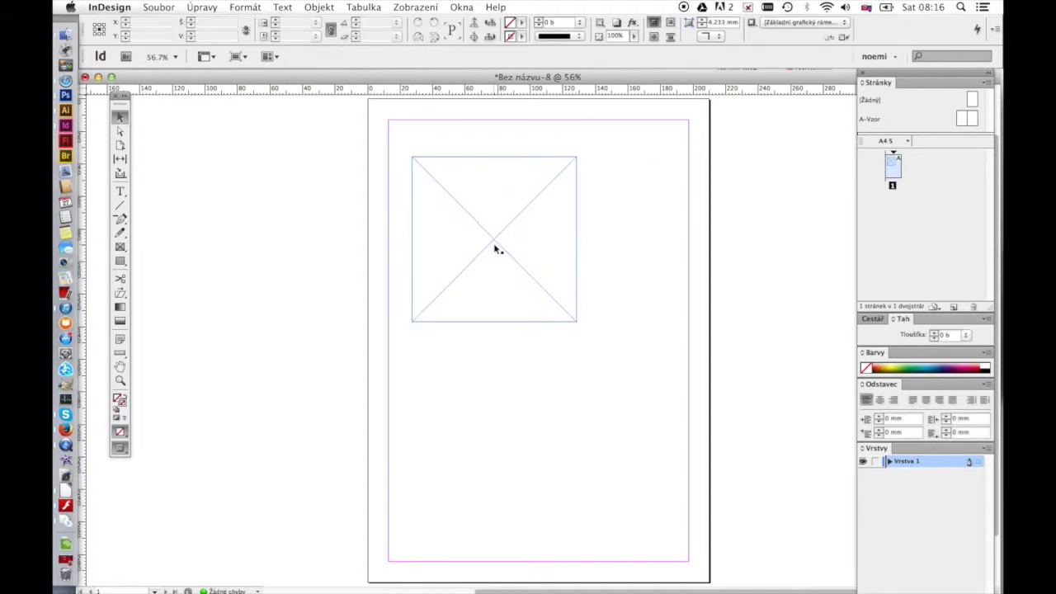
Load the image DSCF4624.psd from the Pictures folder for placing with no frame selected
key("super+d")
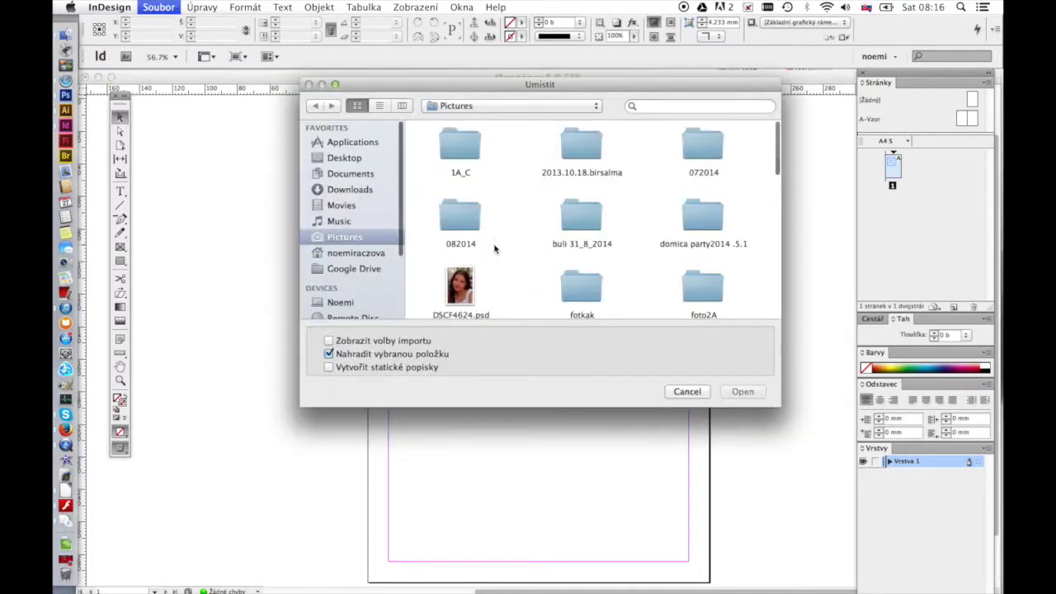
left_click(461, 289)
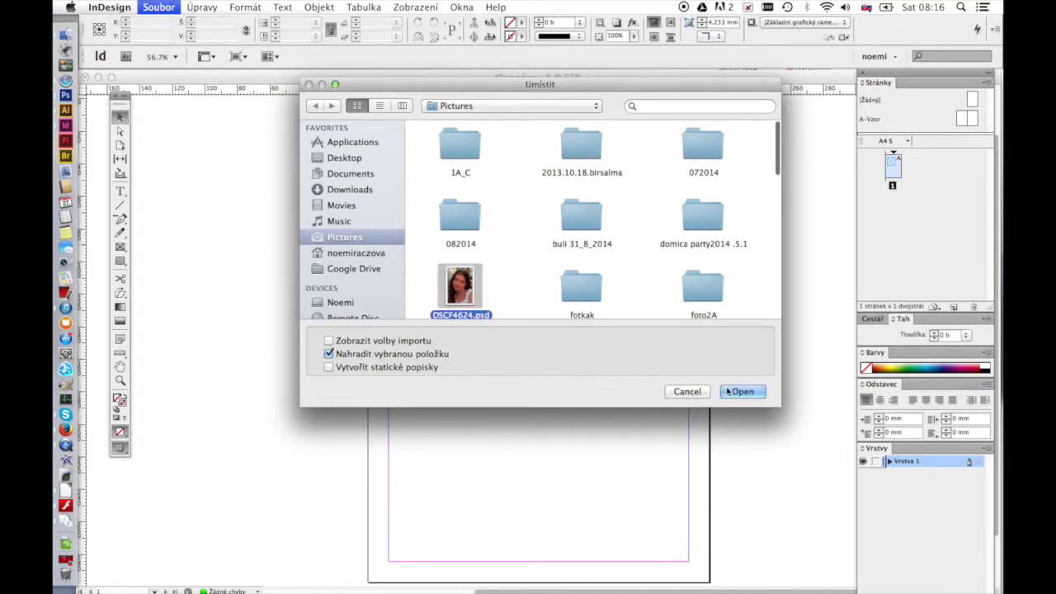
left_click(733, 391)
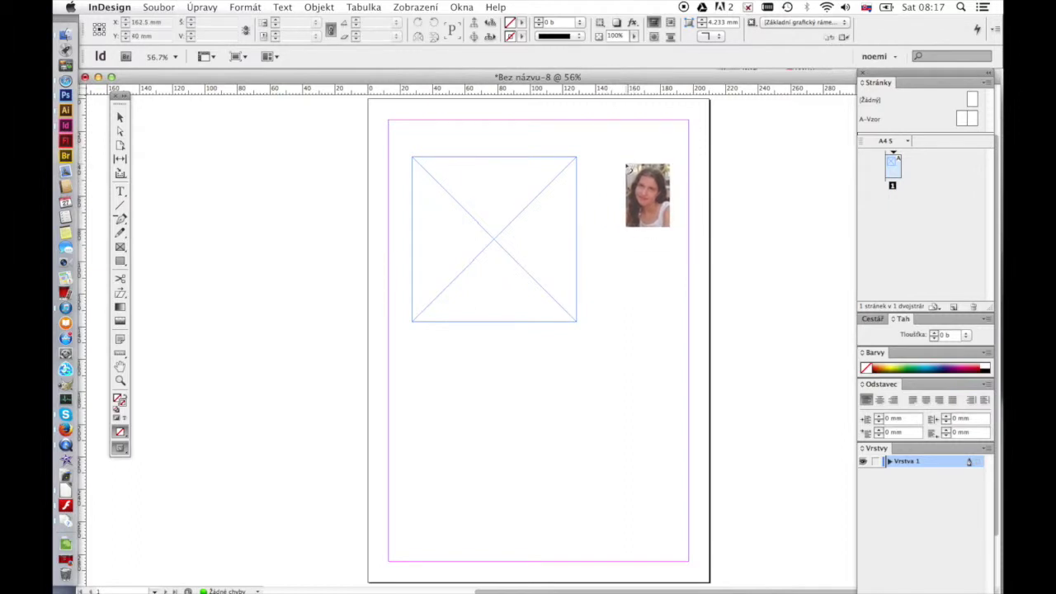
Try placing the loaded photo beside the frame, undo that, and place it inside the empty frame
left_click(619, 157)
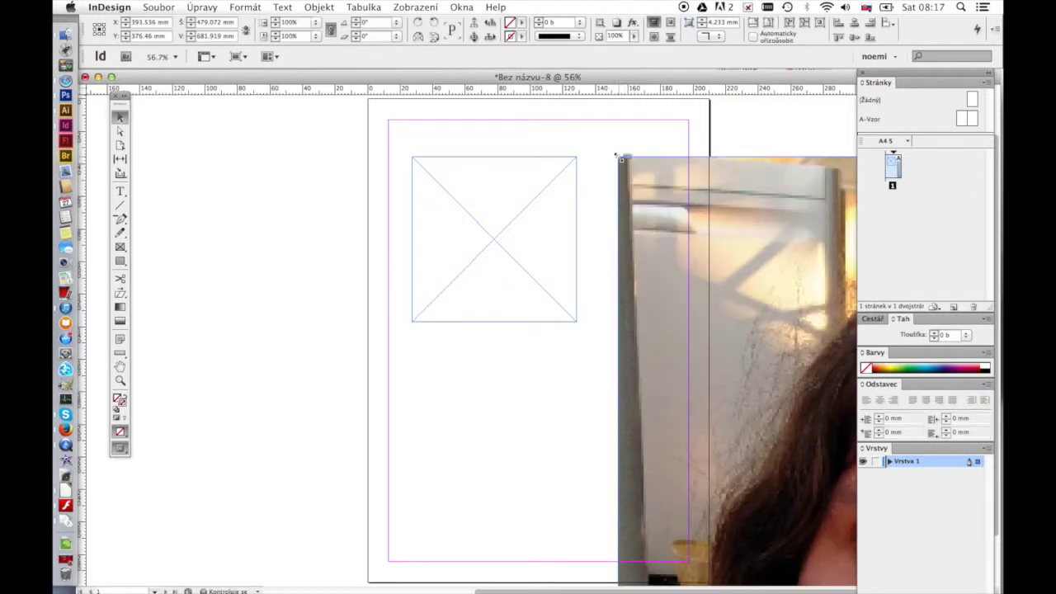
key("super+z")
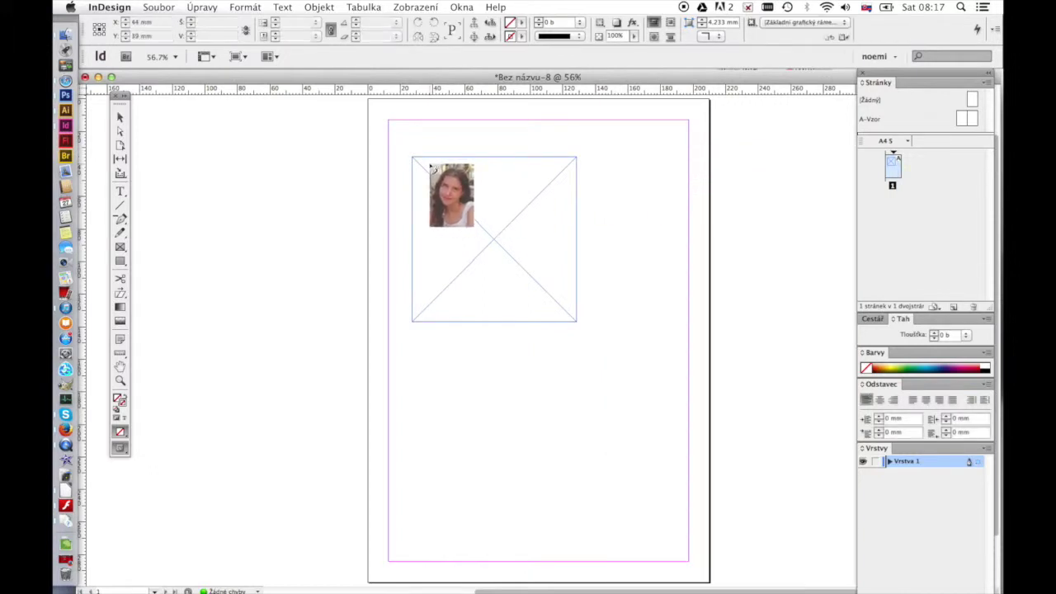
left_click(430, 167)
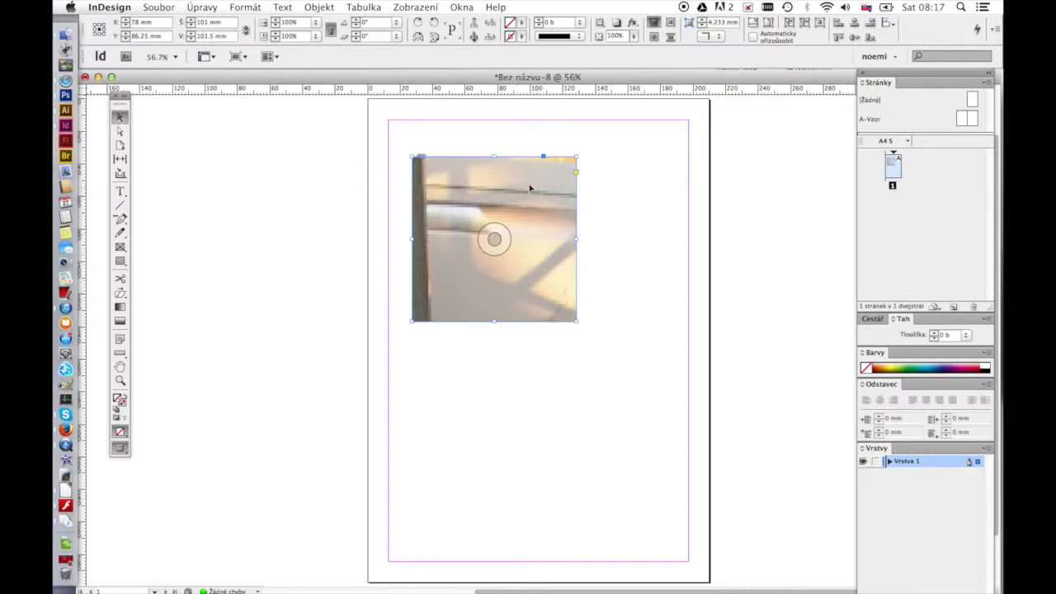
Shift the oversized photo inside its fixed frame until part of the face shows in the frame
left_click(494, 239)
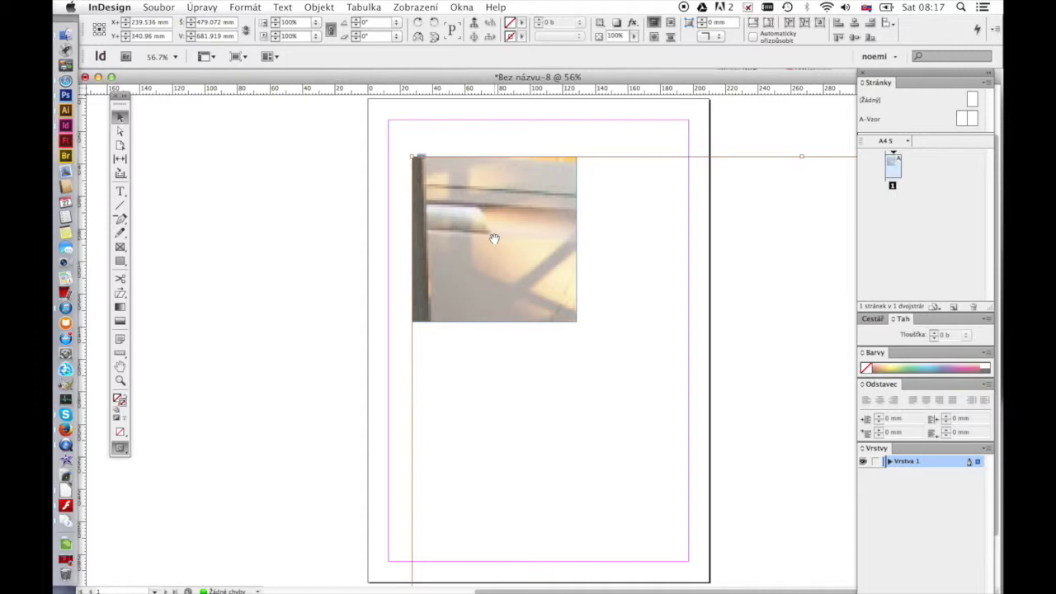
left_click_drag(494, 239, 454, 247)
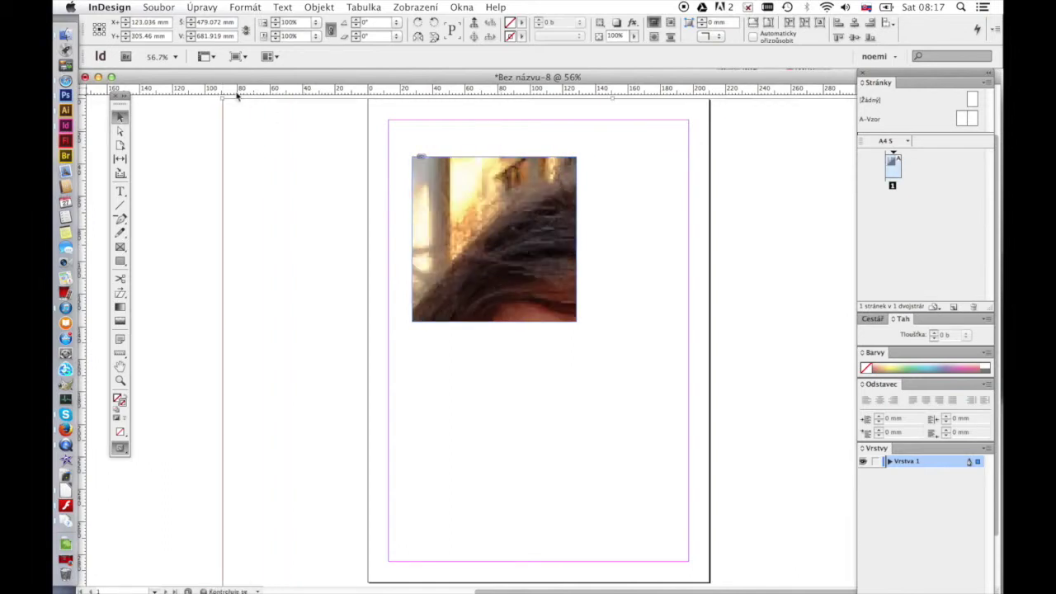
left_click(173, 56)
left_click(165, 100)
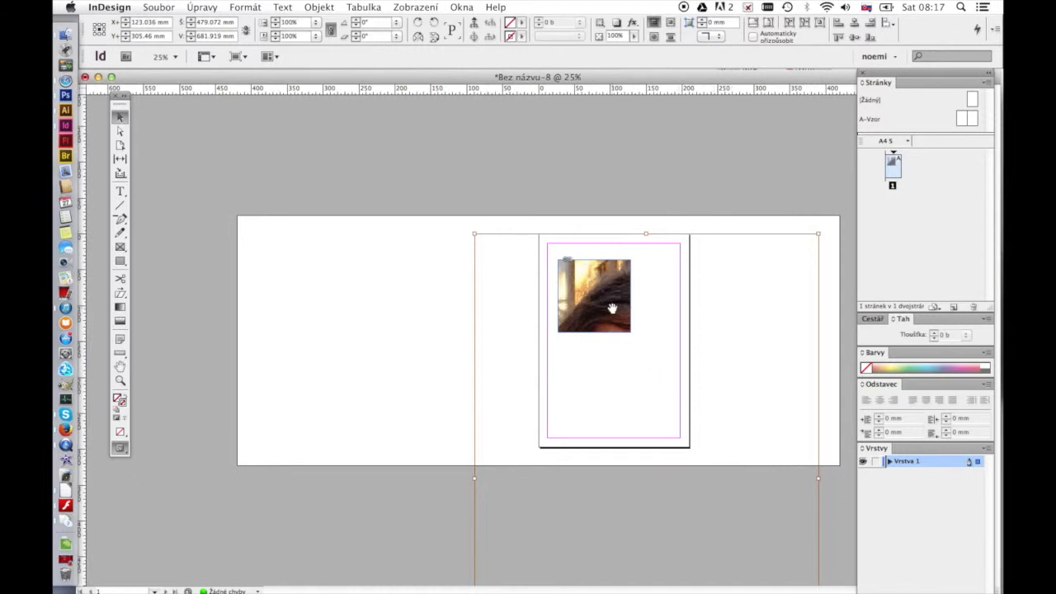
left_click_drag(612, 308, 560, 198)
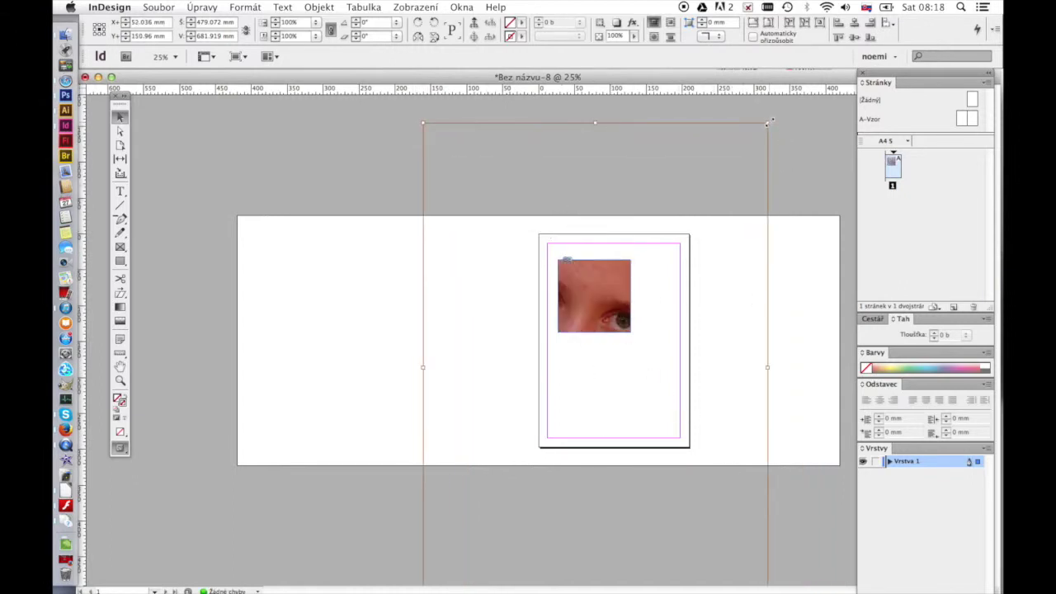
Scale the photo content down proportionally to about 37% and position the face within the frame
left_click_drag(769, 121, 673, 269)
left_click_drag(594, 306, 659, 200)
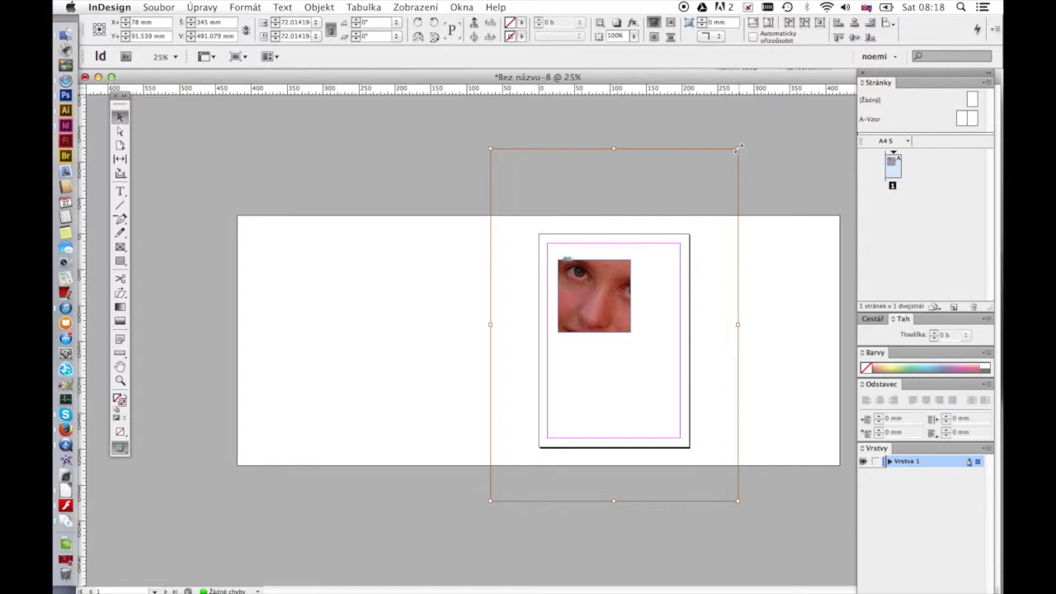
left_click_drag(736, 151, 672, 243)
left_click_drag(593, 293, 627, 218)
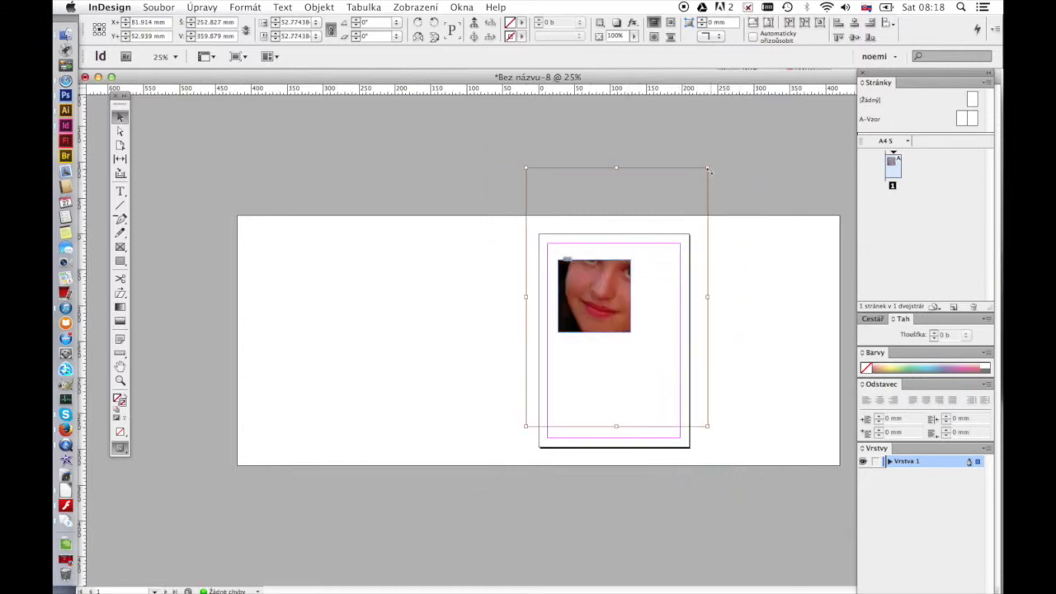
left_click_drag(708, 167, 653, 246)
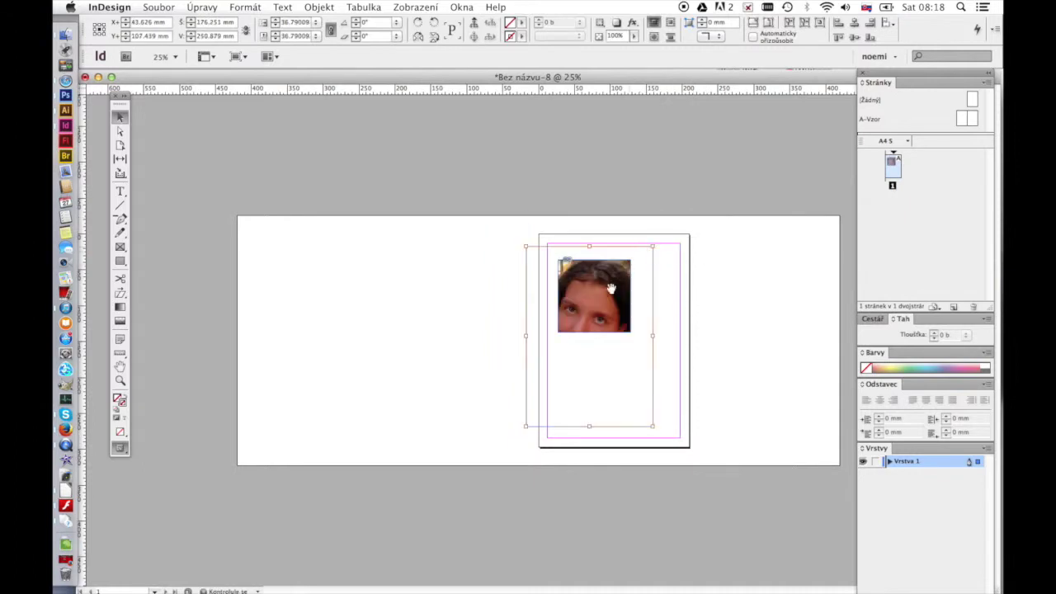
left_click_drag(594, 313, 596, 286)
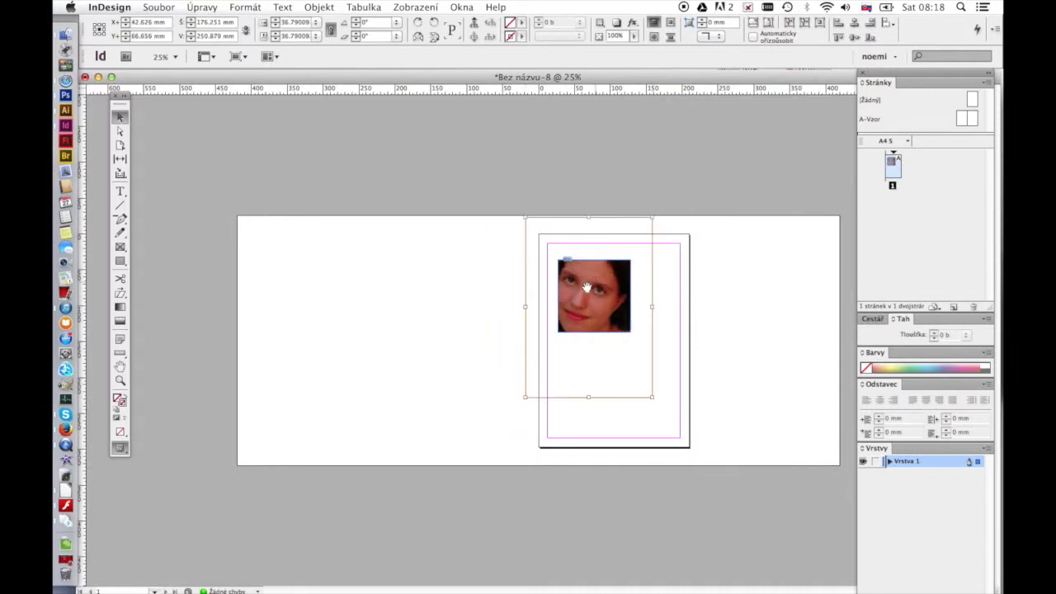
left_click(456, 339)
key("super+equal")
key("super+equal")
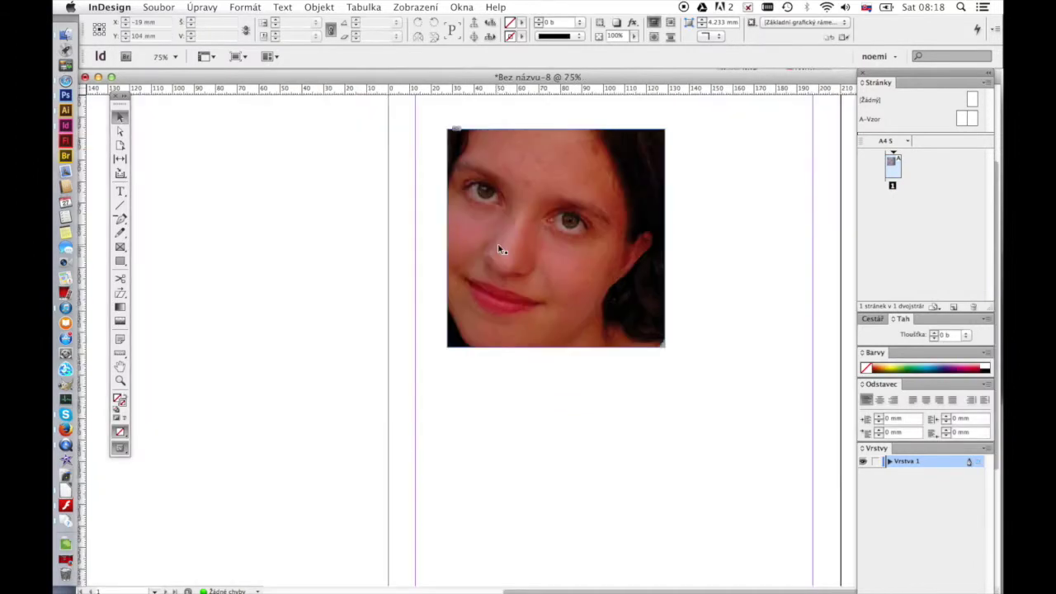
Select the photo's frame as an object, and select only its image content with the Direct Selection tool
left_click(502, 277)
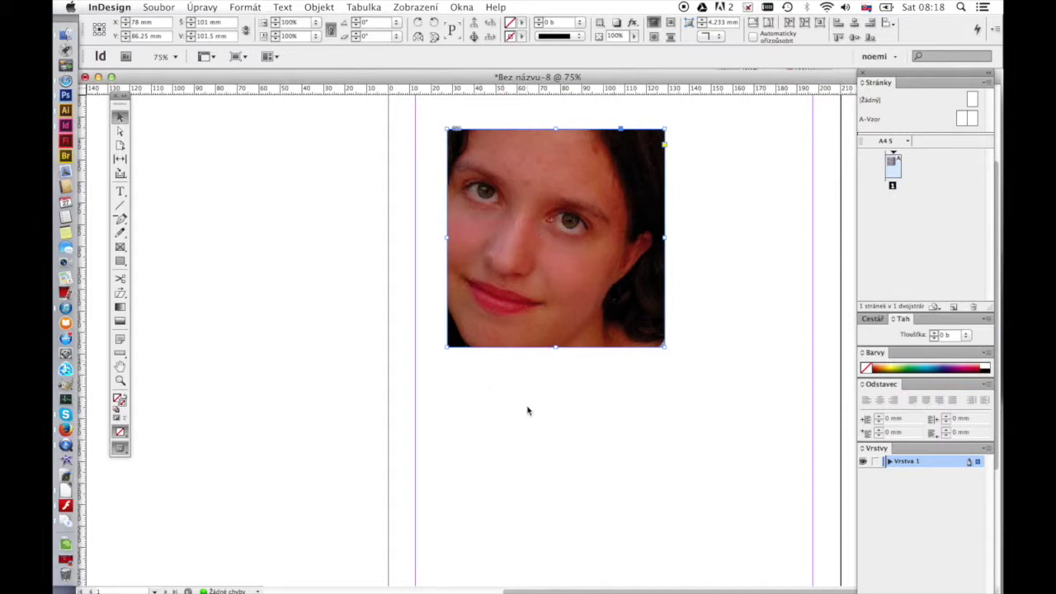
left_click(122, 132)
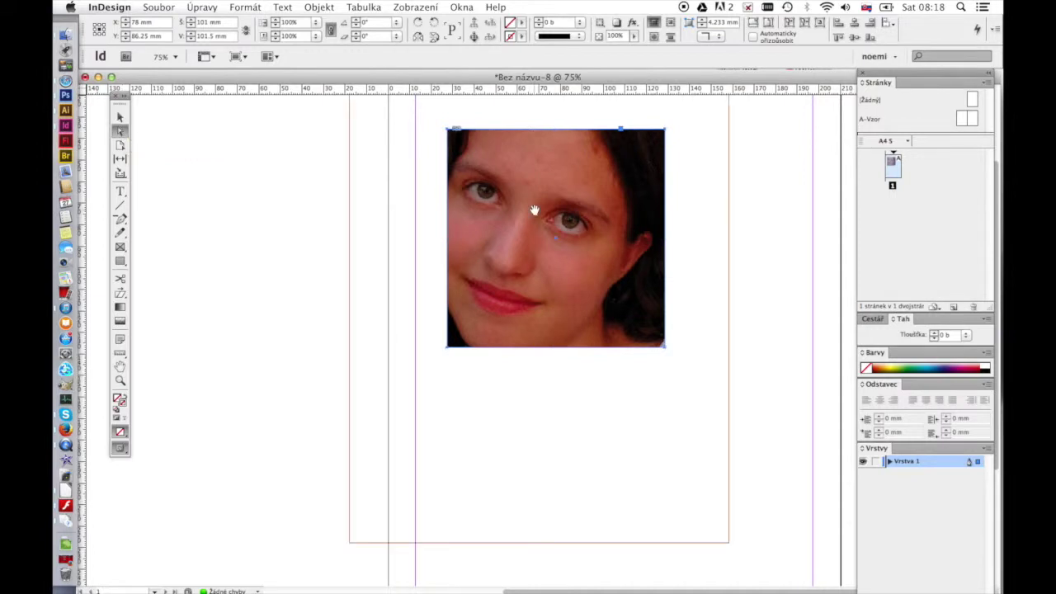
left_click(476, 363)
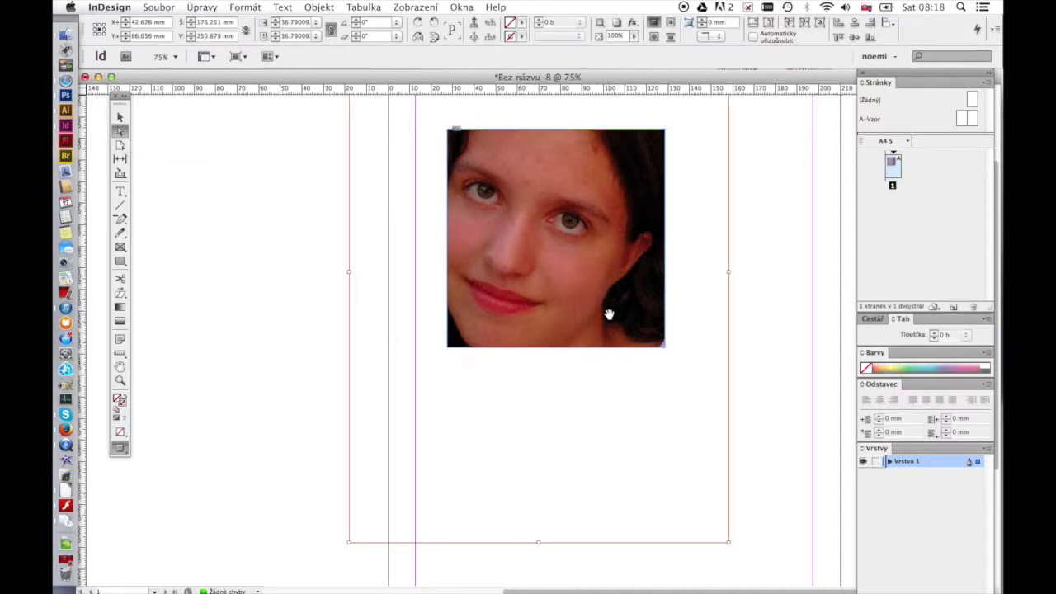
Select the photo's frame and center its content within it using the fitting options
key("v")
left_click(314, 198)
left_click(556, 238)
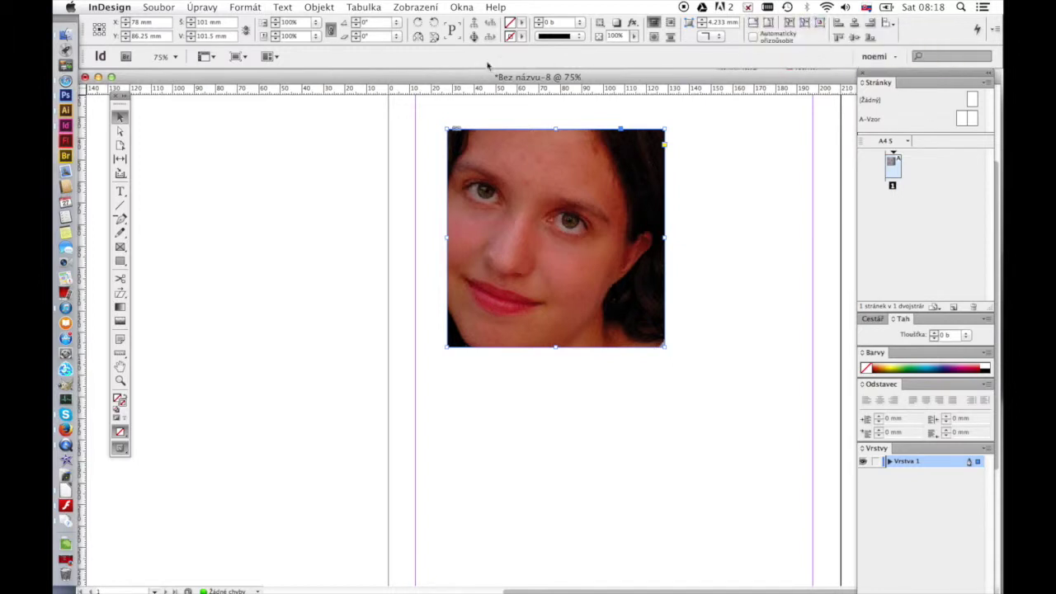
left_click(320, 7)
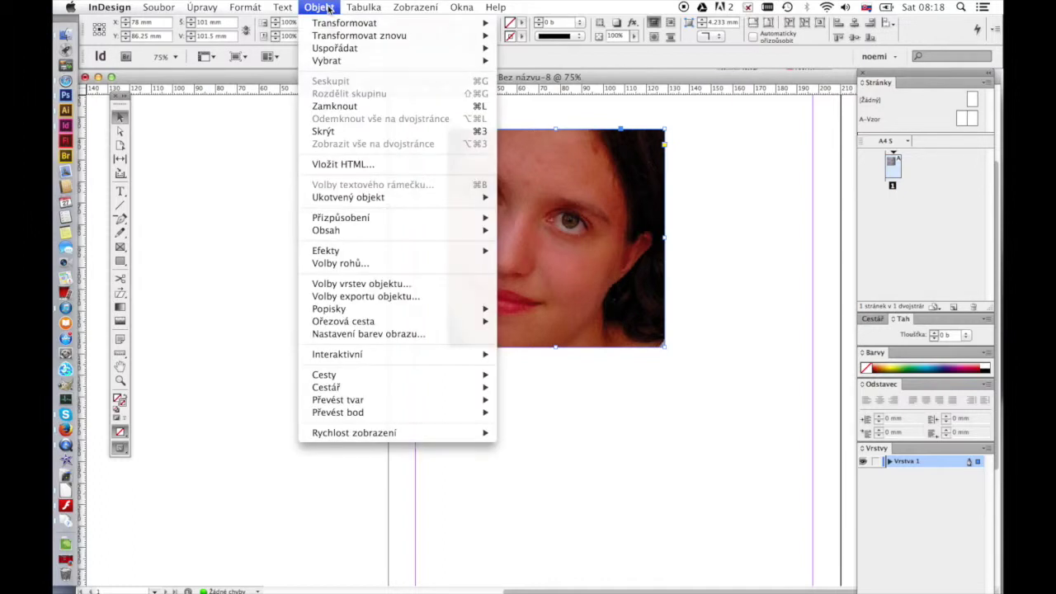
mouse_move(356, 221)
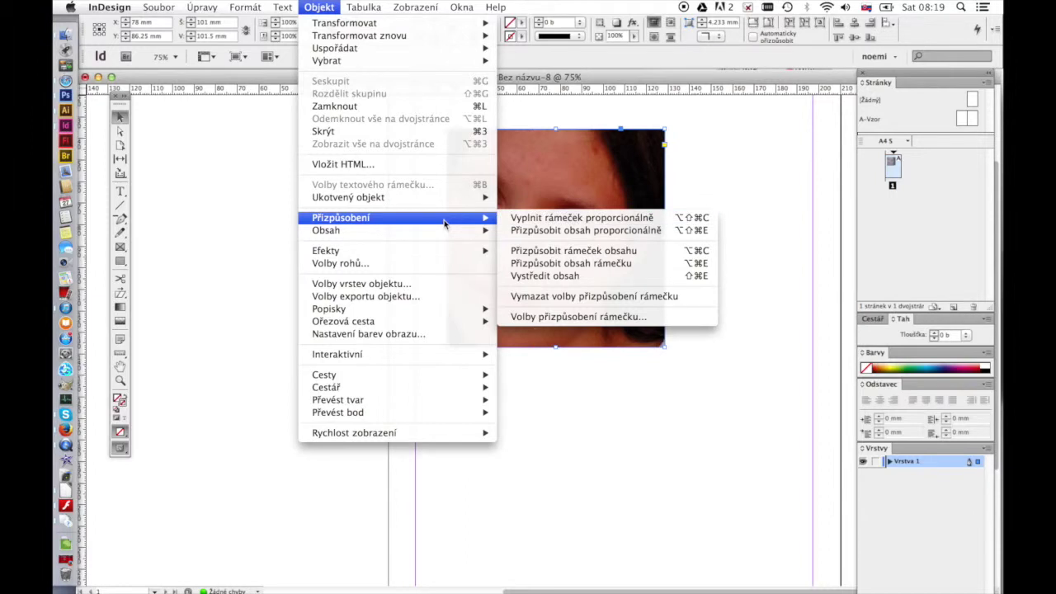
key("alt+shift+super+c")
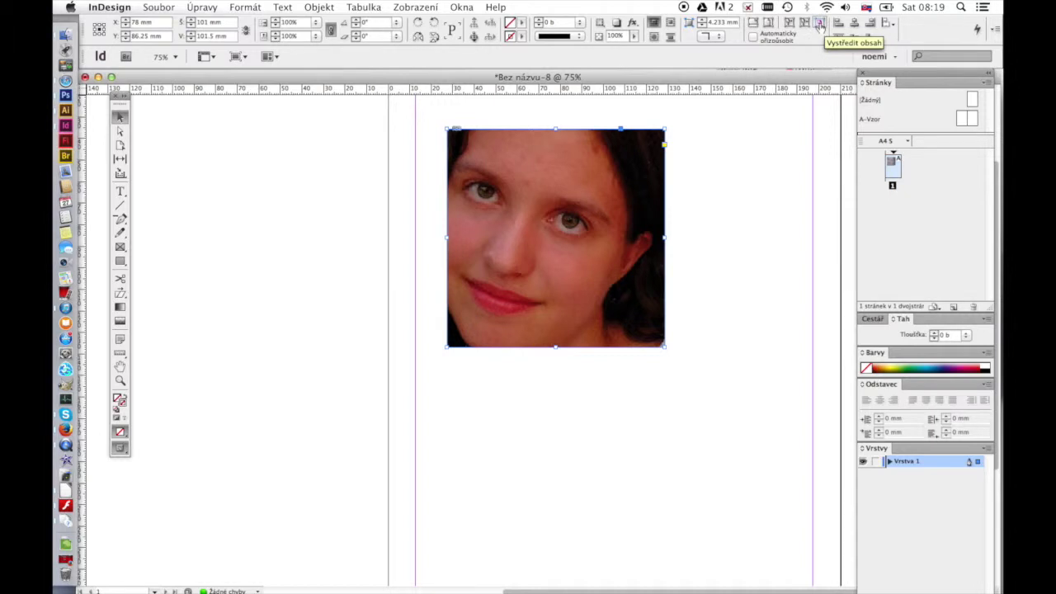
left_click(819, 24)
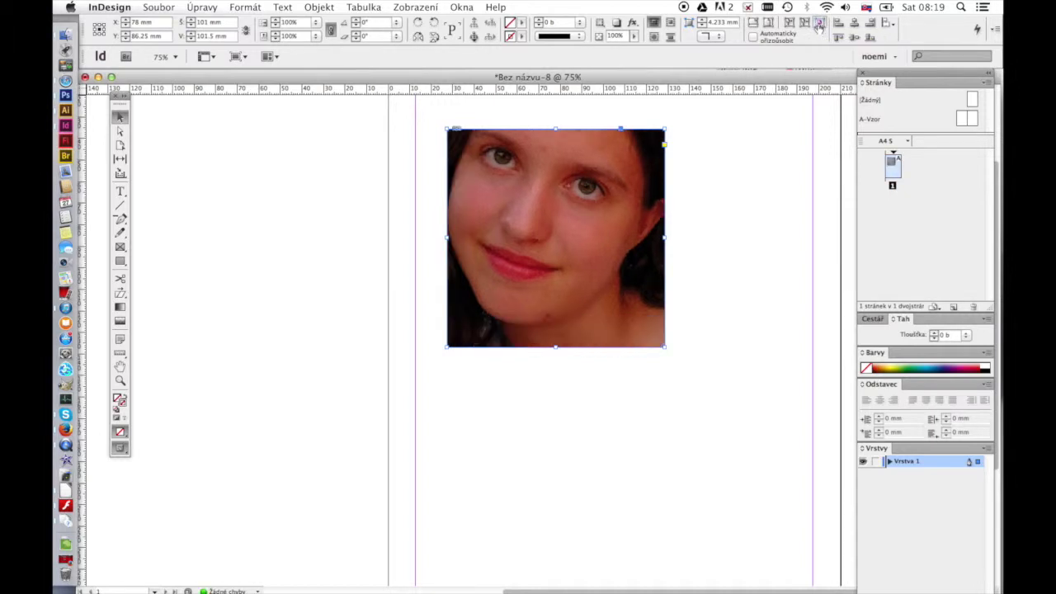
Compare the centered photo's content bounds with its frame at 25% zoom, and return to 75% with the frame selected
left_click(175, 56)
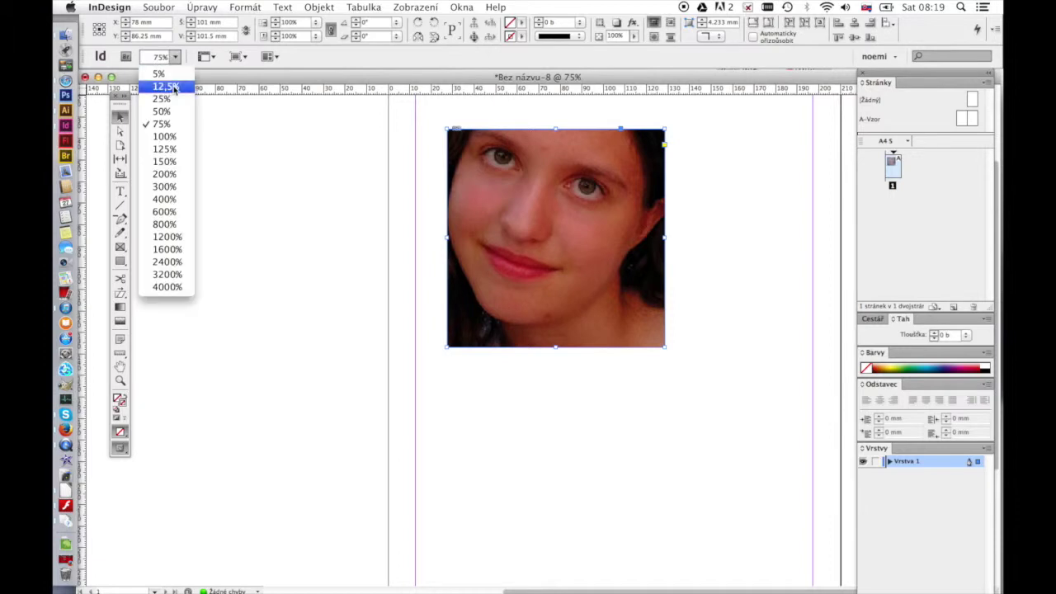
left_click(169, 99)
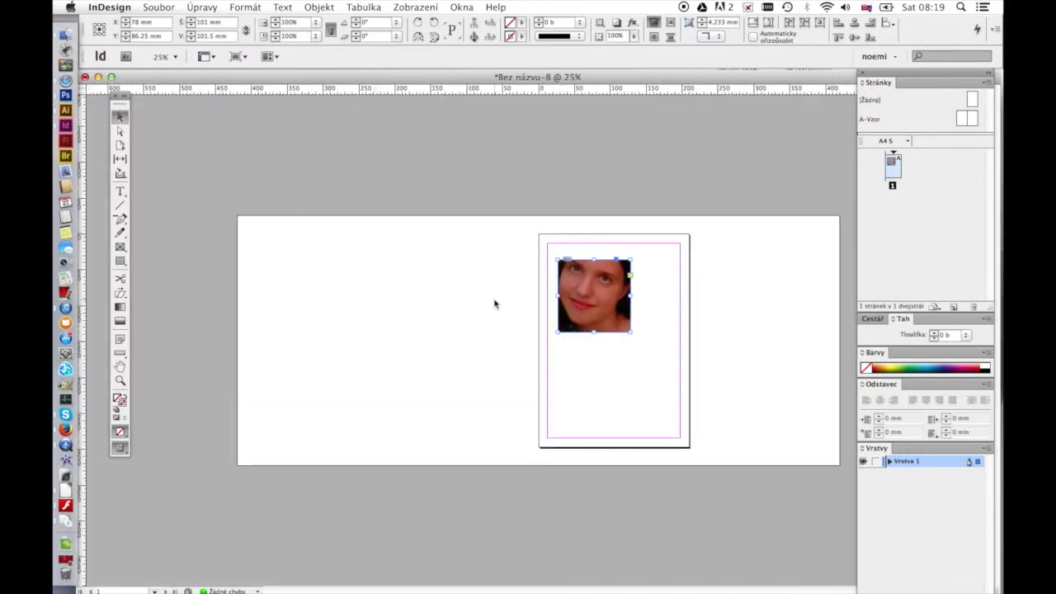
left_click(591, 294)
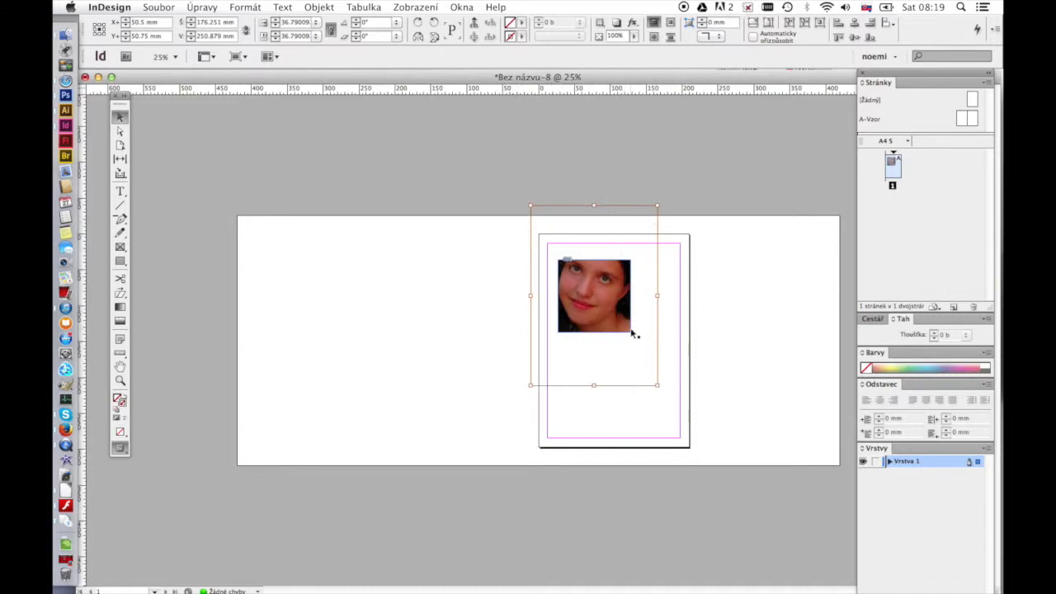
left_click(702, 318)
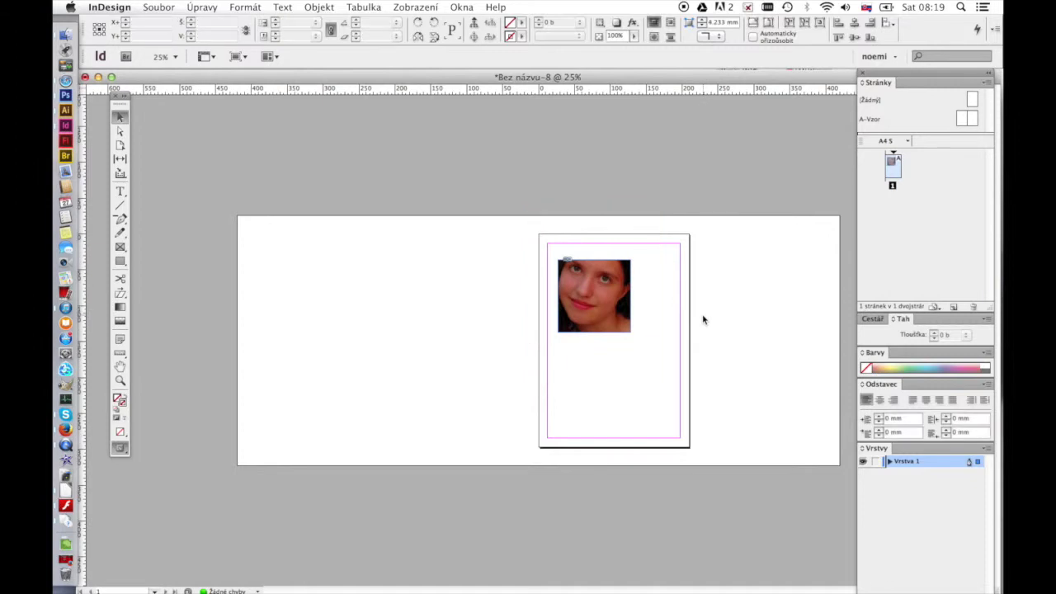
left_click(627, 320)
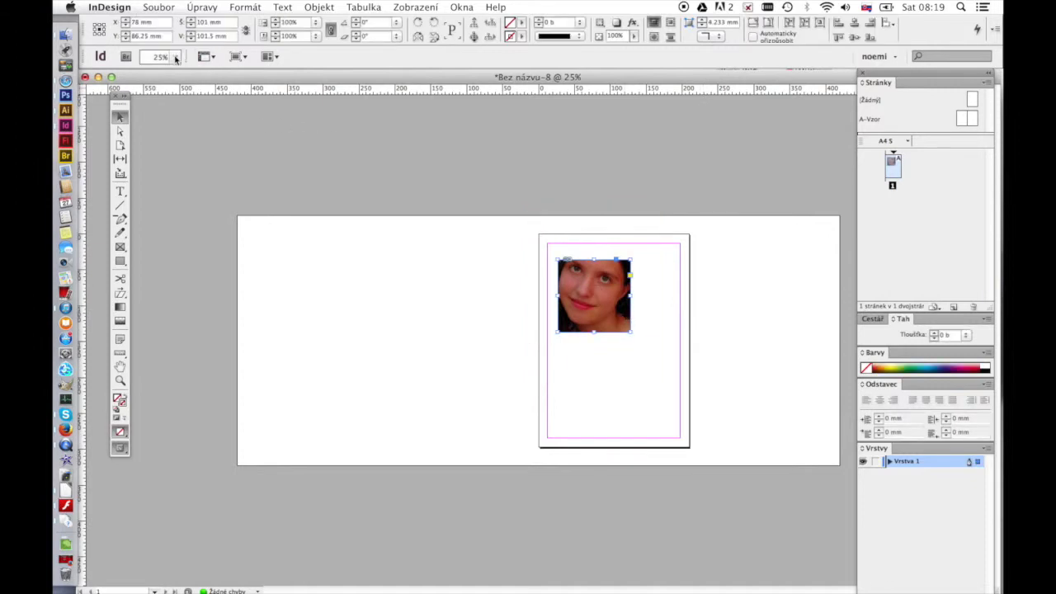
left_click(175, 57)
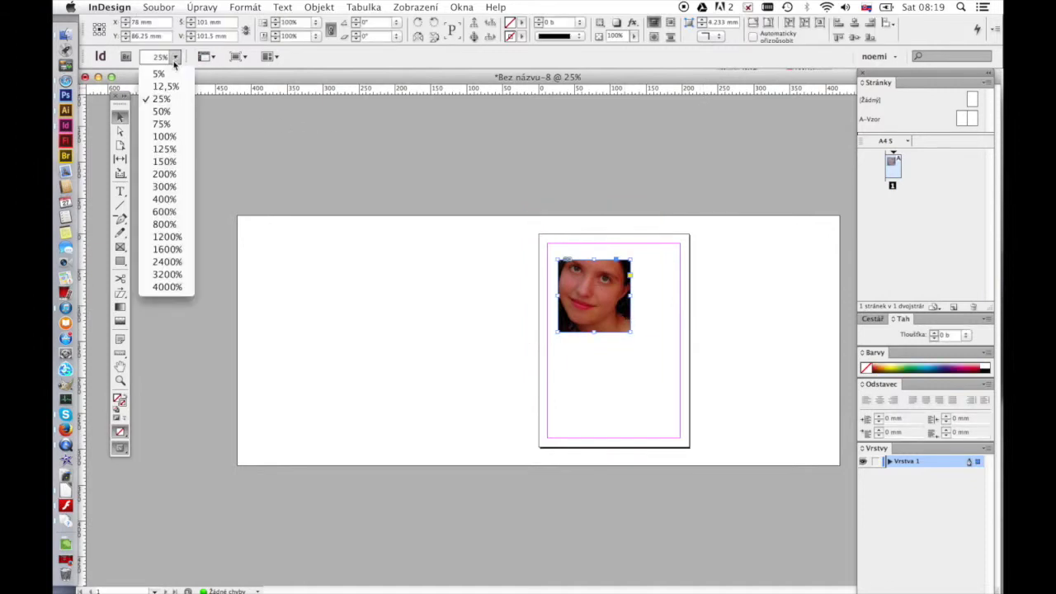
left_click(163, 124)
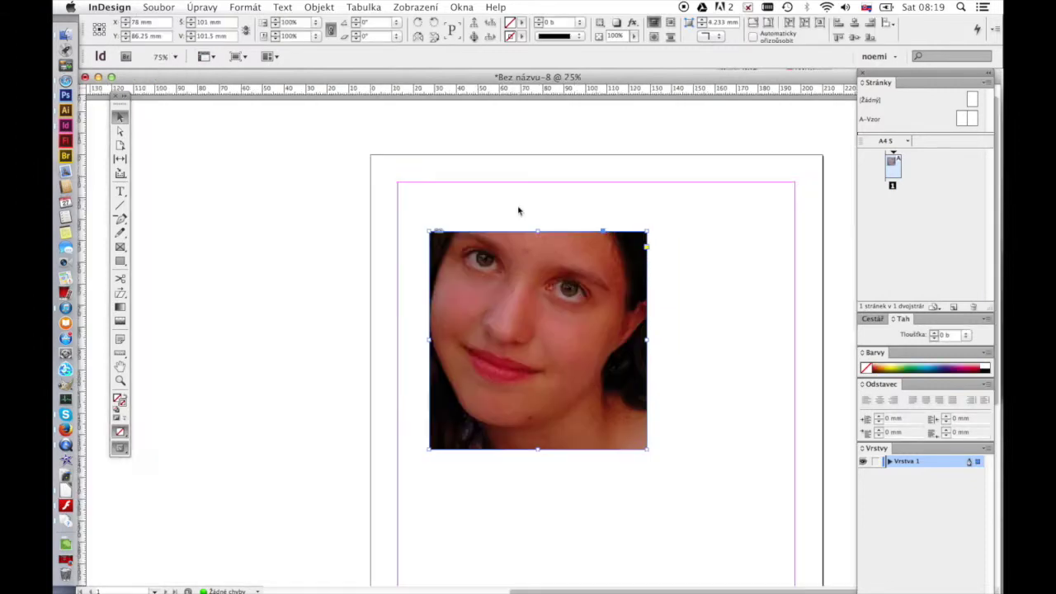
Try fitting the frame to the content and fitting the content to the frame, undoing each one
left_click(805, 24)
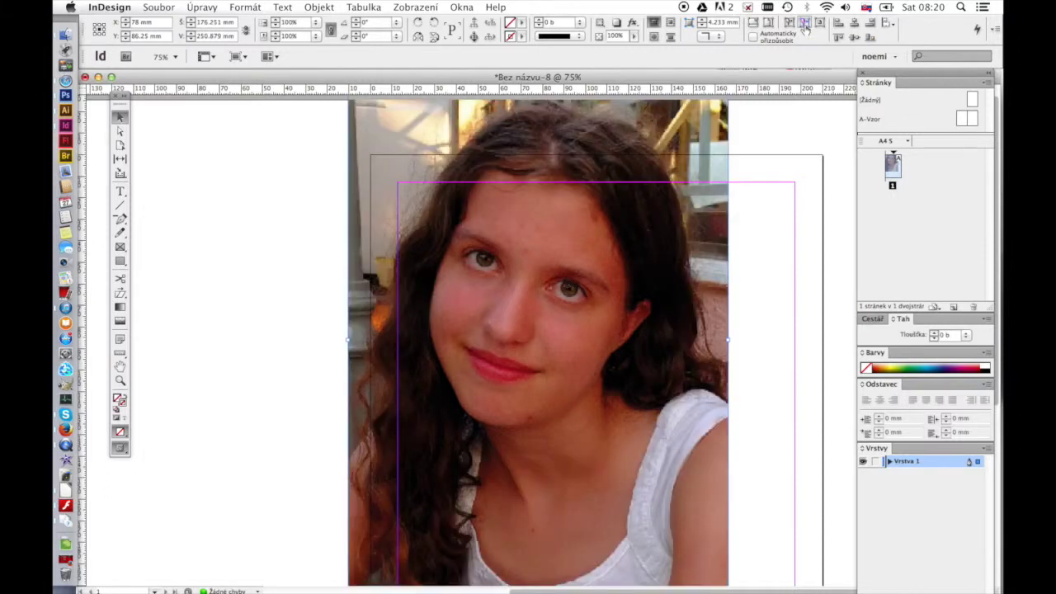
key("super+z")
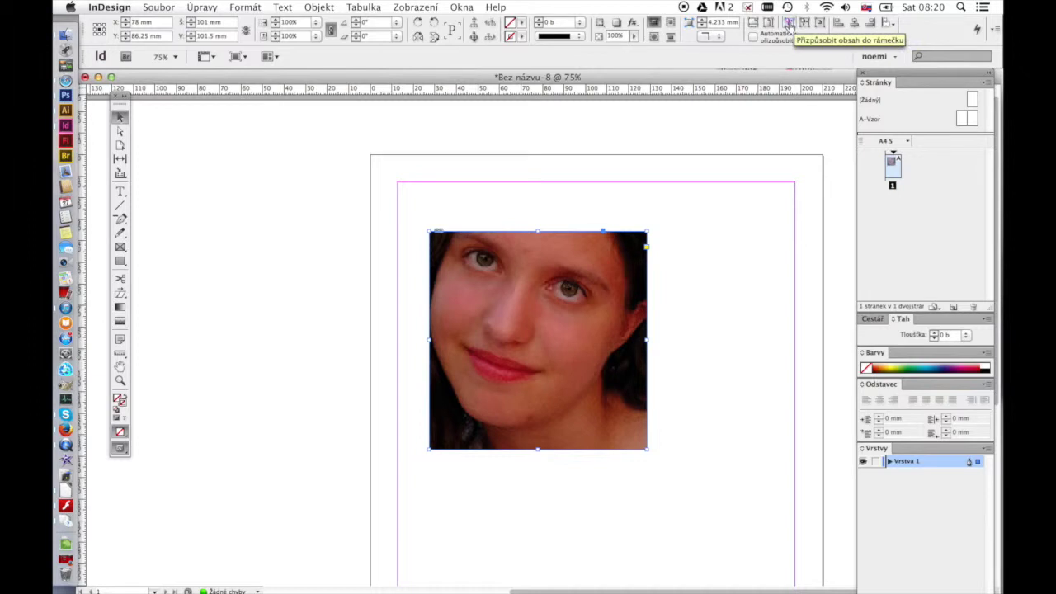
left_click(788, 25)
key("super+z")
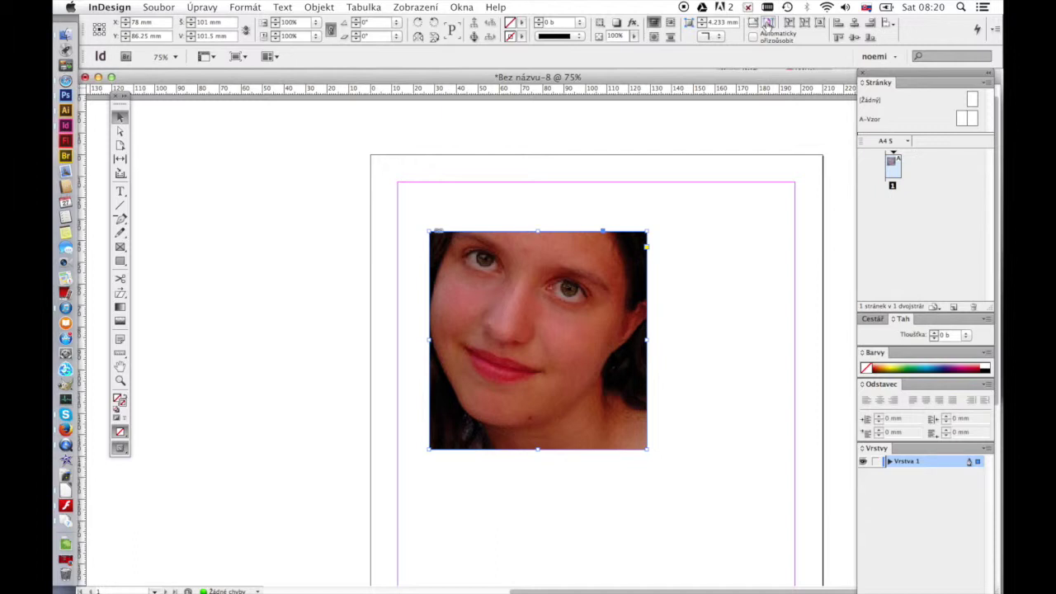
Try fitting the whole photo proportionally inside the frame, and undo it
left_click(768, 24)
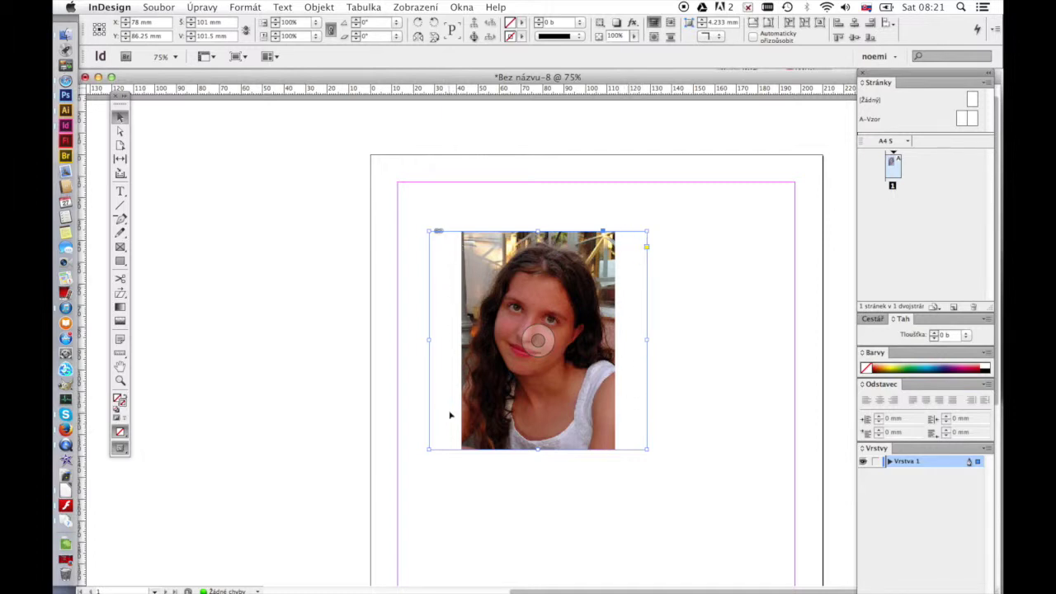
key("super+alt+shift+c")
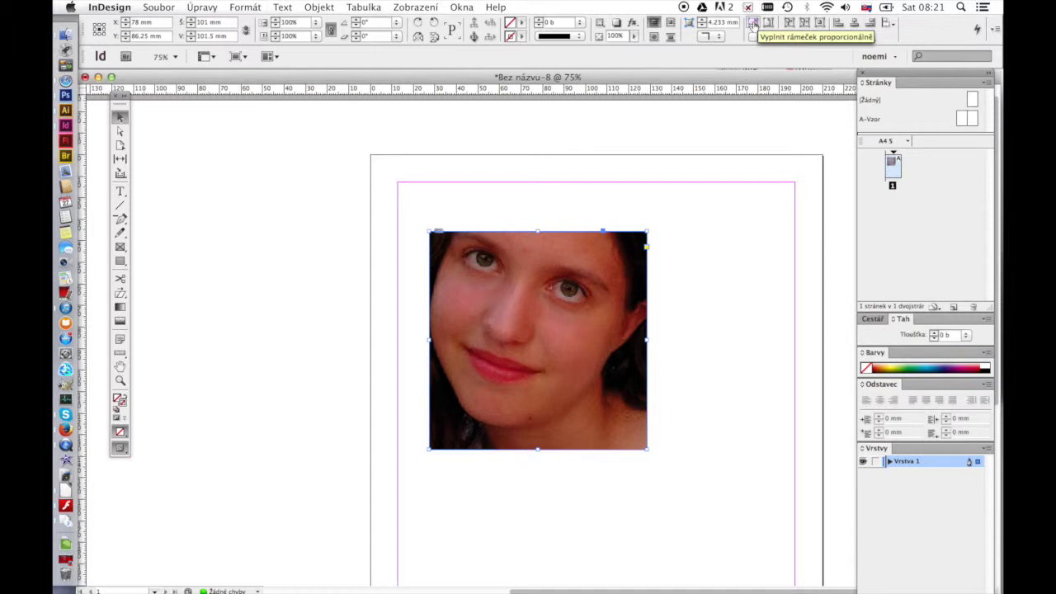
Fill the frame proportionally with the photo and shift the photo content slightly upward inside it
left_click(753, 25)
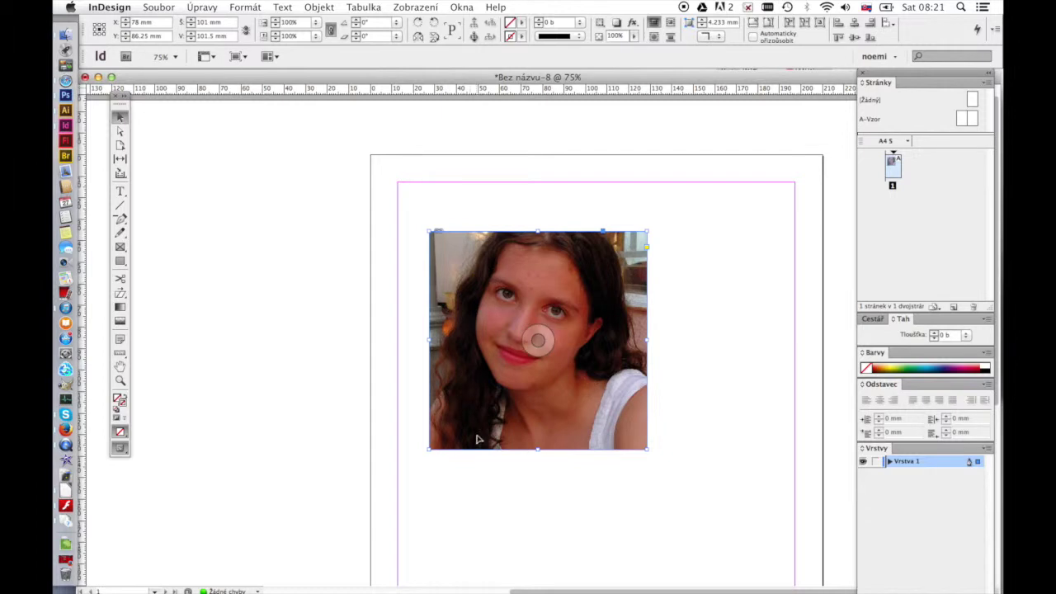
left_click(537, 337)
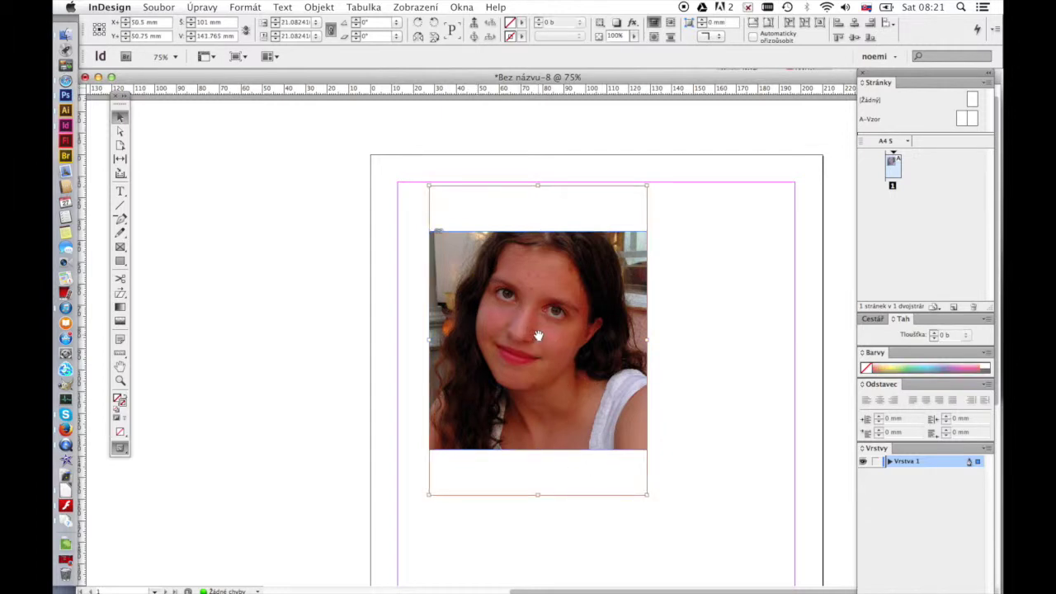
left_click_drag(538, 337, 566, 350)
left_click(684, 375)
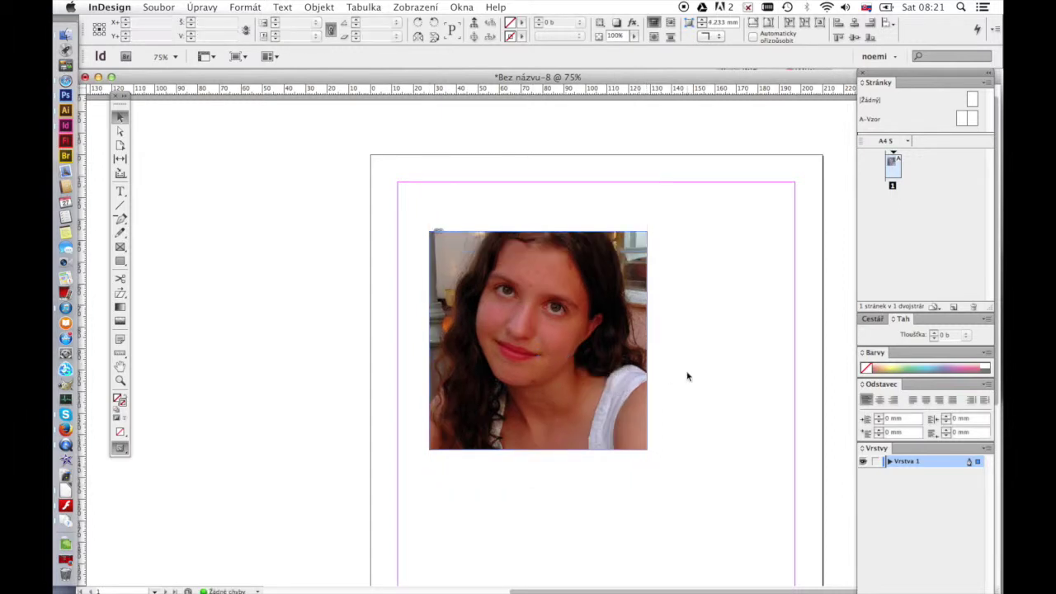
Select the photo's frame and rotate it with its content clockwise in 90° steps through two full turns
left_click(649, 345)
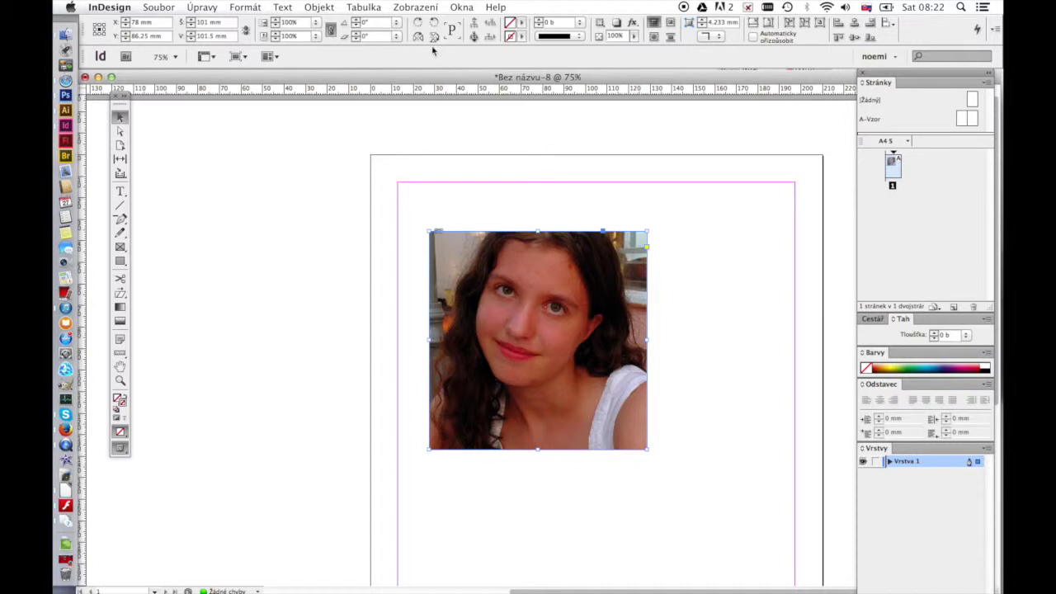
left_click(418, 24)
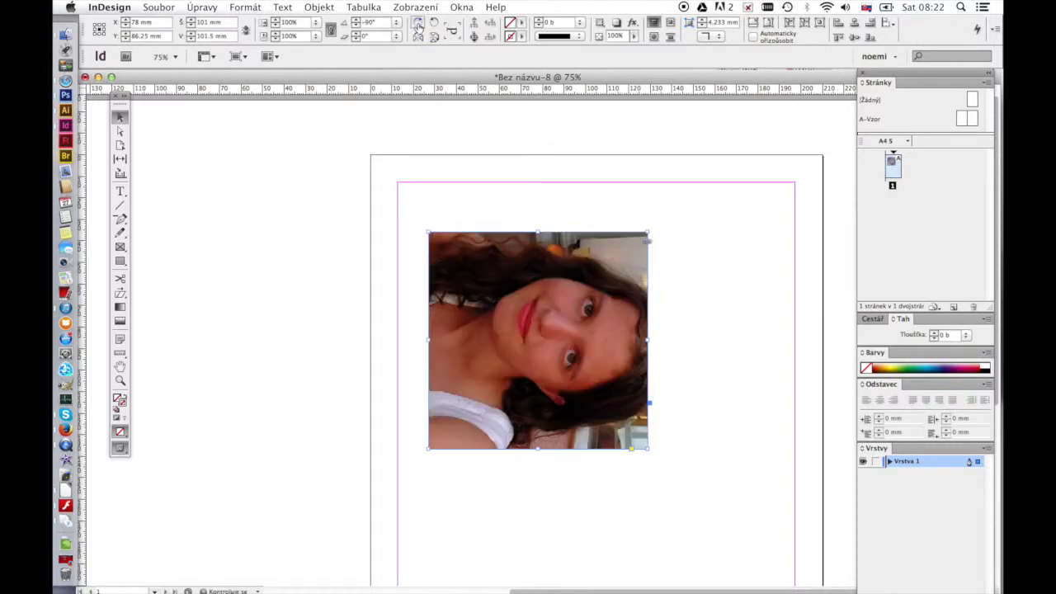
left_click(417, 24)
left_click(417, 24)
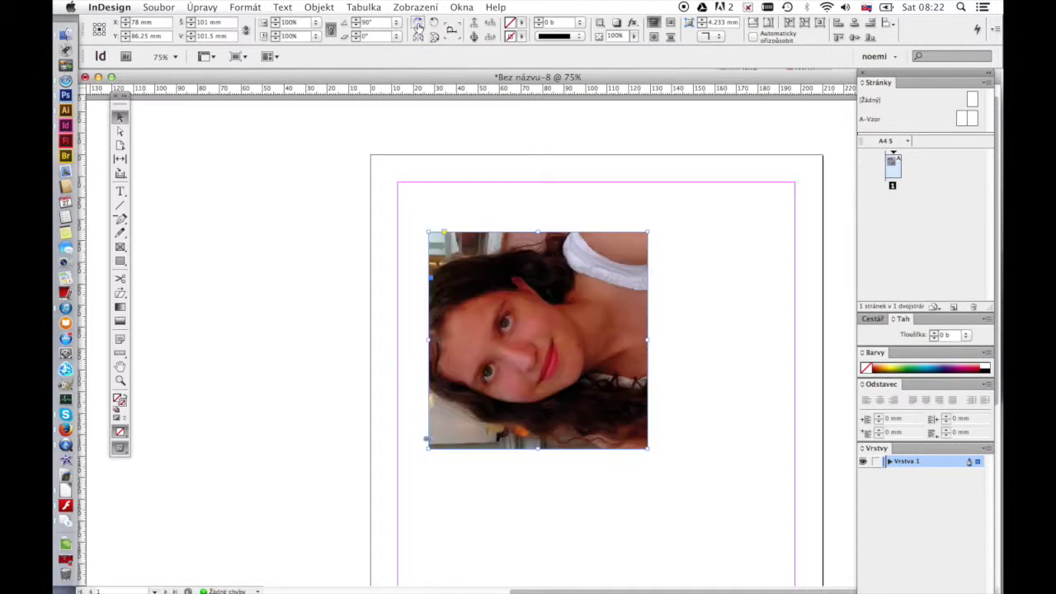
left_click(417, 24)
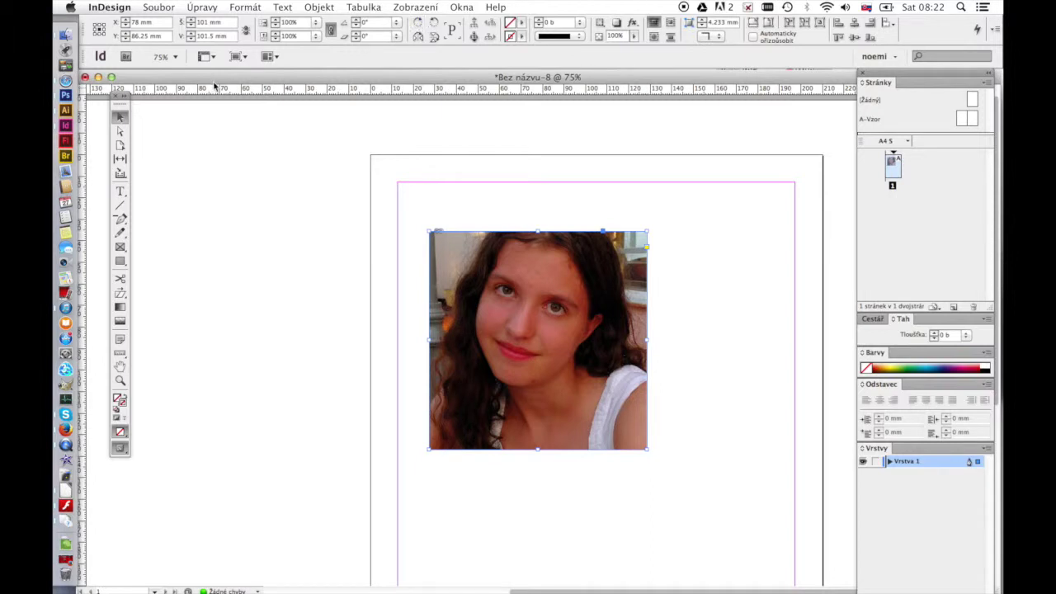
left_click(95, 35)
left_click(418, 23)
left_click(418, 23)
left_click(418, 24)
left_click(418, 23)
Rotate the frame with its photo counterclockwise in 90° steps through one full turn
left_click(433, 25)
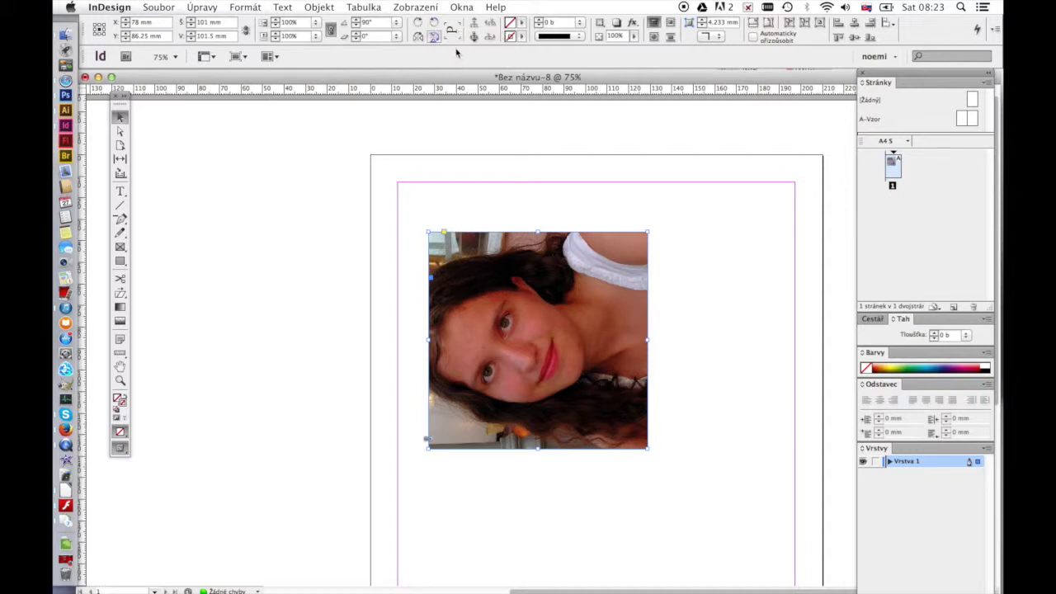
left_click(433, 22)
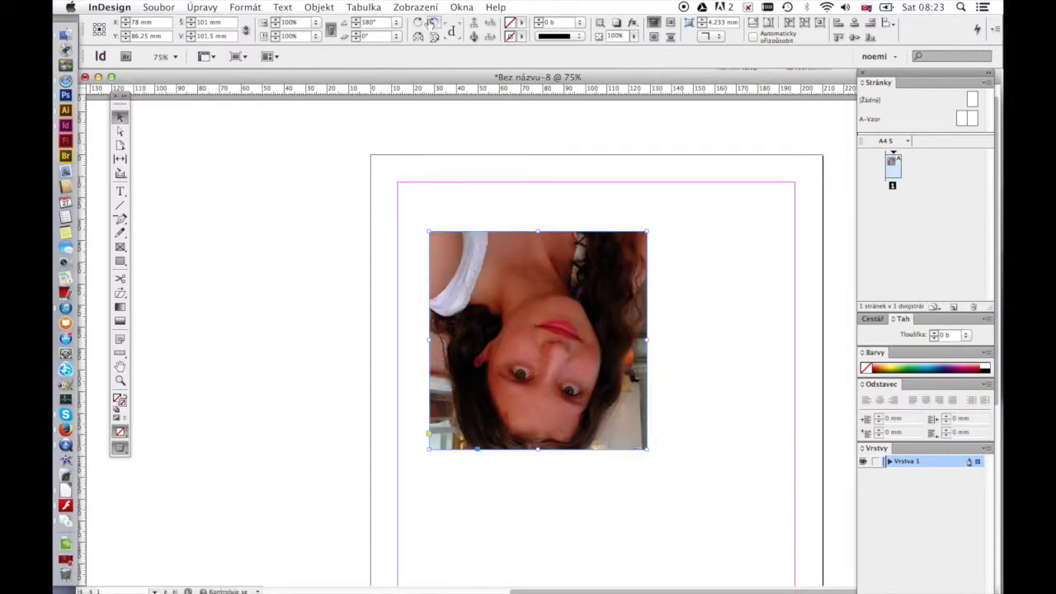
left_click(433, 22)
left_click(432, 23)
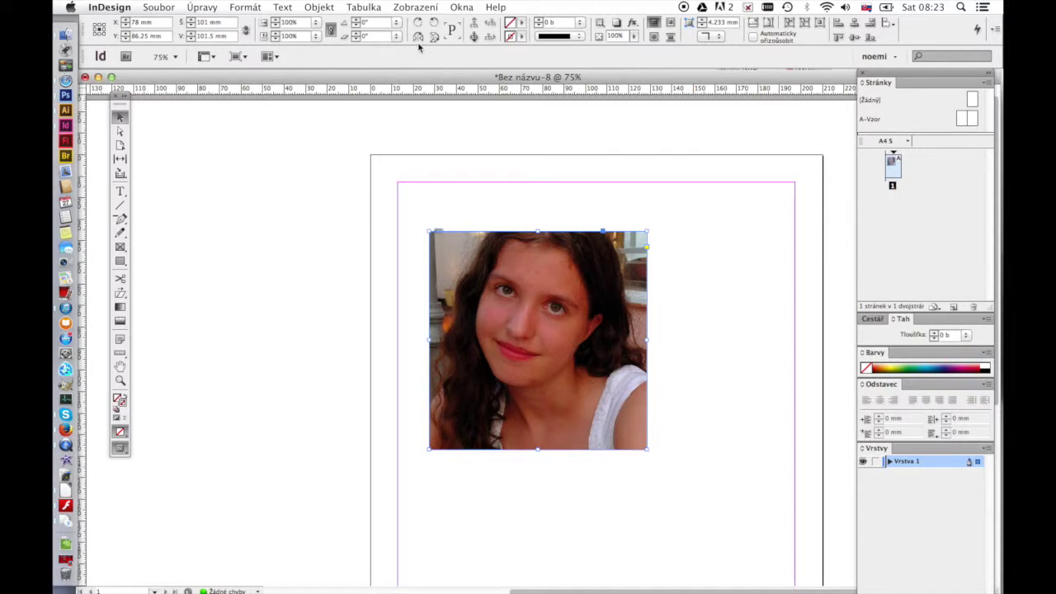
Flip the frame with its photo horizontally and back, and flip it vertically and back
left_click(419, 38)
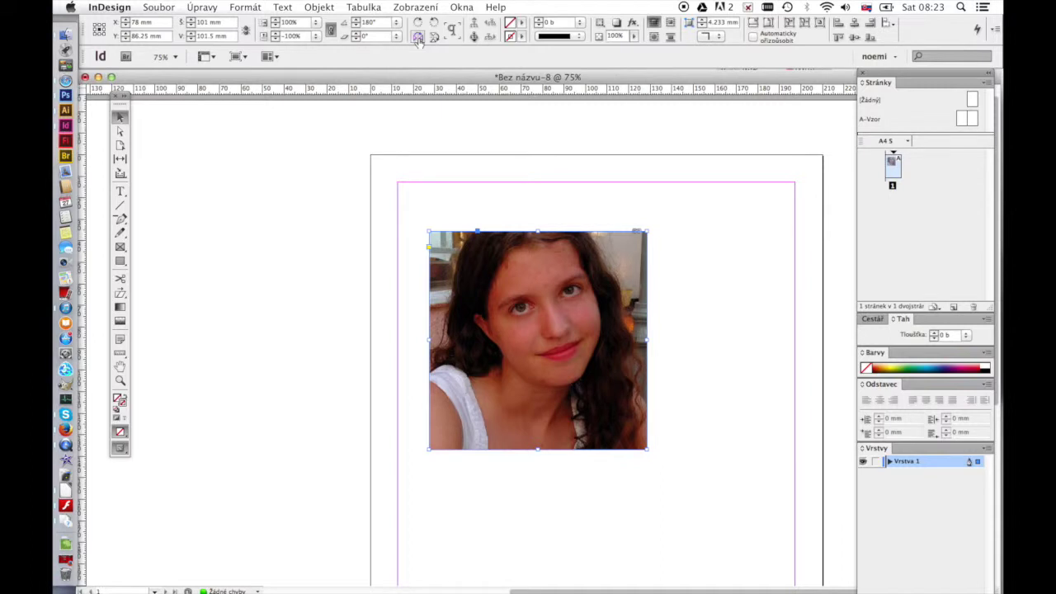
left_click(419, 38)
left_click(432, 39)
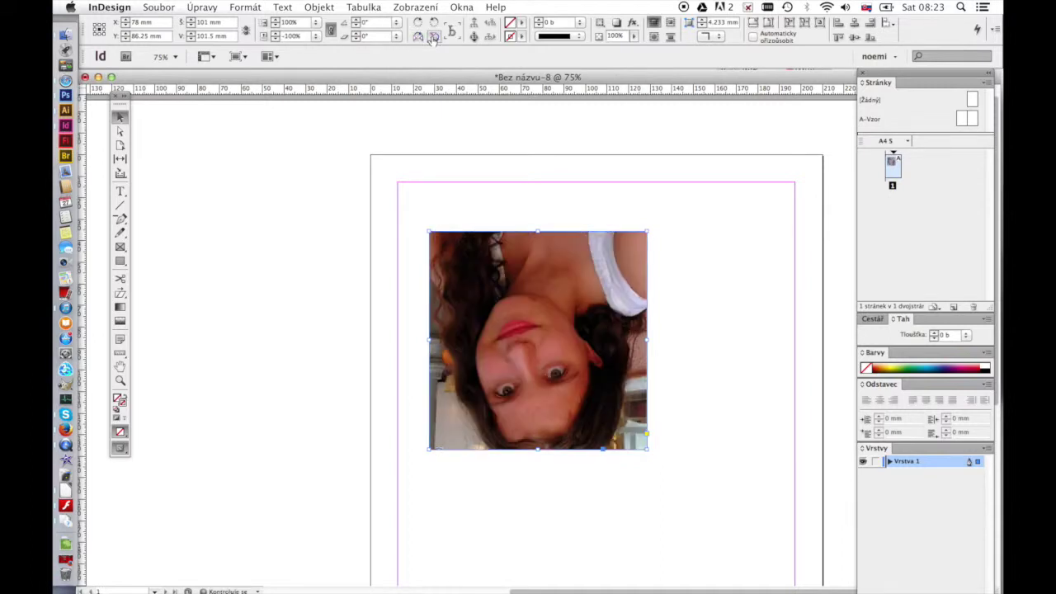
left_click(432, 38)
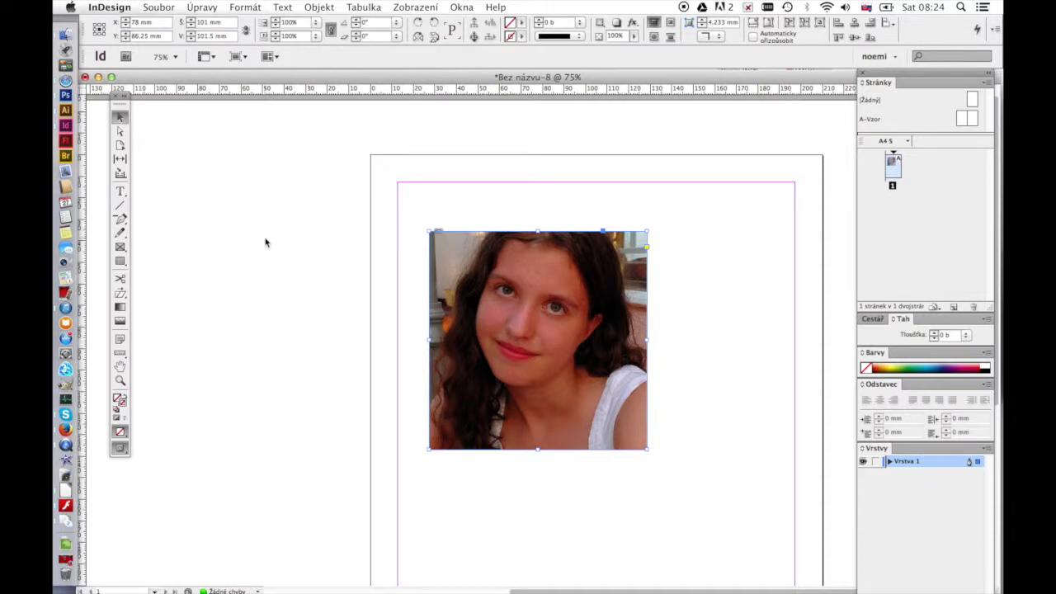
Select only the photo content inside the frame, and flip it horizontally and back and vertically and back
left_click(536, 337)
left_click(418, 38)
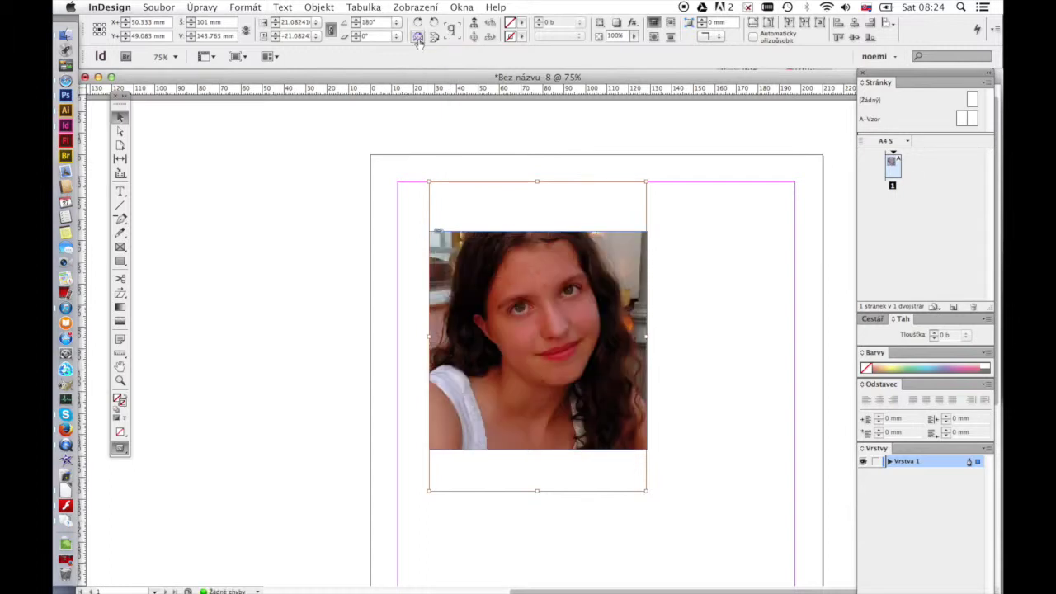
left_click(418, 38)
left_click(434, 38)
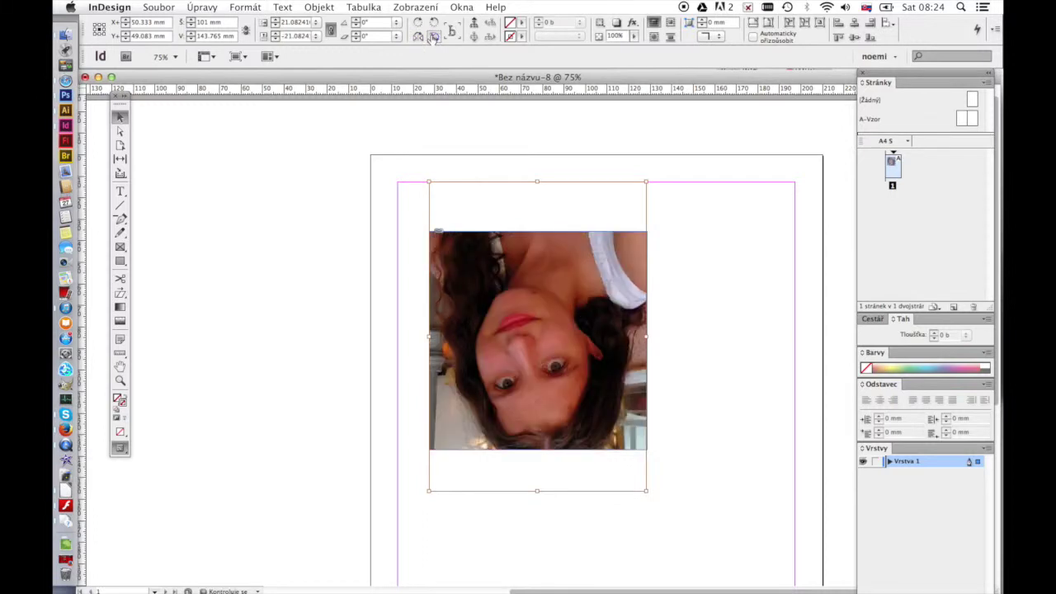
left_click(434, 38)
Rotate only the photo content counterclockwise in 90° steps through one full turn, and deselect it
left_click(434, 23)
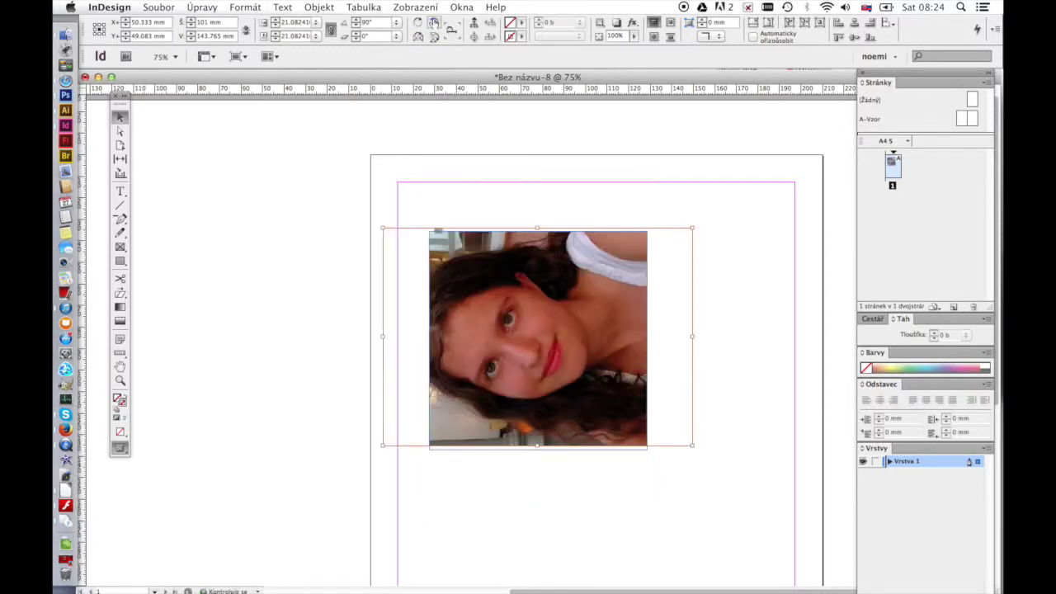
left_click(434, 22)
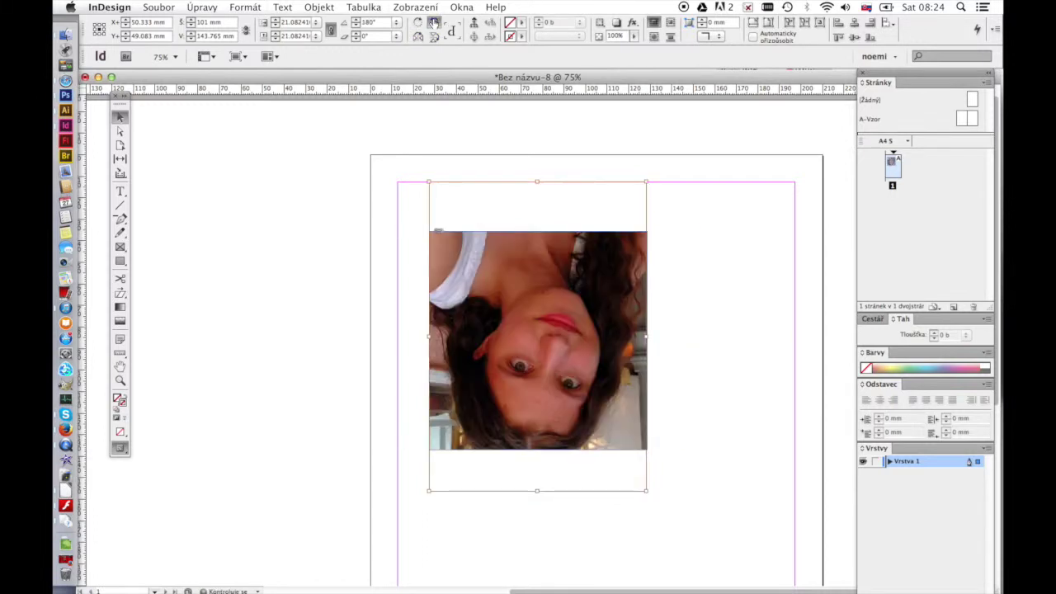
left_click(434, 22)
left_click(434, 22)
left_click(693, 302)
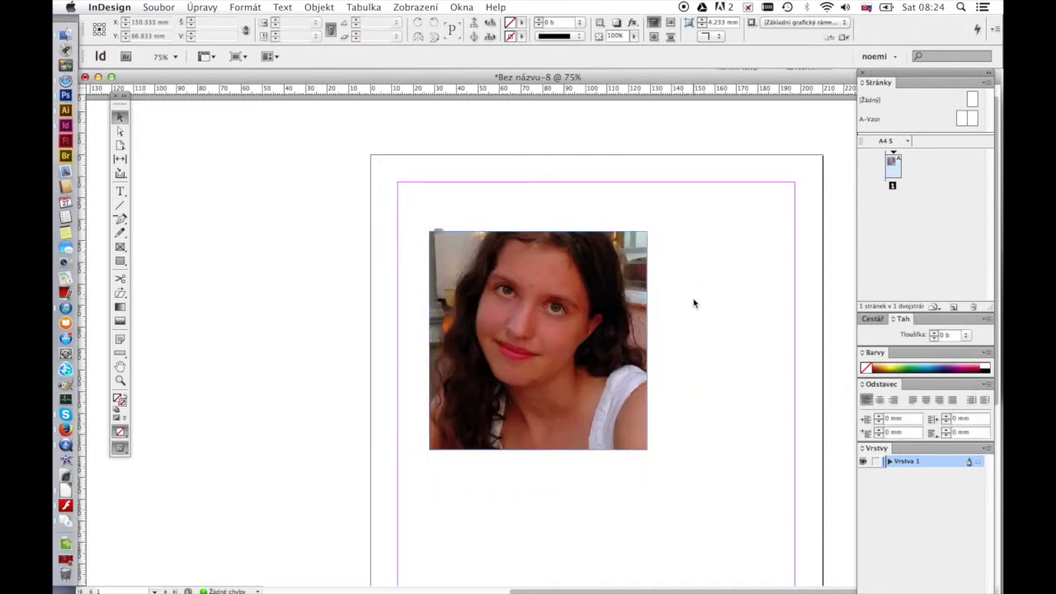
Move the portrait onto the pasteboard beside the page, and draw a two-by-two grid of rectangular placeholder frames about 177 × 160 mm overall
left_click_drag(648, 80, 648, 78)
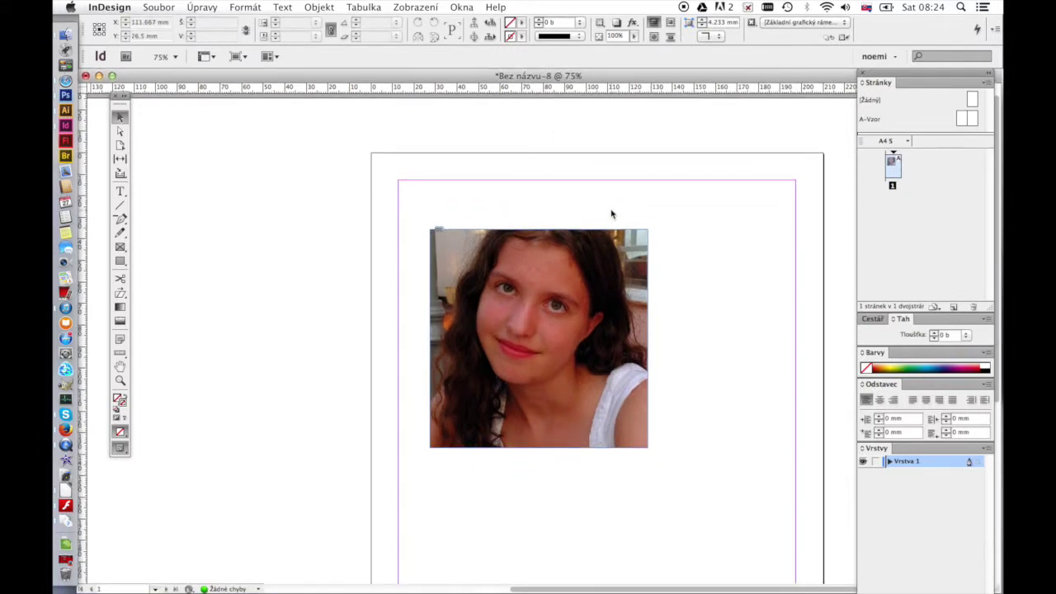
key("super+z")
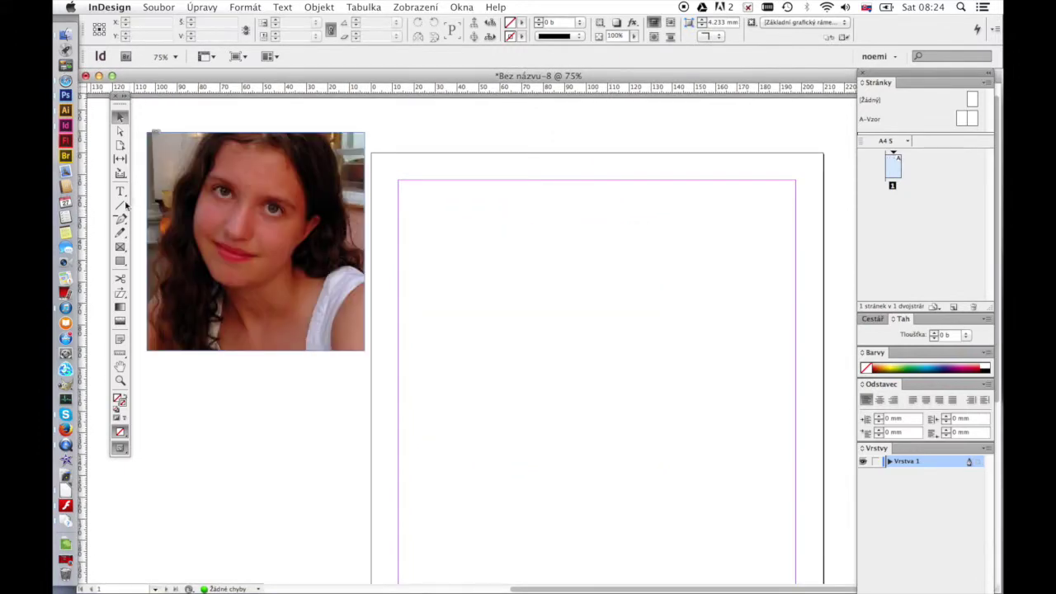
left_click(120, 247)
left_click_drag(408, 190, 791, 535)
key("Right")
key("Up")
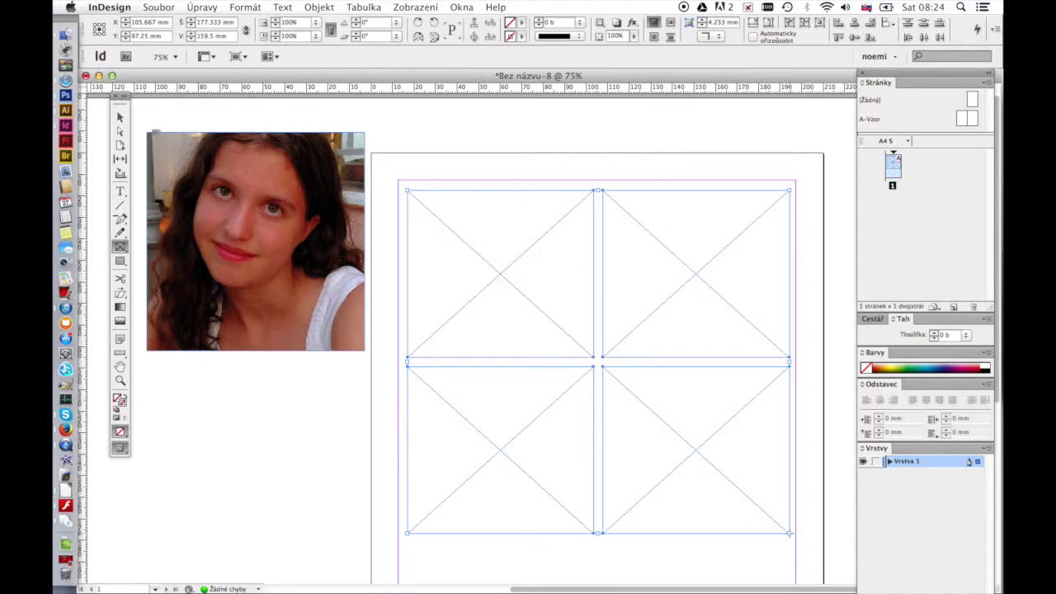
Load IMG_3026.JPG, IMG_3027.JPG, IMG_3029.JPG and IMG_3030.JPG from the hajo14 folder in Pictures for placing
key("super+d")
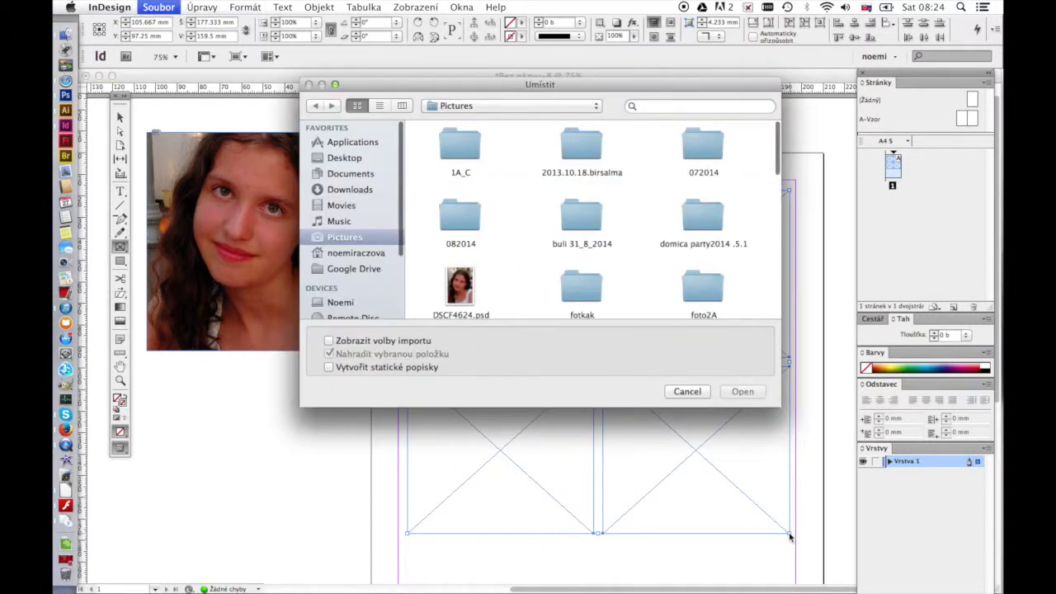
scroll(721, 266, "down", 5)
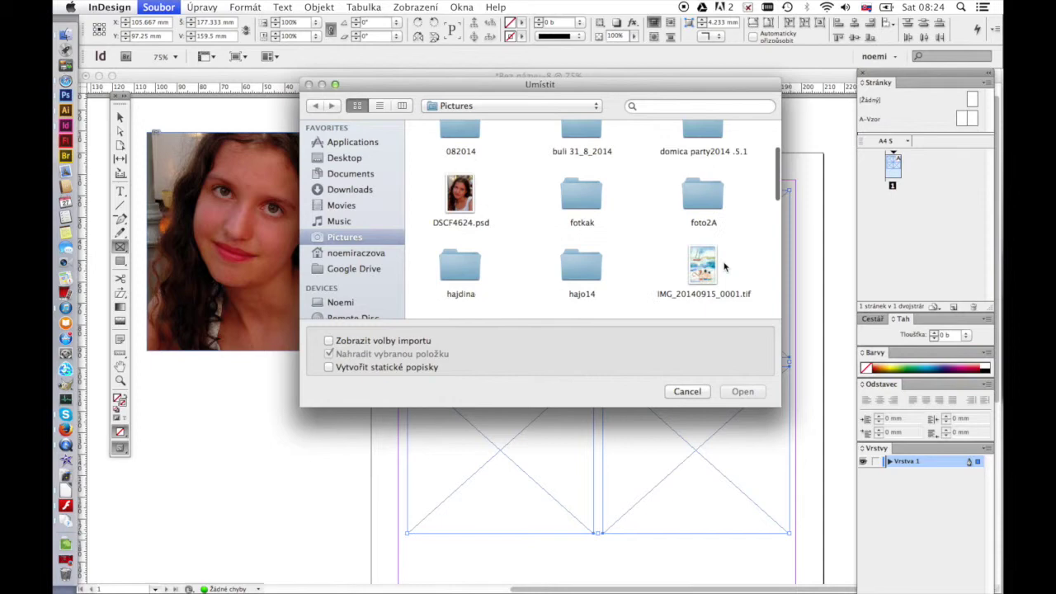
scroll(724, 265, "down", 1)
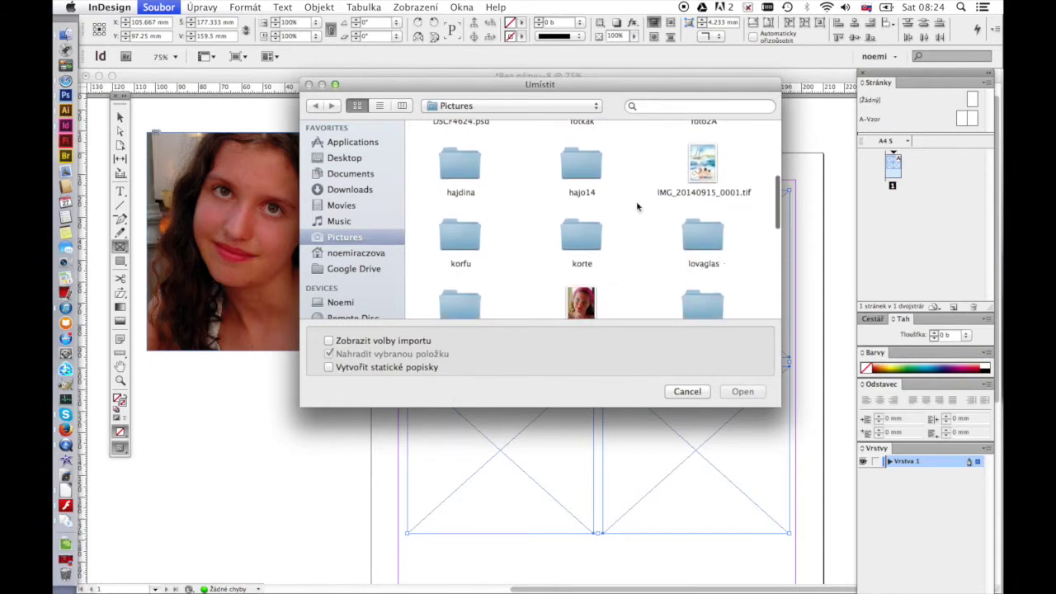
double_click(588, 169)
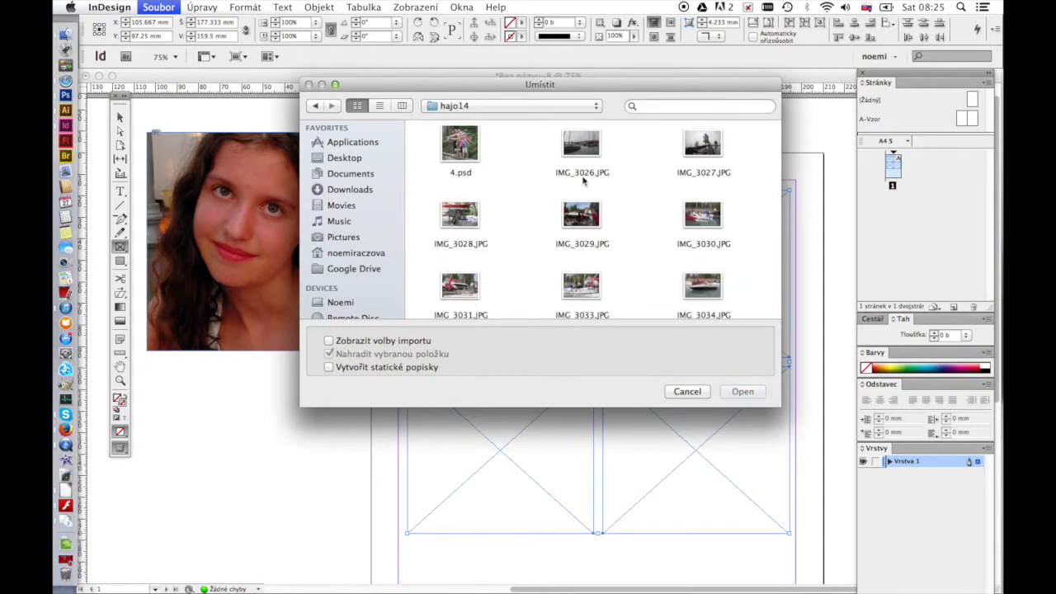
scroll(628, 227, "down", 1)
left_click_drag(540, 146, 750, 242)
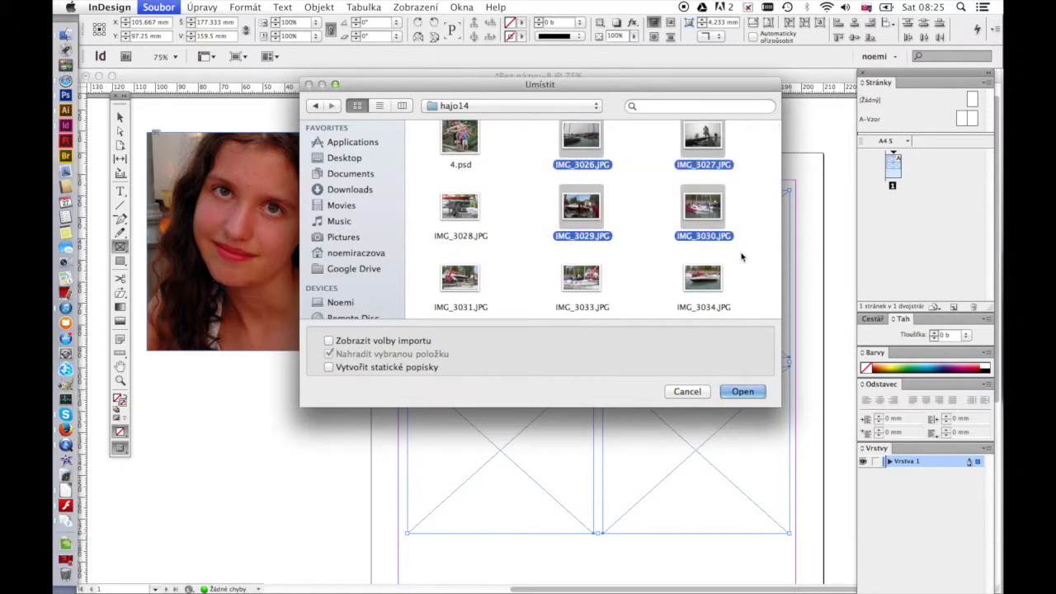
left_click(747, 393)
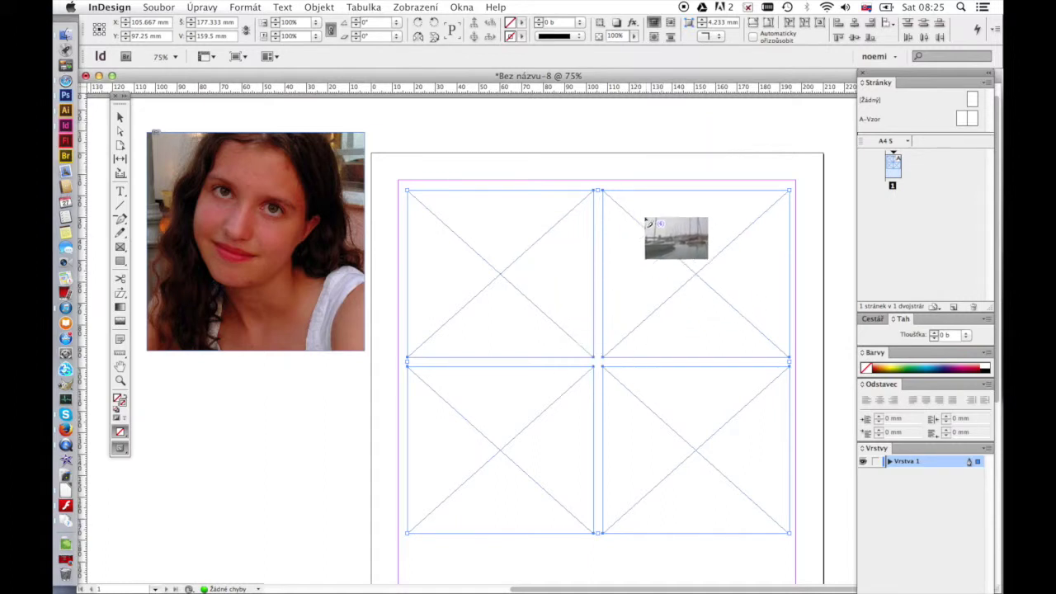
Place the four loaded photos in order into the lower-left, upper-right, lower-right and upper-left frames
left_click(470, 406)
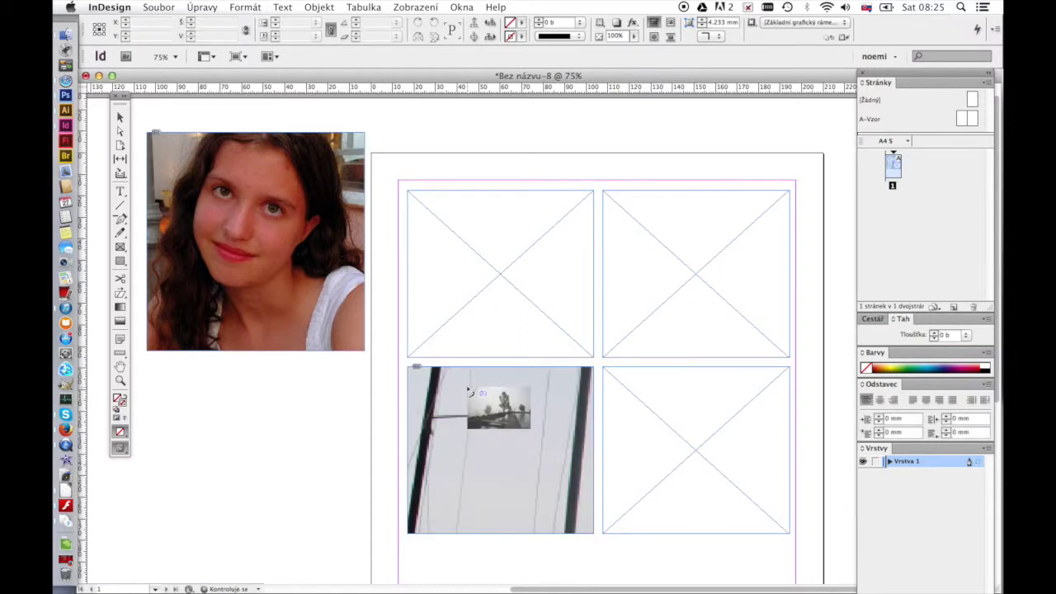
left_click(632, 222)
left_click(648, 382)
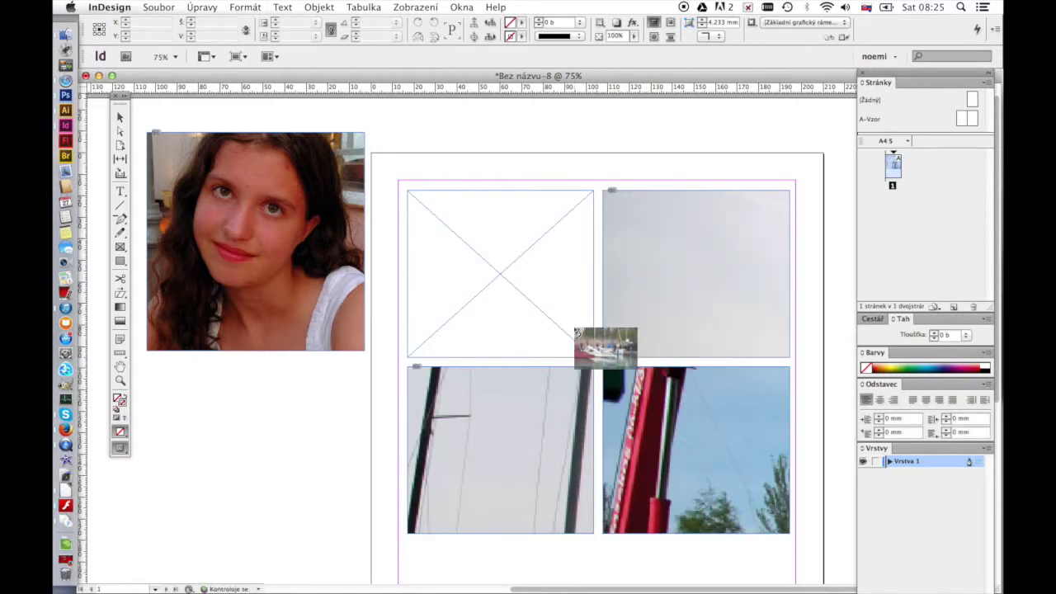
left_click(431, 200)
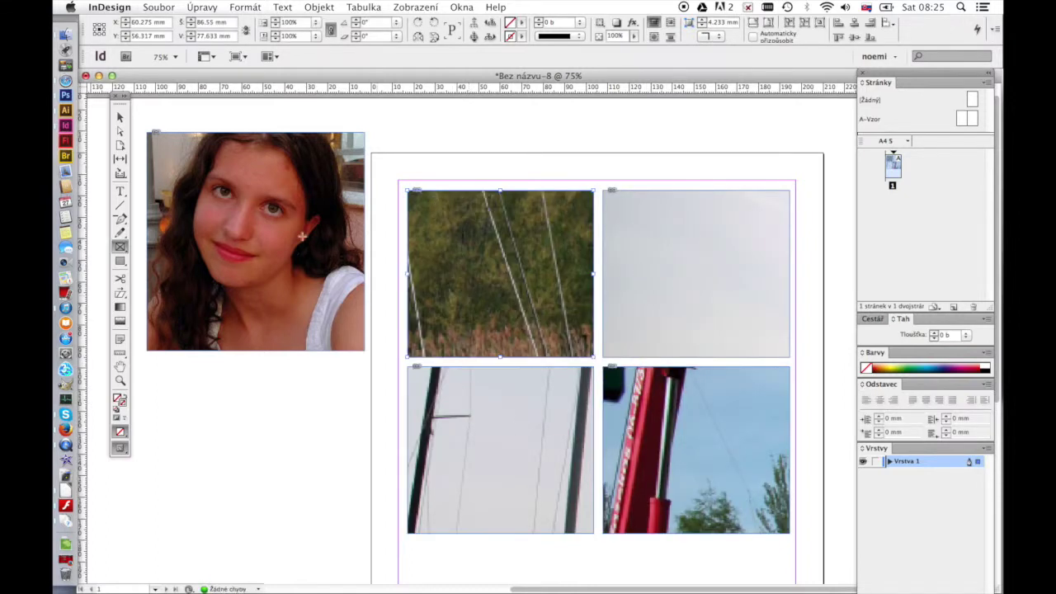
Select the four photo frames together, fill them proportionally with their content, and deselect them
left_click(120, 117)
left_click(444, 136)
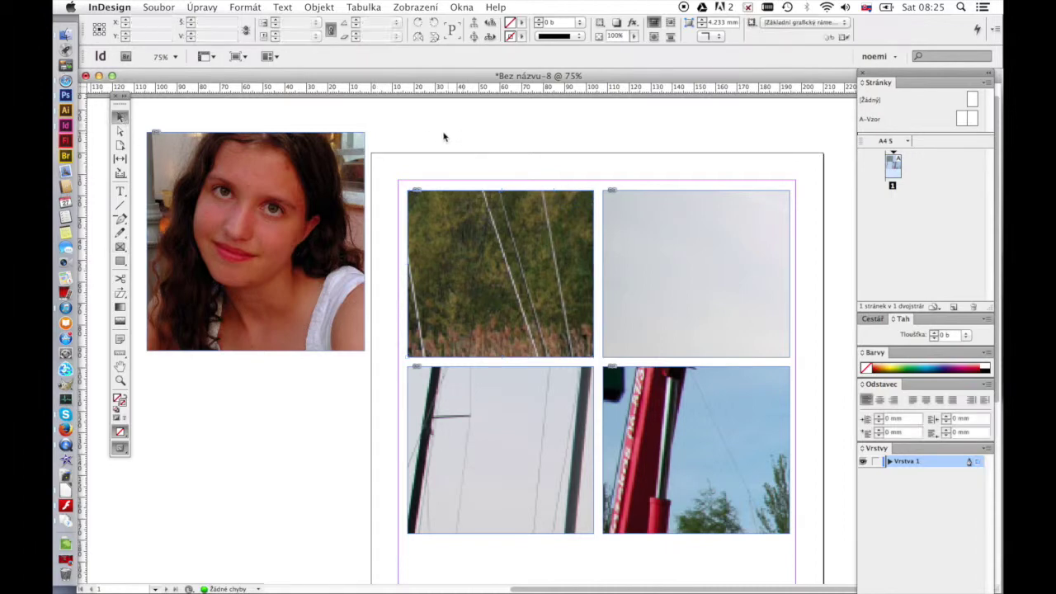
left_click_drag(388, 139, 813, 558)
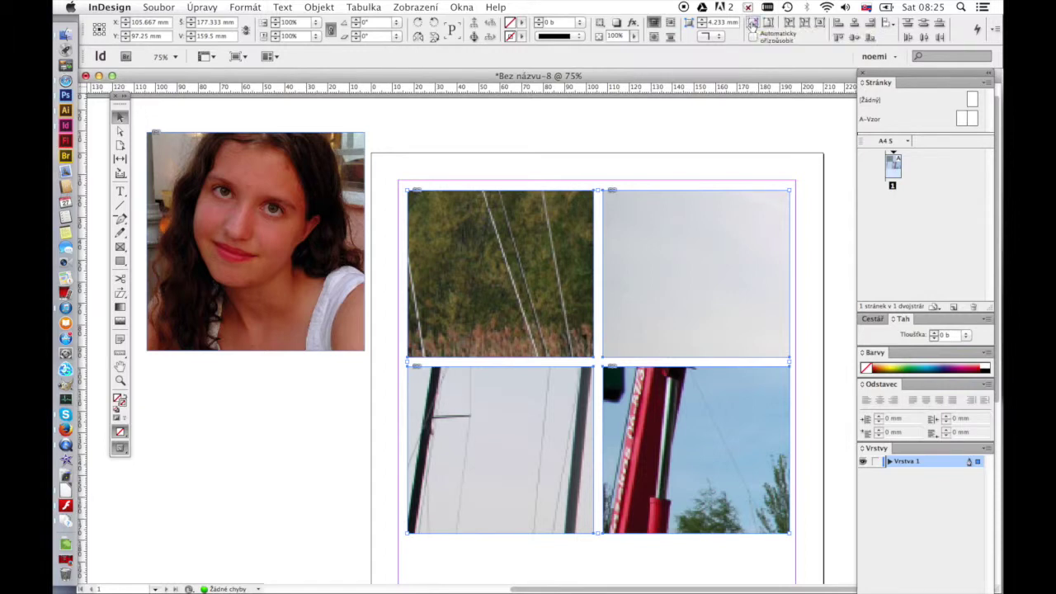
left_click(752, 24)
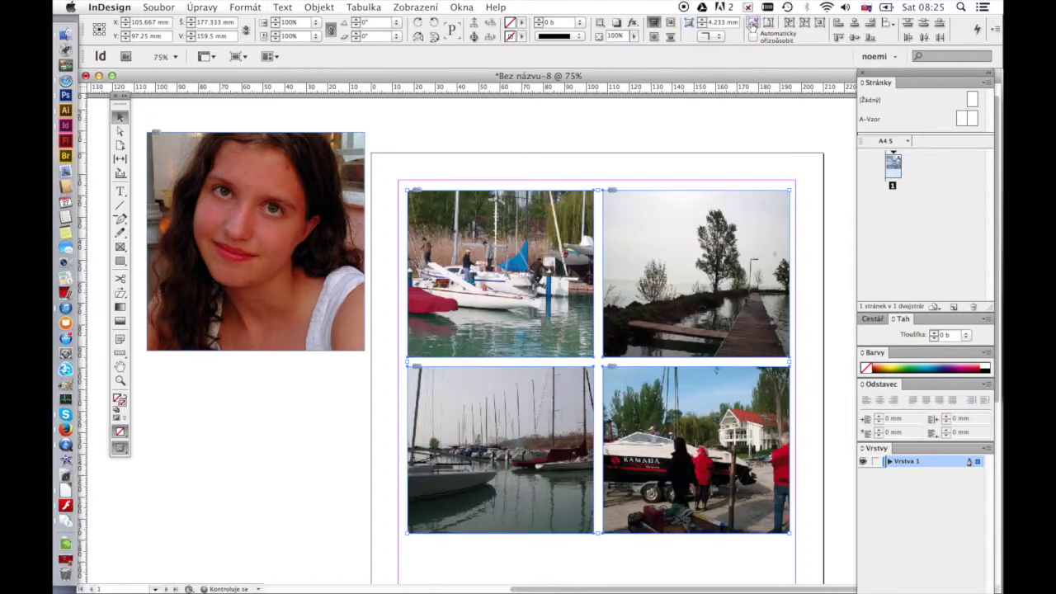
key("super+shift+a")
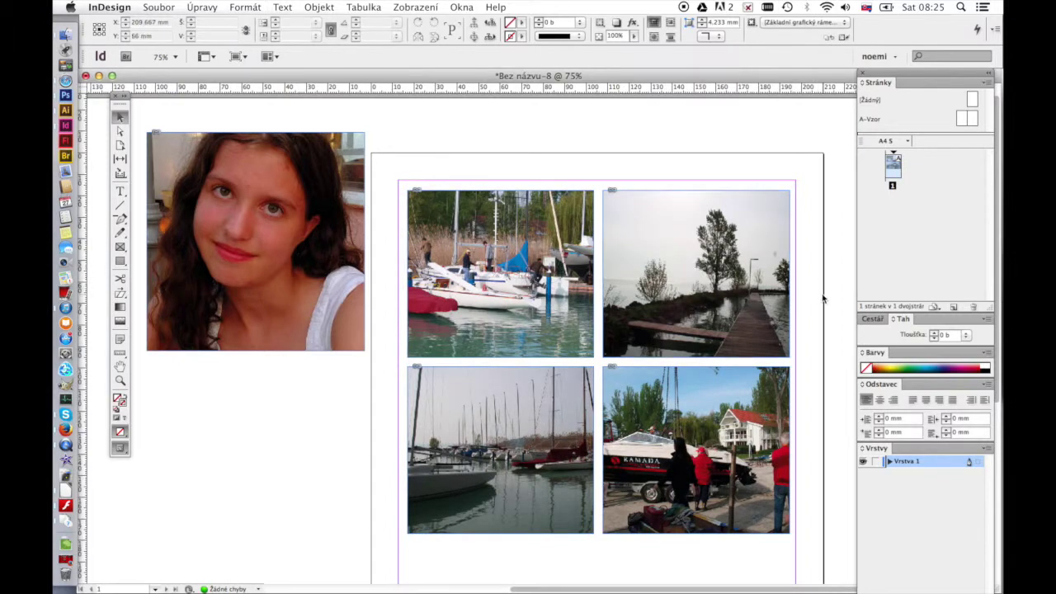
Shift the pier photo slightly left inside its upper-right frame, and select the content of the upper-left and lower-left frames in turn
left_click(697, 277)
mouse_move(698, 276)
left_mouse_down()
mouse_move(711, 274)
mouse_move(677, 279)
left_mouse_up()
left_click(500, 275)
left_click(499, 276)
left_click(499, 276)
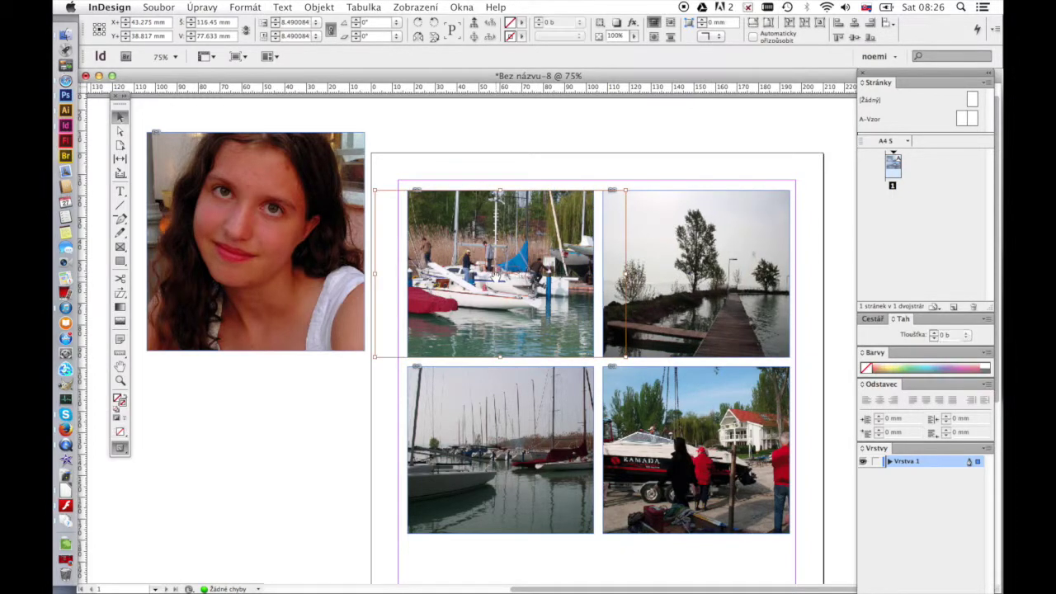
left_click(501, 450)
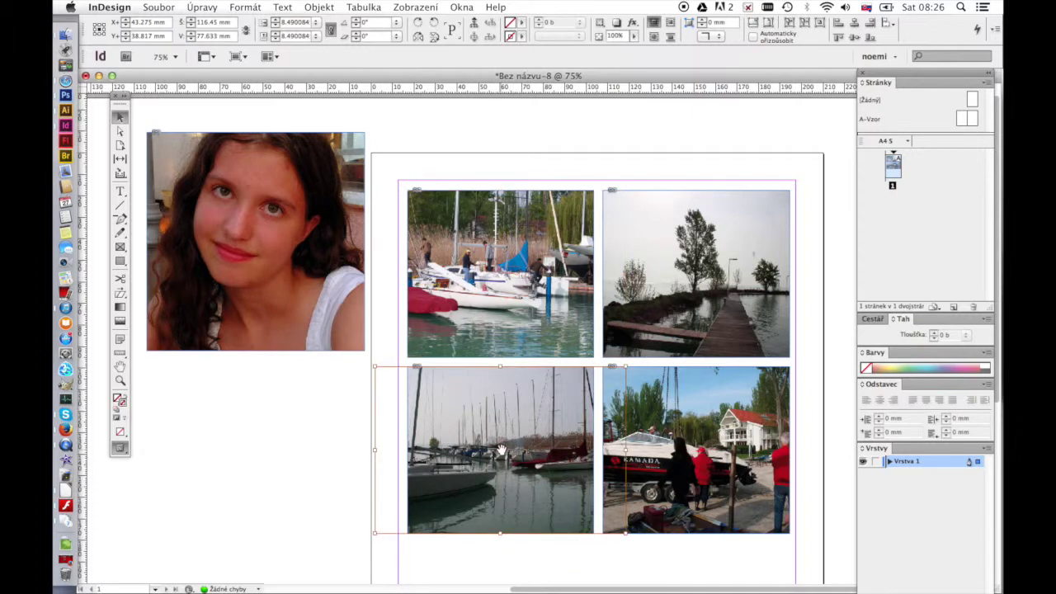
Round all corners of the upper-right pier photo's frame with a radius reaching almost half its width
left_click(709, 213)
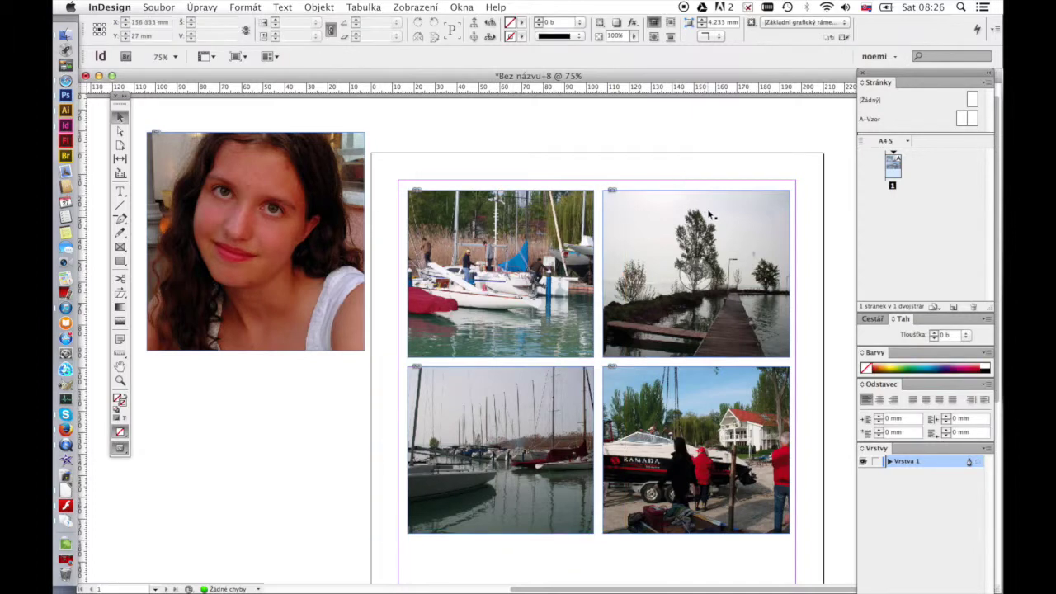
left_click(791, 207)
left_click_drag(790, 191, 707, 191)
Give the upper-left photo frame a C=100 M=0 Y=0 K=0 stroke with a weight of 4 points
left_click(503, 274)
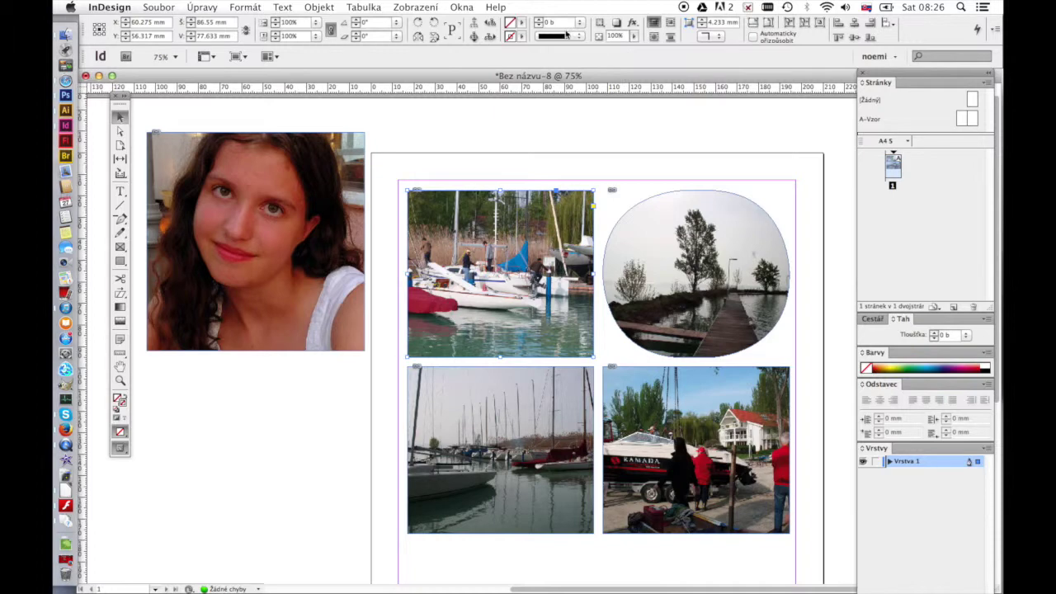
left_click(521, 36)
left_click(553, 118)
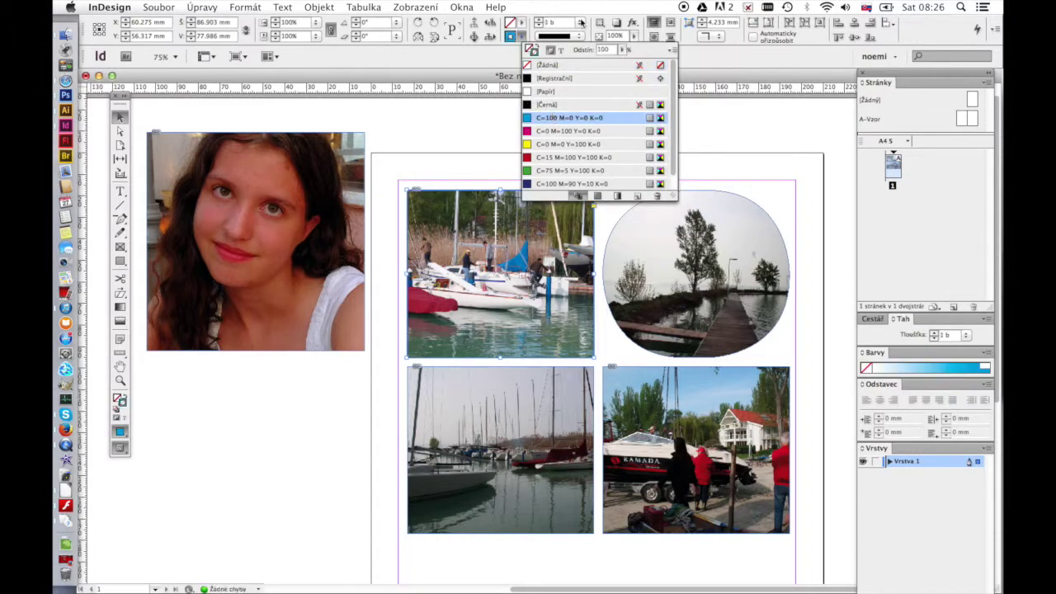
left_click(581, 22)
left_click(581, 23)
left_click(575, 124)
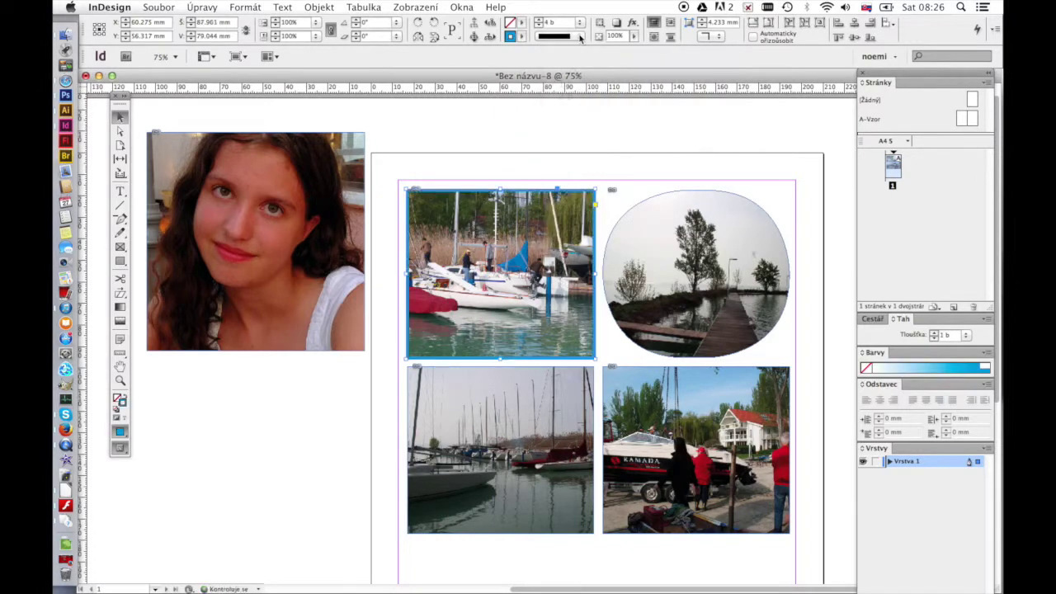
Change the upper-left frame's stroke type to Tenká - tlustá, and deselect the frame
left_click(583, 38)
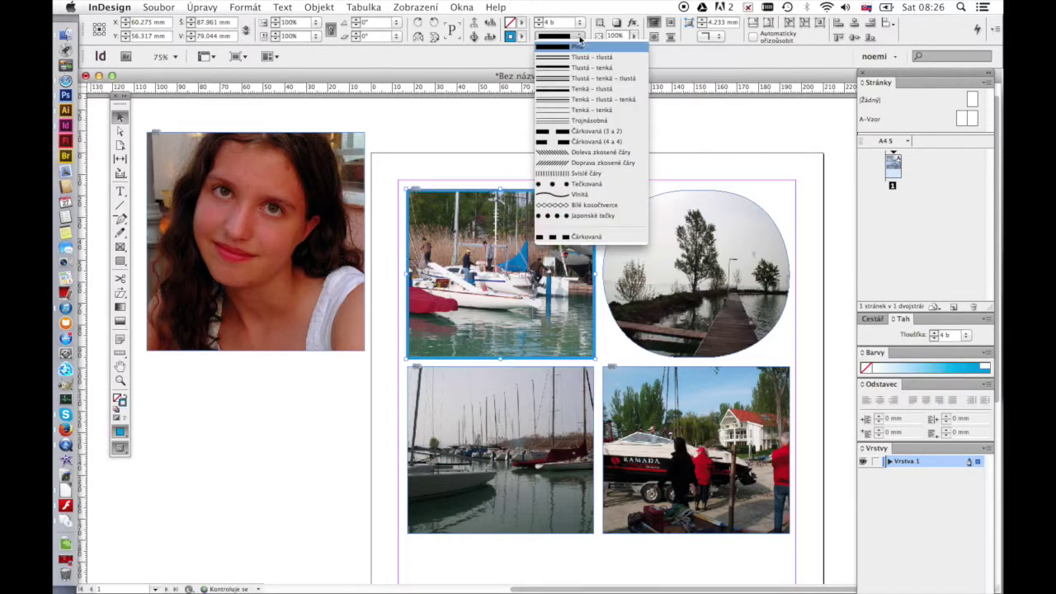
left_click(588, 89)
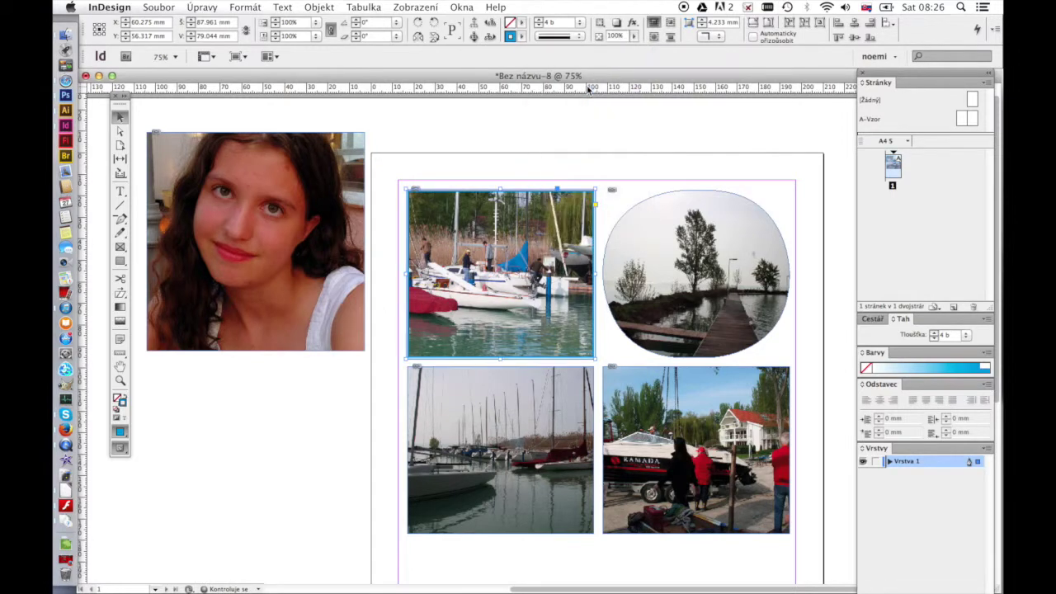
left_click(579, 148)
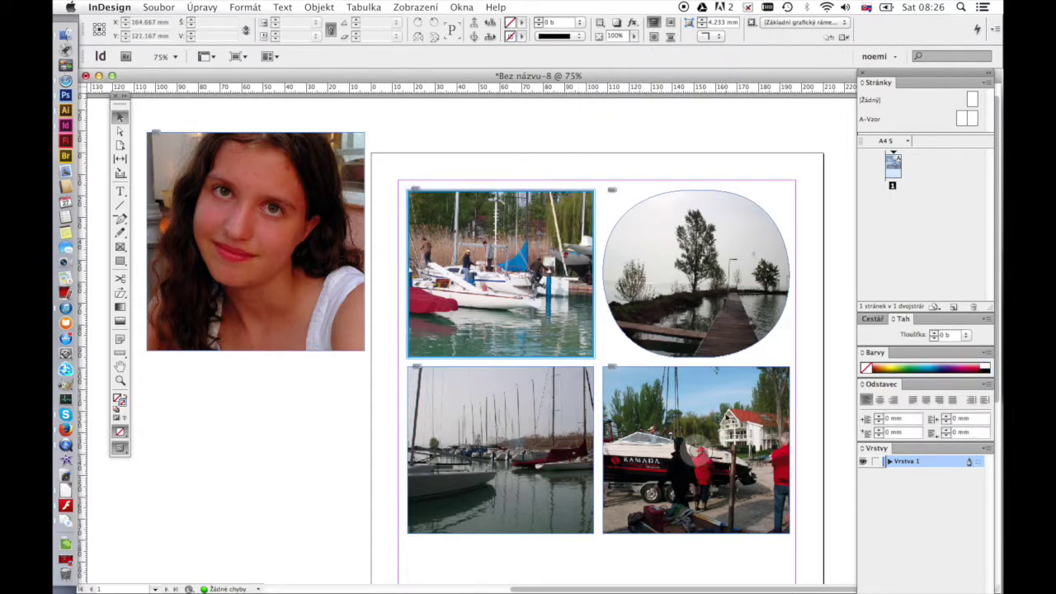
In the corner options of the lower-left photo frame, set both bottom corners to the inverse rounded shape (Obráceně zaoblené)
left_click(552, 440)
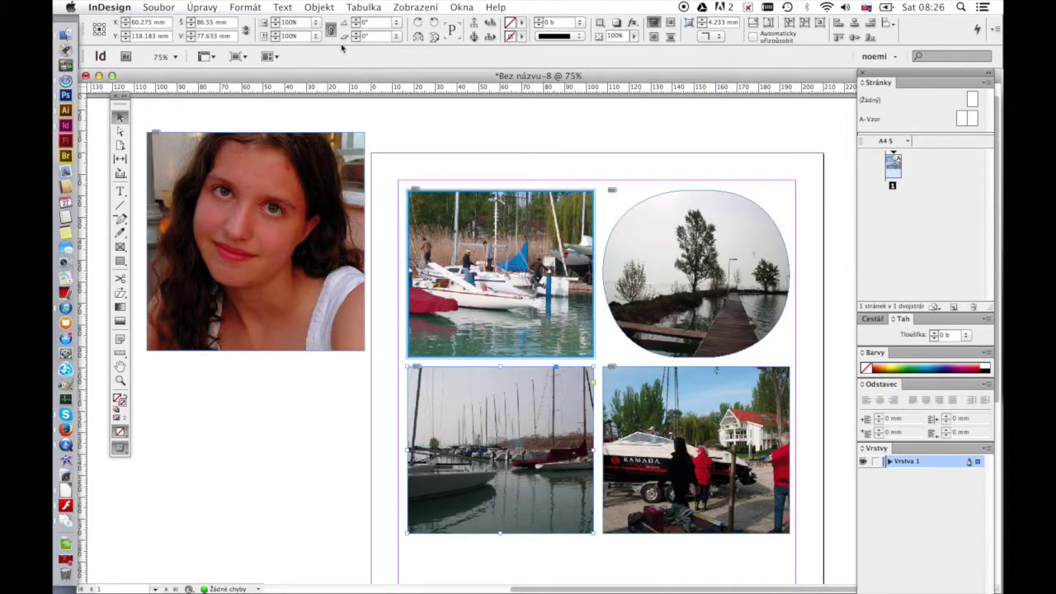
left_click(319, 8)
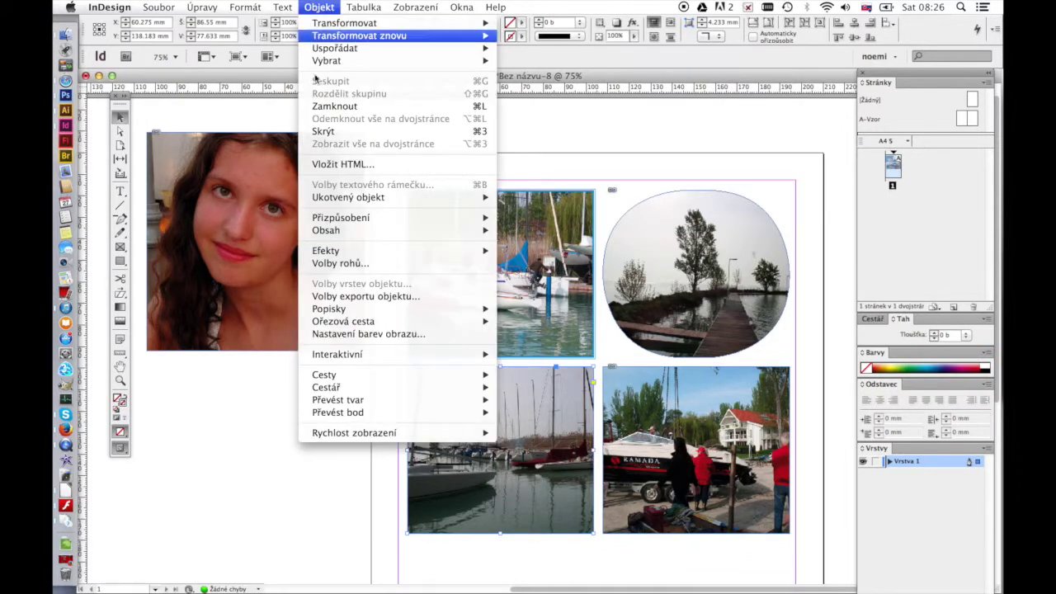
left_click(351, 264)
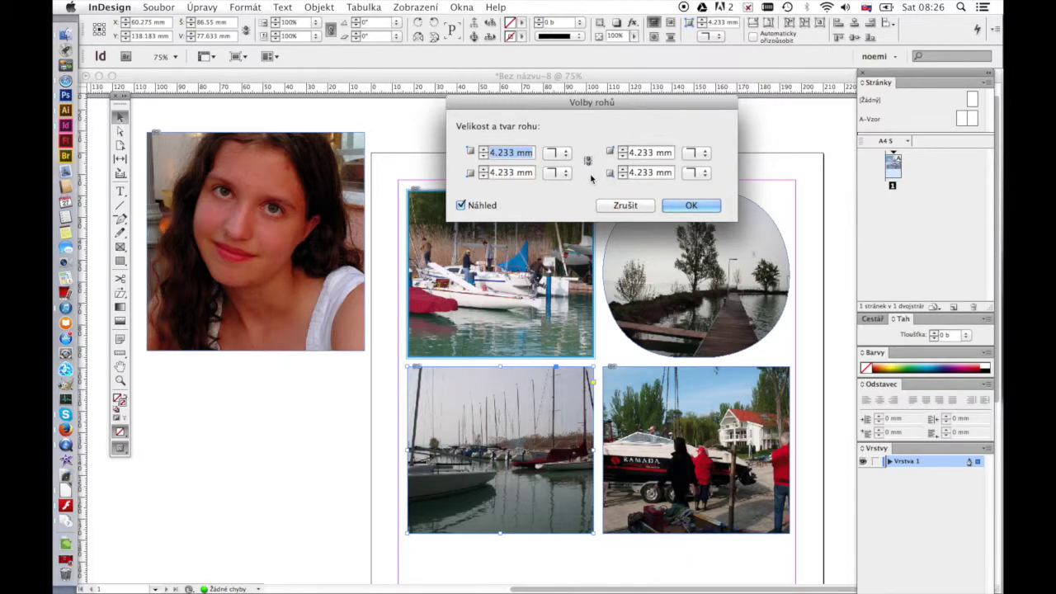
left_click(555, 173)
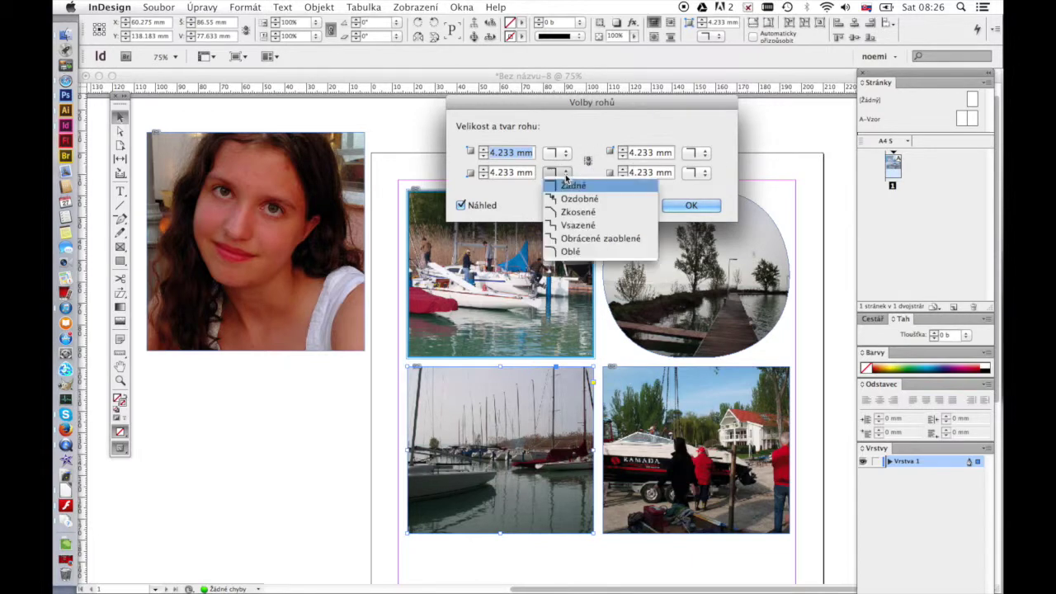
left_click(594, 235)
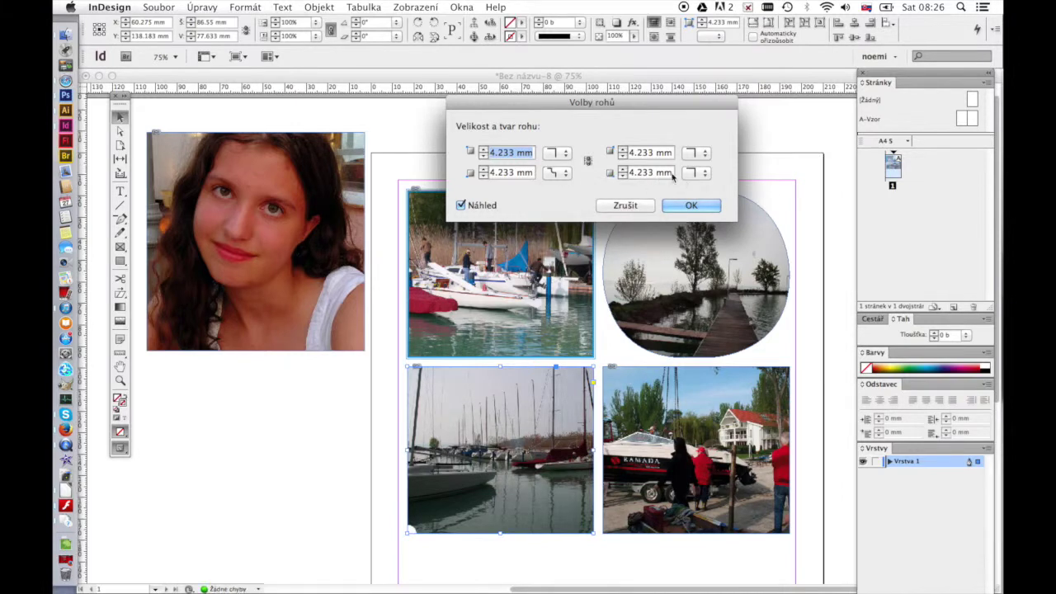
left_click(695, 174)
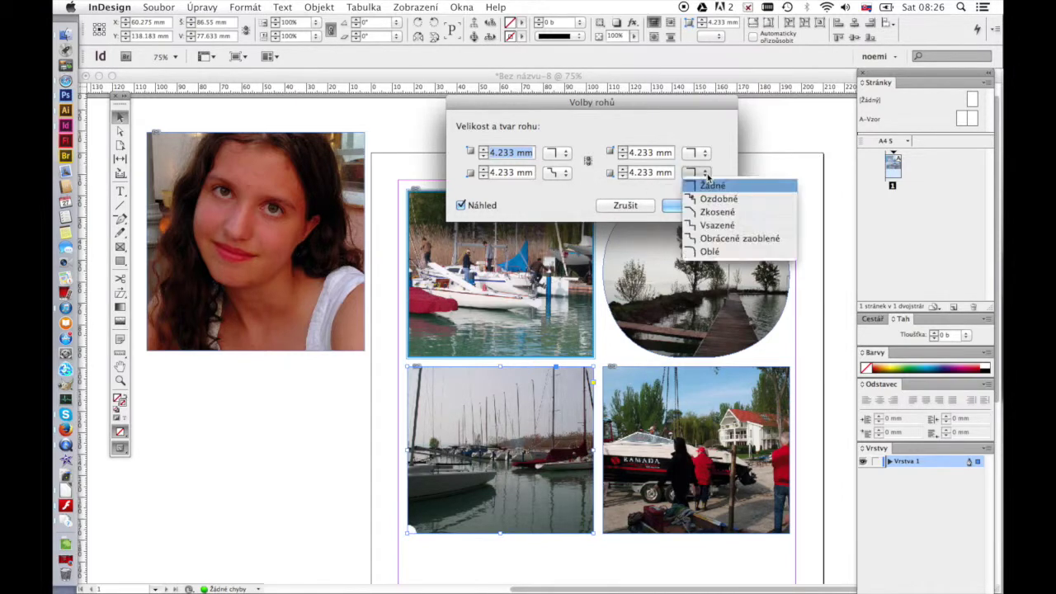
left_click(706, 238)
Set the size of both bottom corners to 7 mm, apply the corner options, and deselect the frame
double_click(624, 173)
type("6")
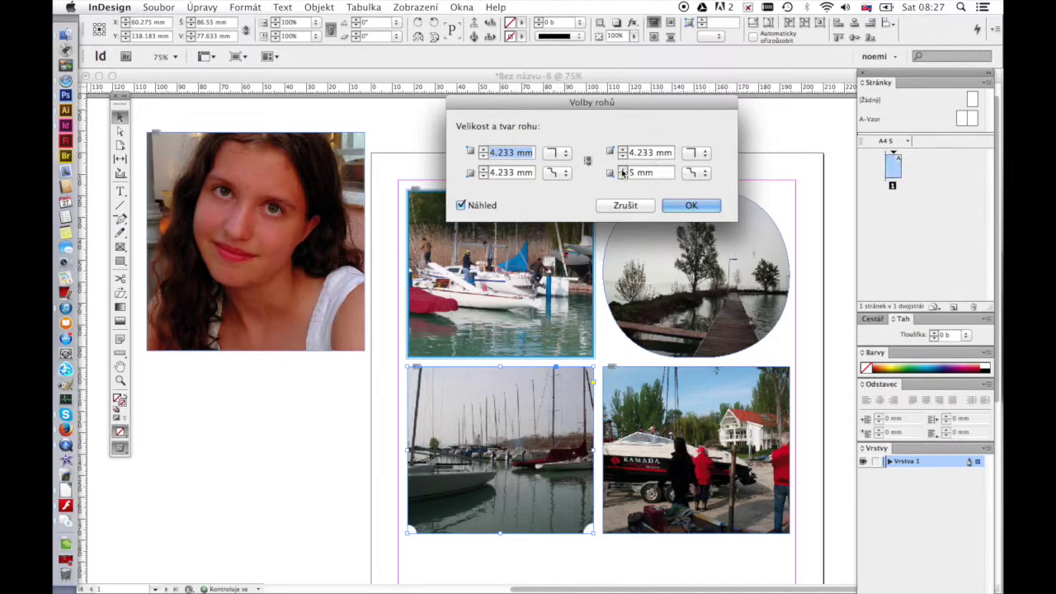
left_click(624, 170)
left_click(484, 169)
left_click(484, 169)
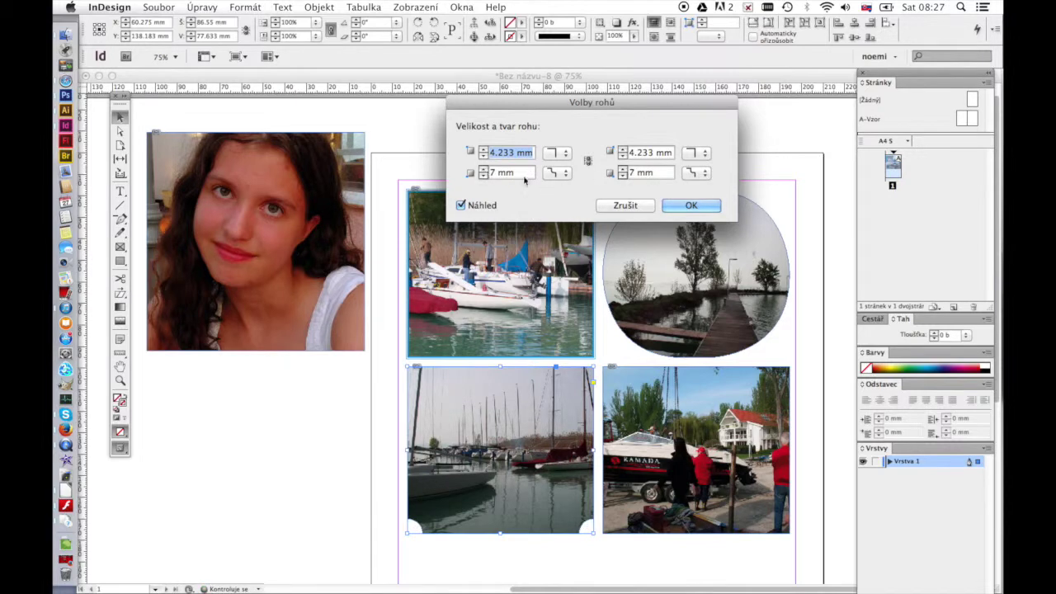
left_click(684, 205)
left_click(364, 526)
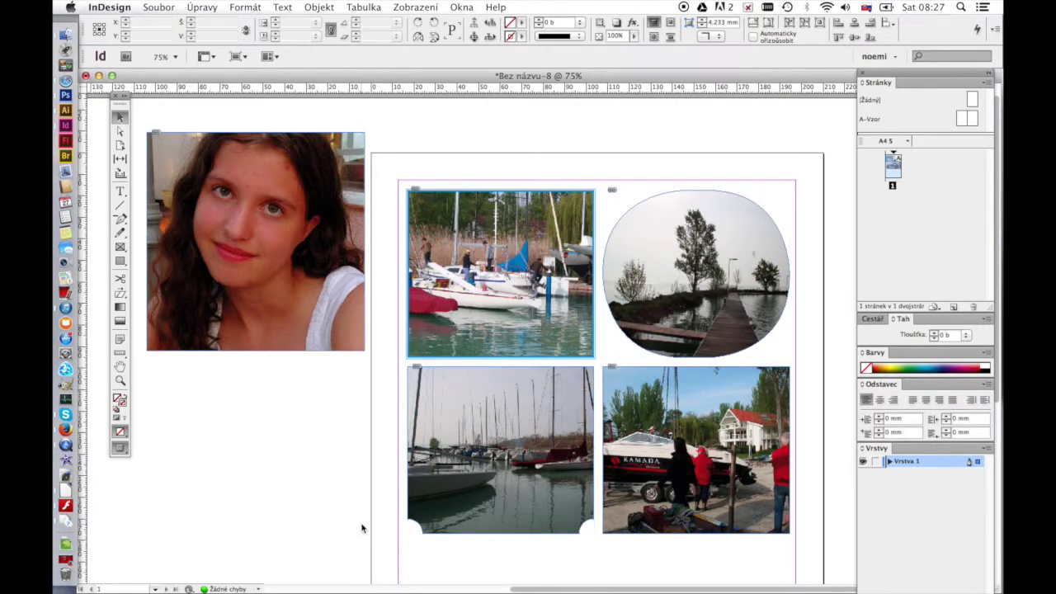
scroll(518, 511, "down", 5)
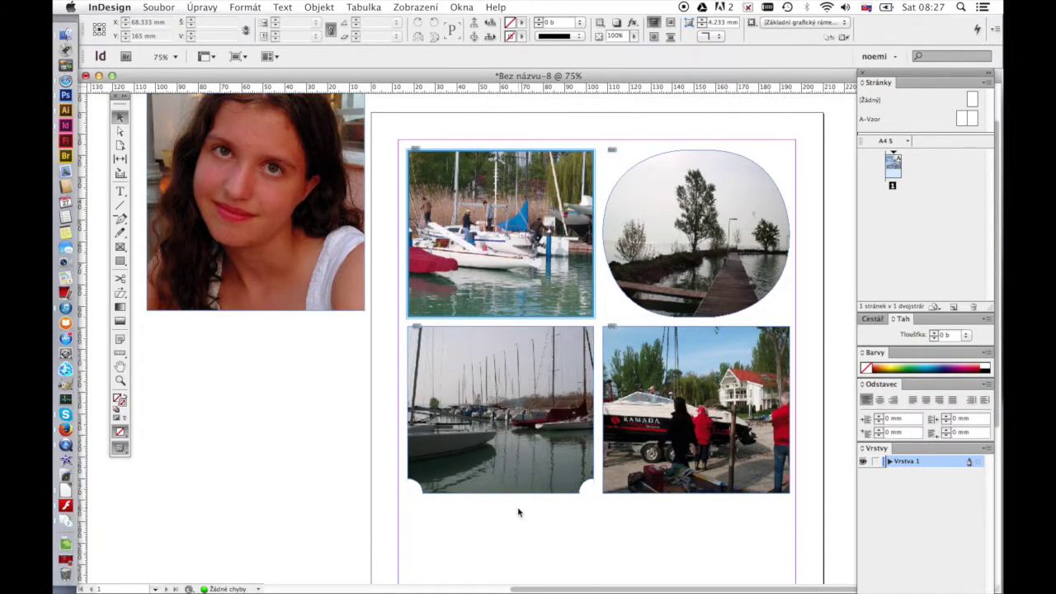
Move the four boat and lakeside photo frames off the page onto the pasteboard, beyond the portrait photo, and deselect them
scroll(518, 511, "right", 3)
left_click(165, 57)
left_click(161, 99)
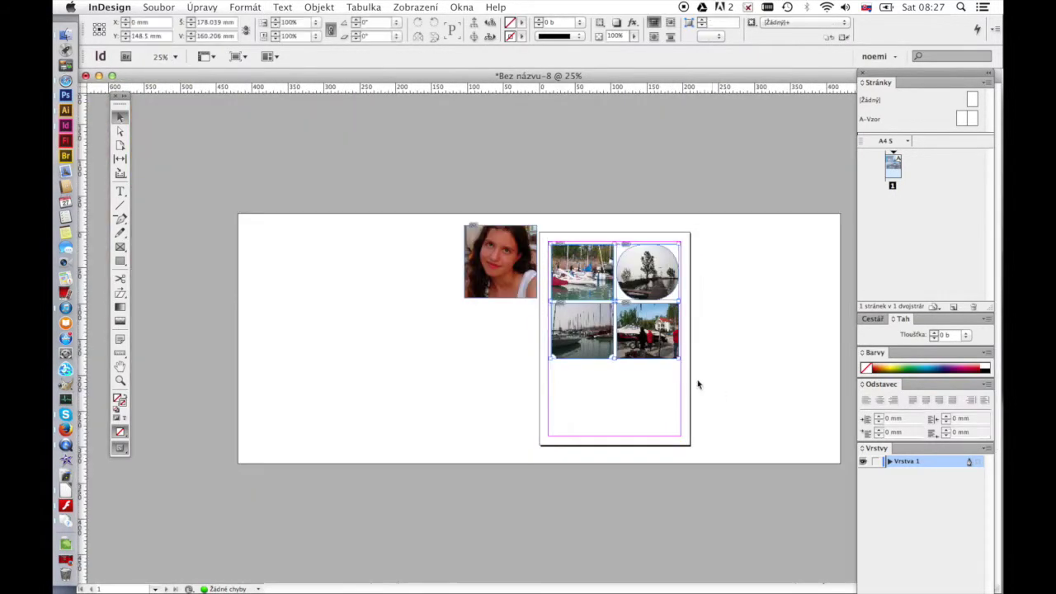
left_click_drag(660, 334, 435, 316)
left_click(330, 366)
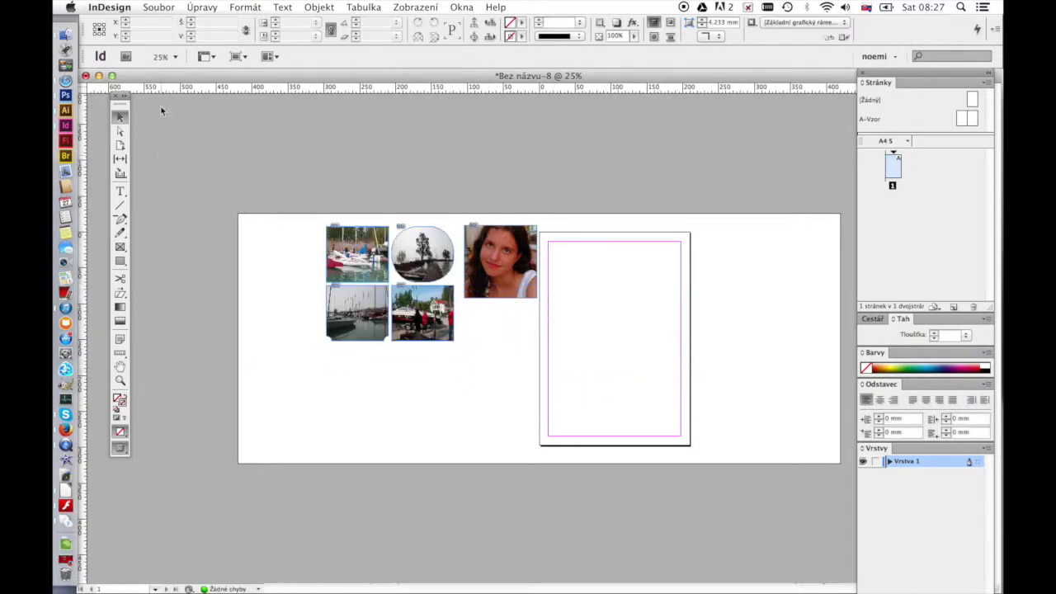
Draw a grid of empty rectangular graphic frames, three columns by four rows, about 184.6 × 266 mm overall within the page margins
left_click(165, 56)
left_click(161, 123)
left_click(165, 57)
left_click(161, 106)
left_click(120, 247)
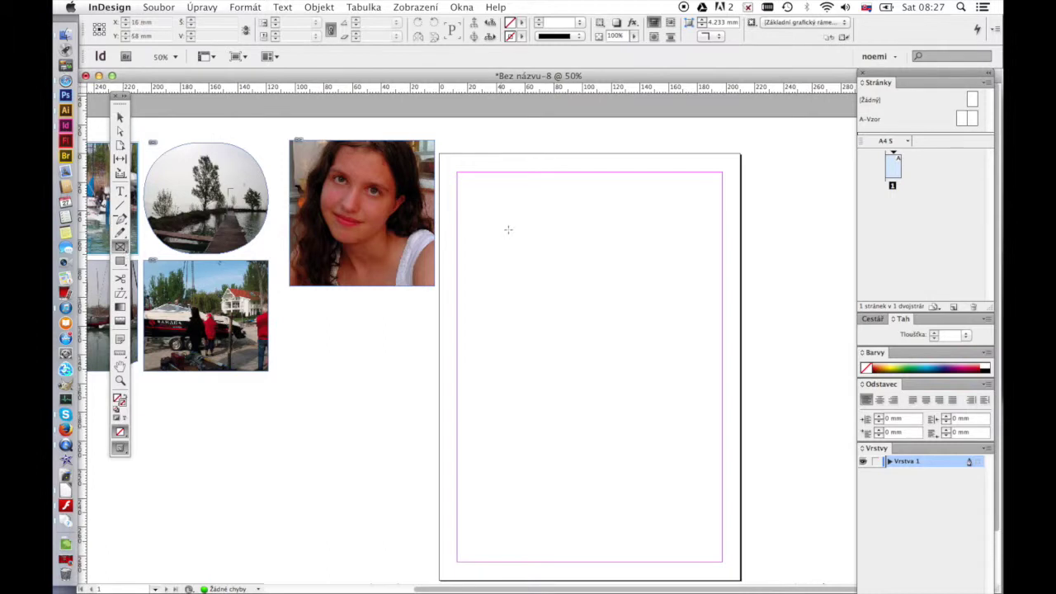
left_click_drag(458, 175, 724, 561)
key("Right")
key("Right")
key("Up")
key("Up")
key("Up")
left_click_drag(723, 561, 723, 561)
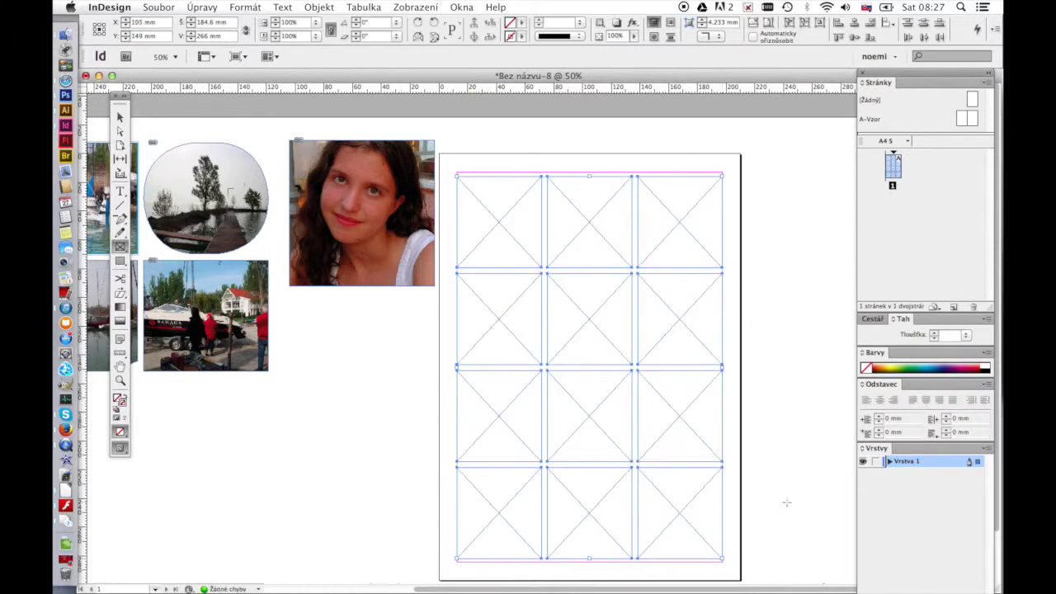
Place IMG_3041.JPG from the hajo14 folder into the upper-left frame of the grid, and deselect it
left_click(120, 117)
key("super+d")
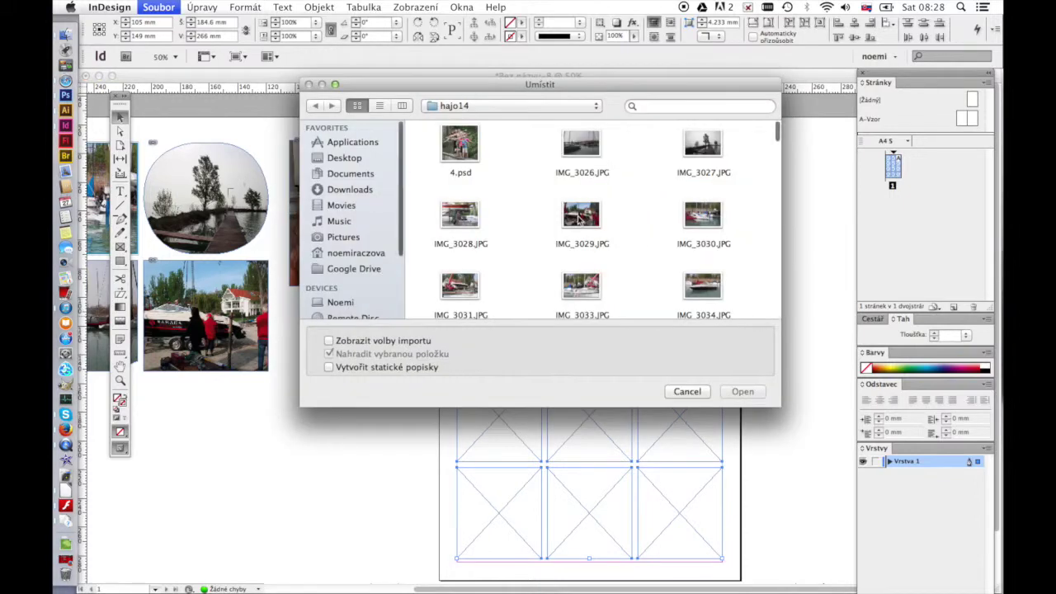
scroll(617, 245, "down", 2)
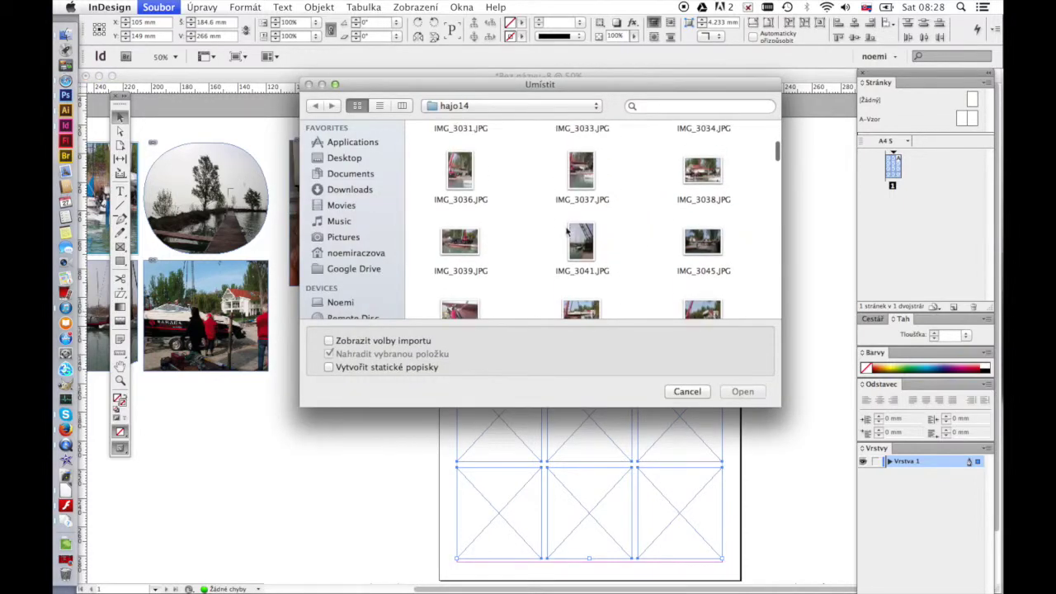
left_click(461, 179)
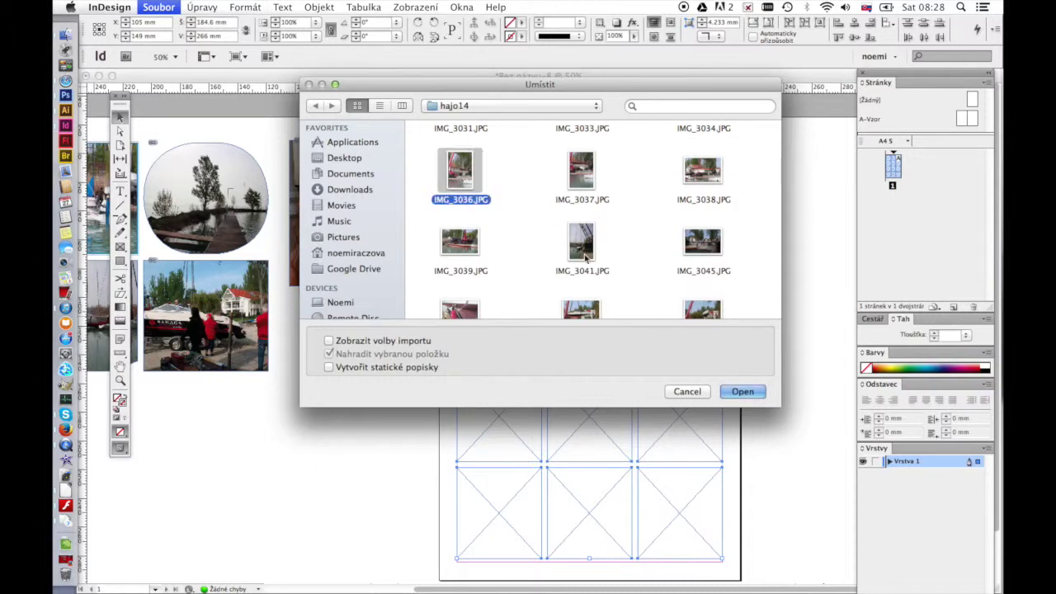
left_click(582, 248)
left_click(741, 392)
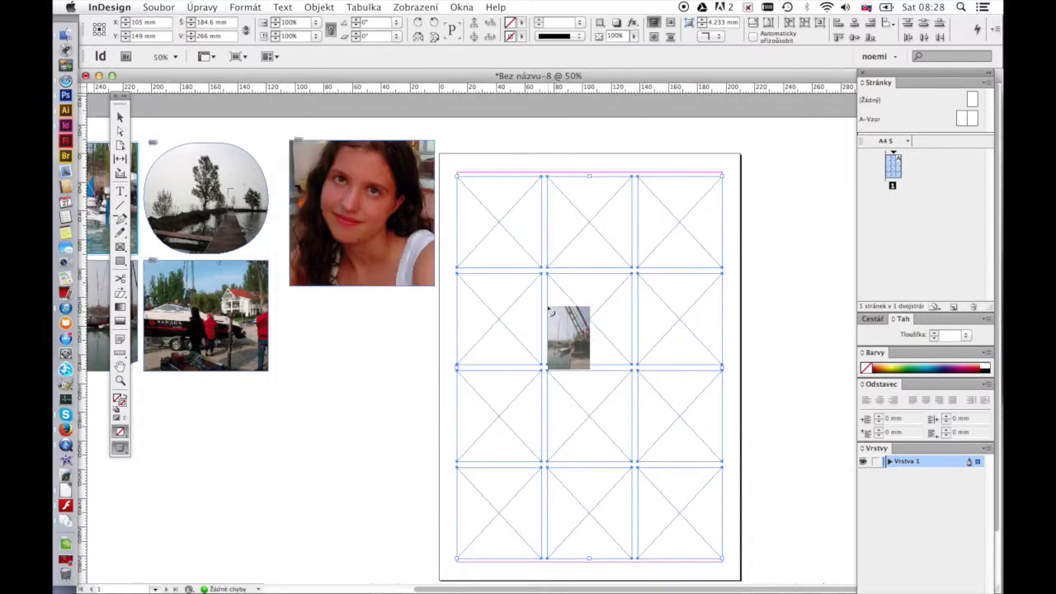
left_click(475, 192)
left_click(408, 316)
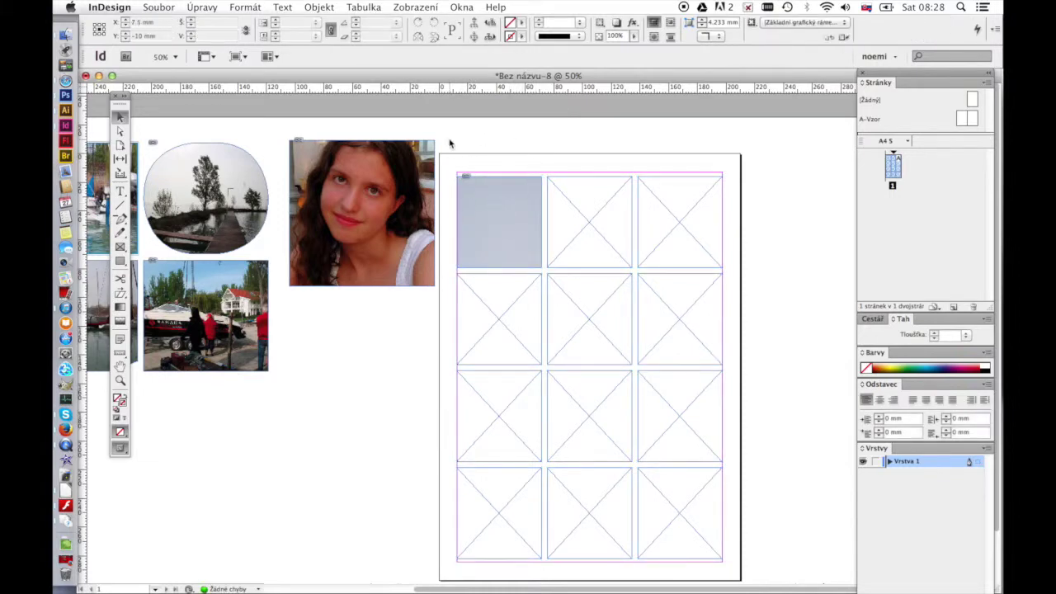
Select all twelve grid frames and combine them into one compound path
left_click_drag(450, 143, 739, 575)
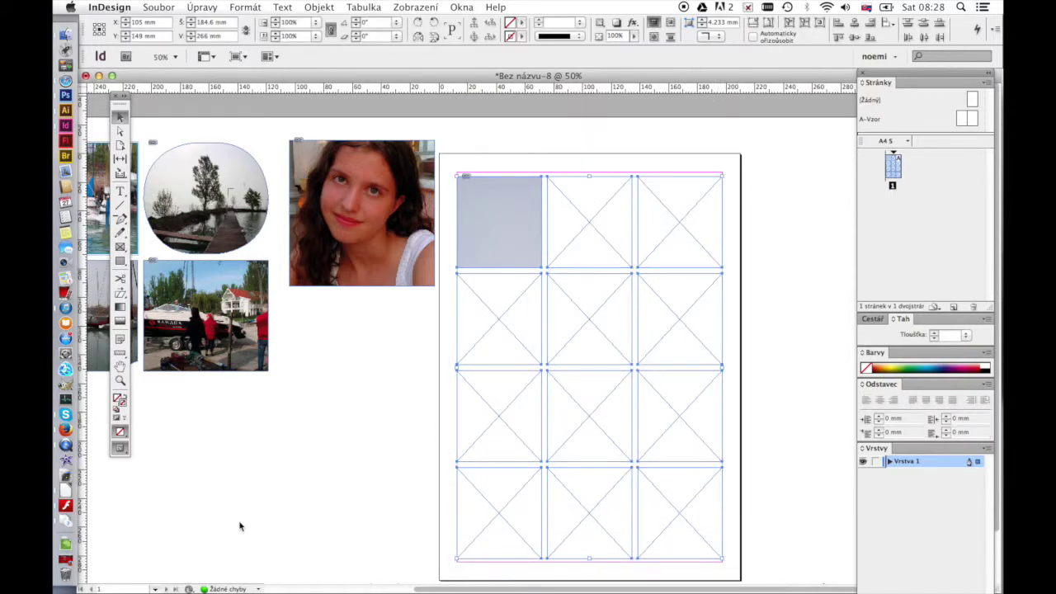
left_click(327, 10)
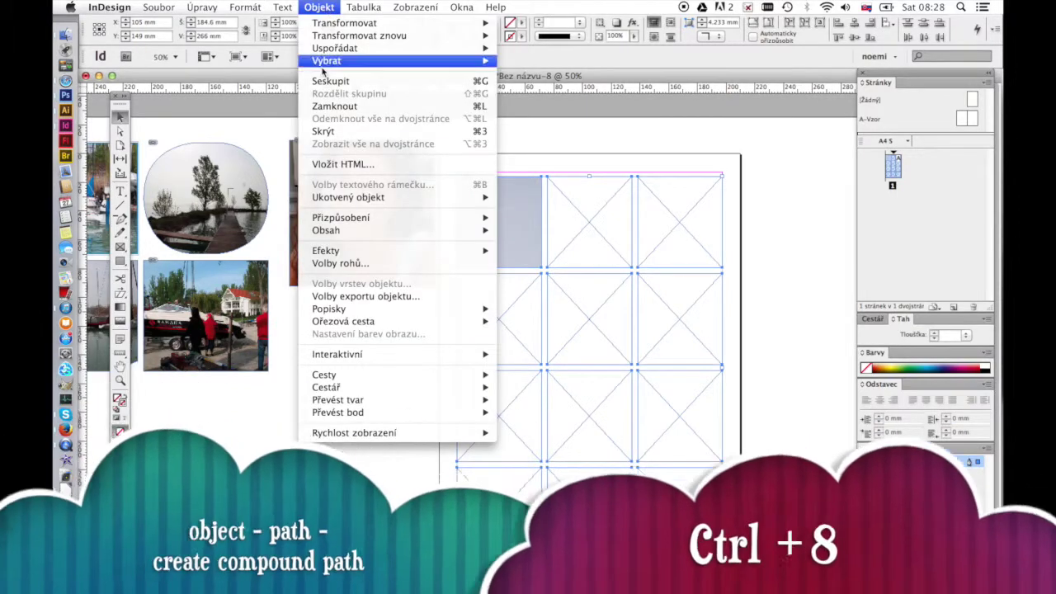
mouse_move(333, 377)
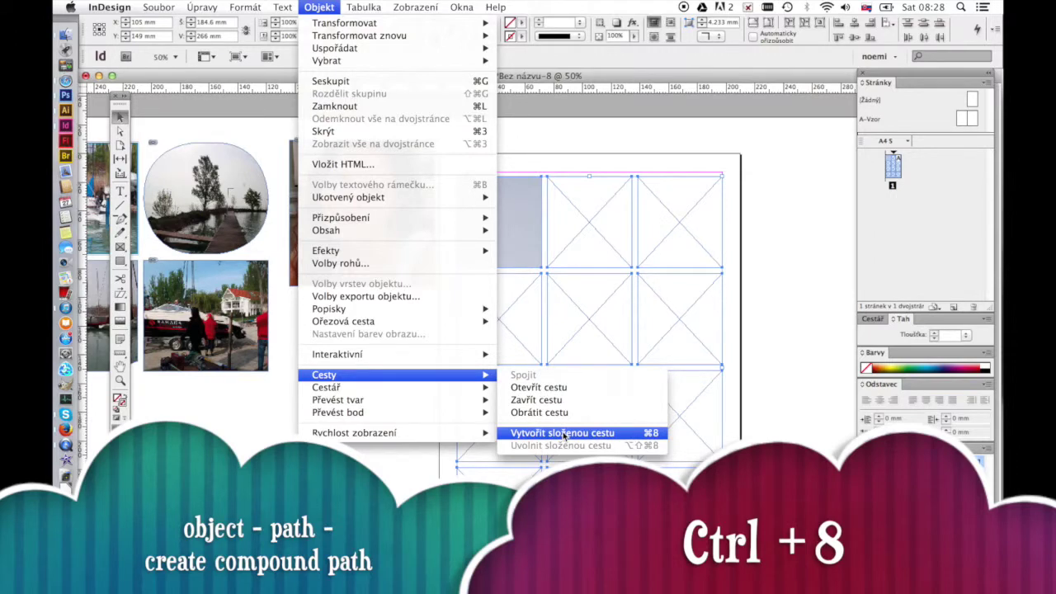
left_click(563, 433)
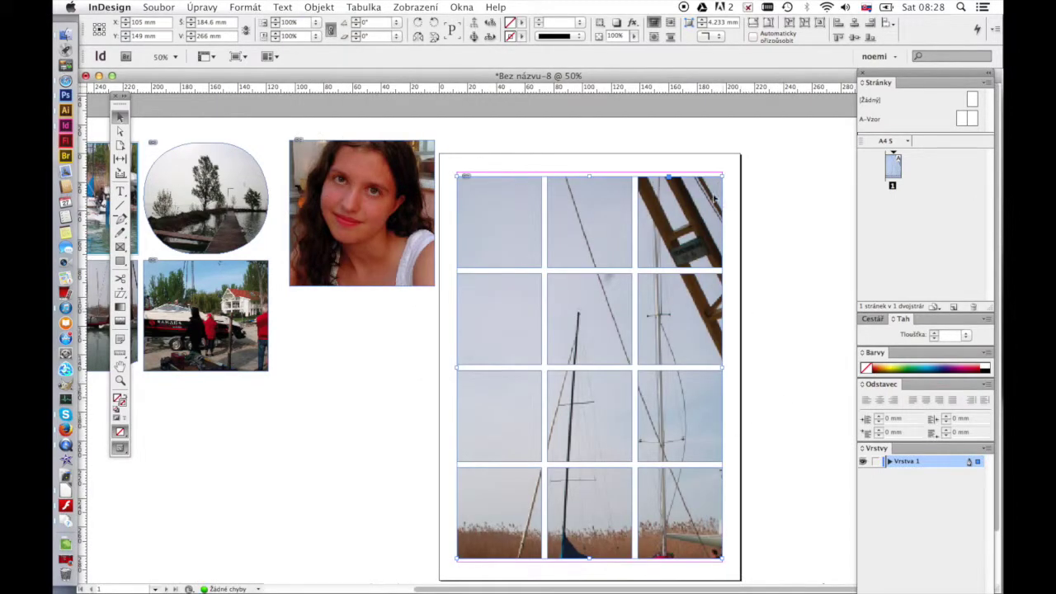
Fill the compound frame proportionally with the photo, shift the photo about 3 mm upward inside it, and deselect
left_click(592, 369)
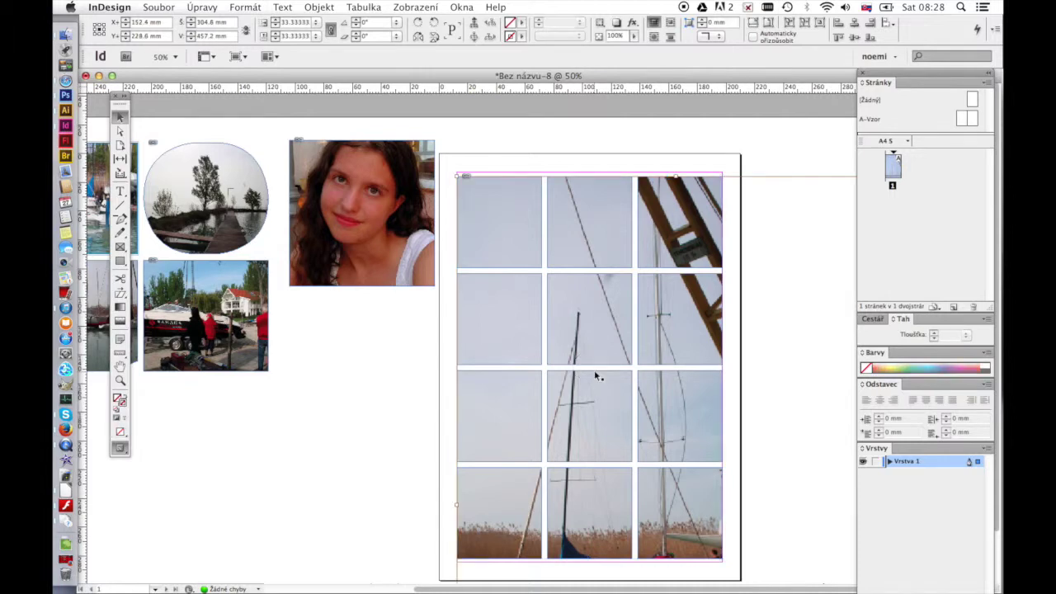
left_click(753, 25)
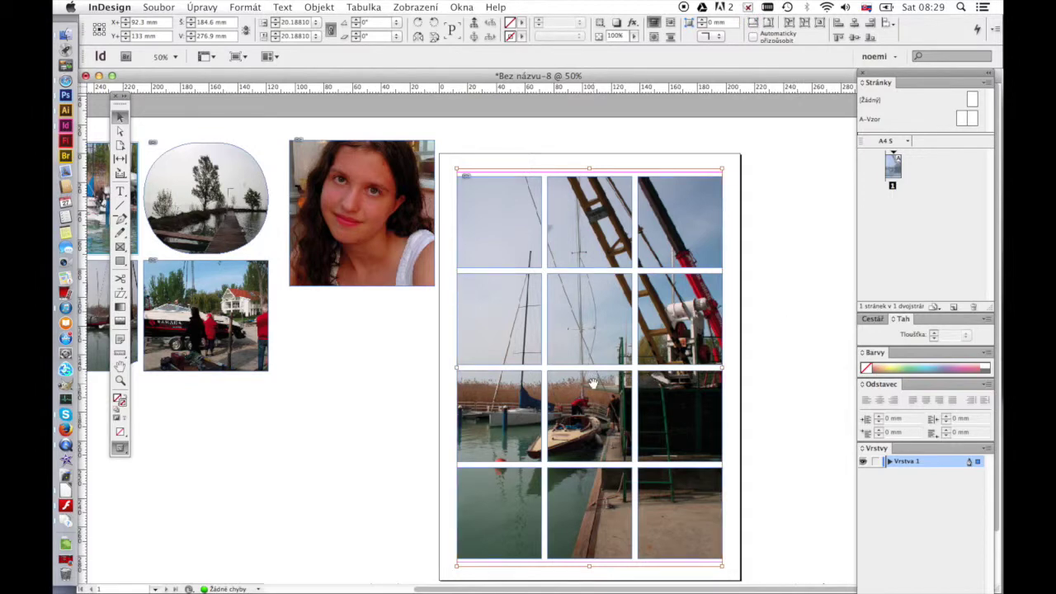
left_click_drag(593, 384, 594, 386)
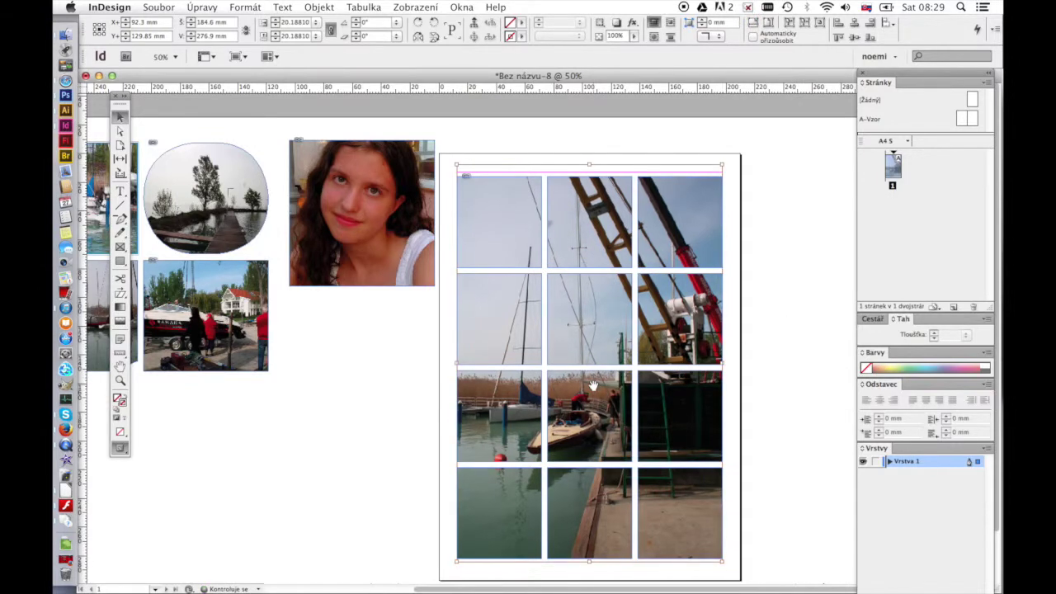
left_click(775, 414)
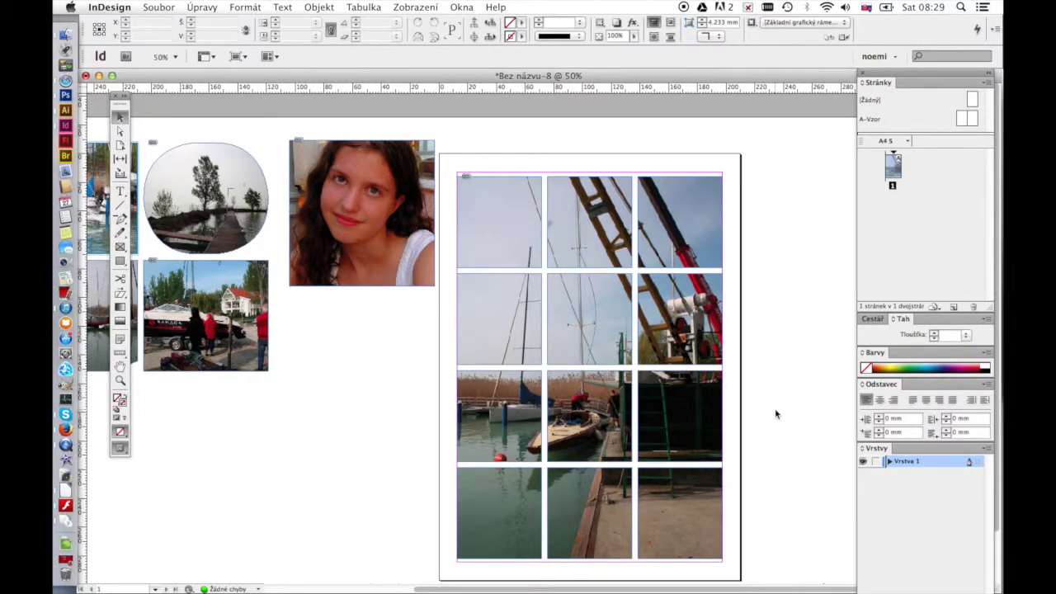
Release the photo grid's compound path, and undo the release
left_click(700, 403)
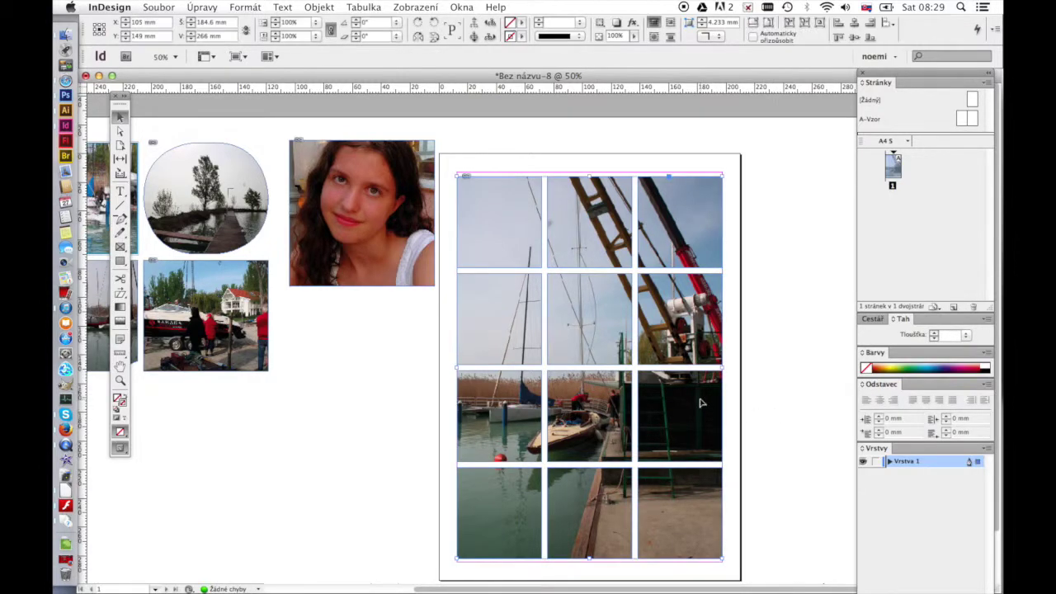
left_click(328, 8)
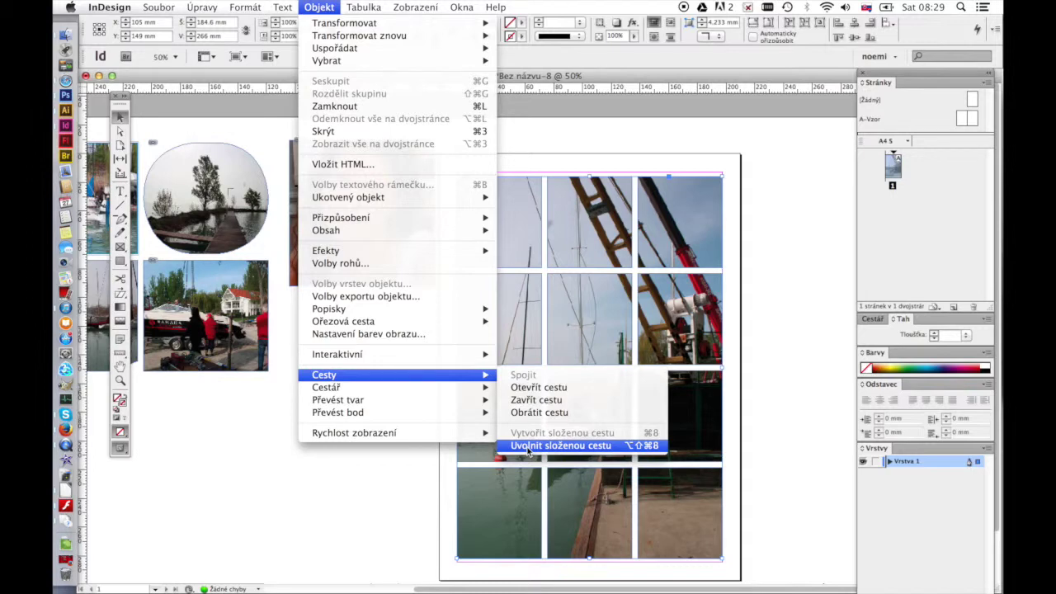
left_click(528, 445)
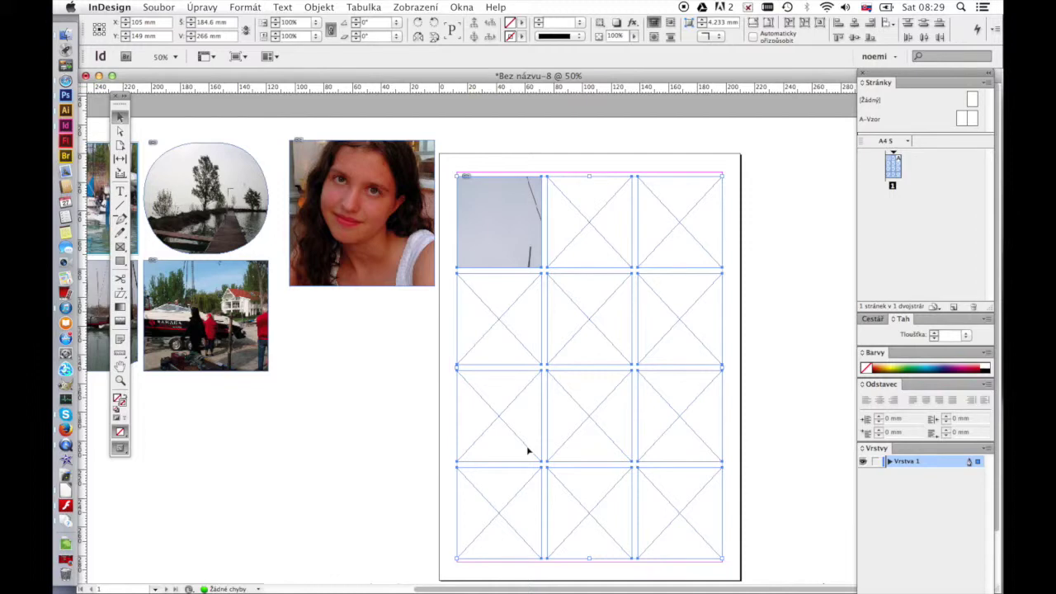
key("super+z")
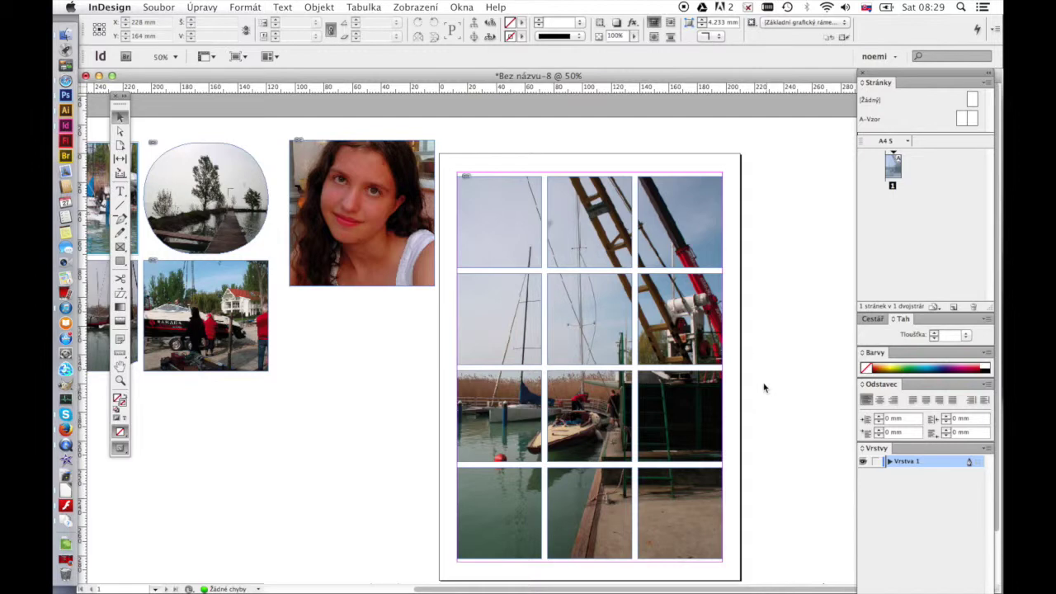
Move the compound photo grid off the page onto the pasteboard on its right side, and bring the empty page into view
left_click(589, 223)
left_click(175, 56)
left_click(163, 99)
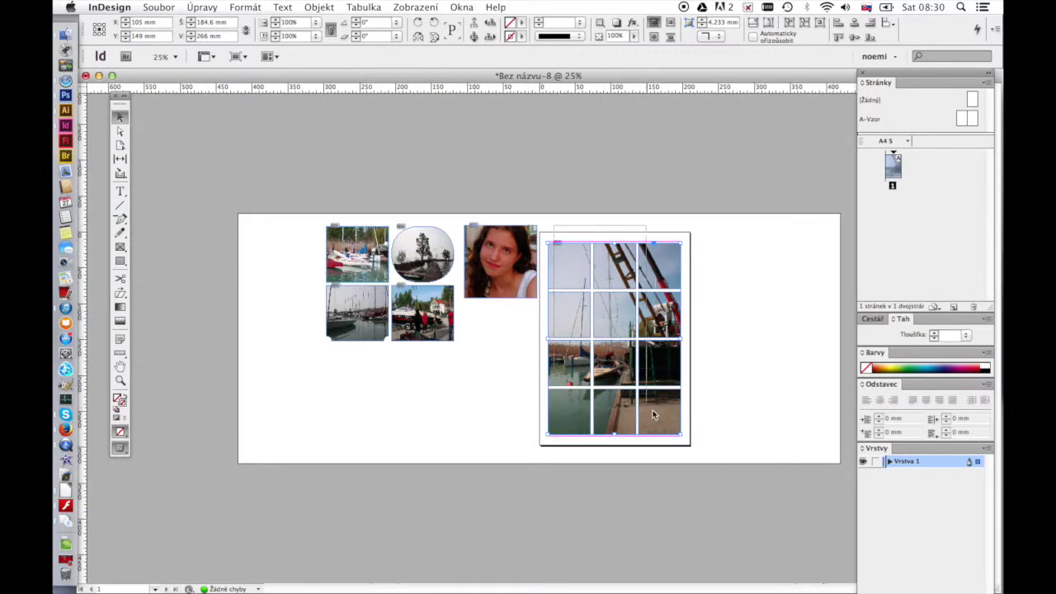
left_click_drag(664, 408, 812, 402)
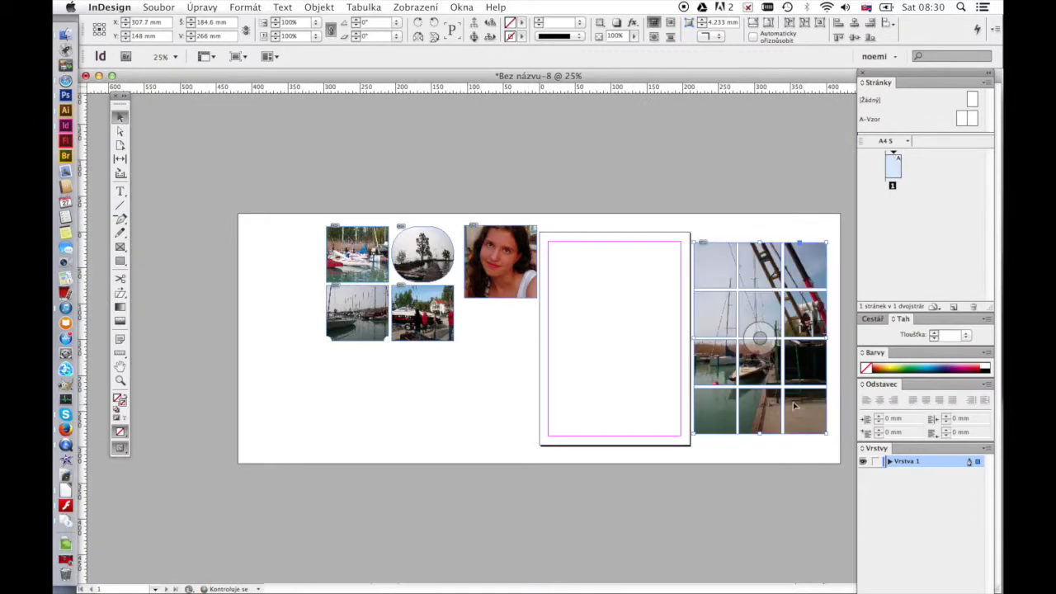
left_click_drag(761, 337, 390, 364)
left_click(282, 461)
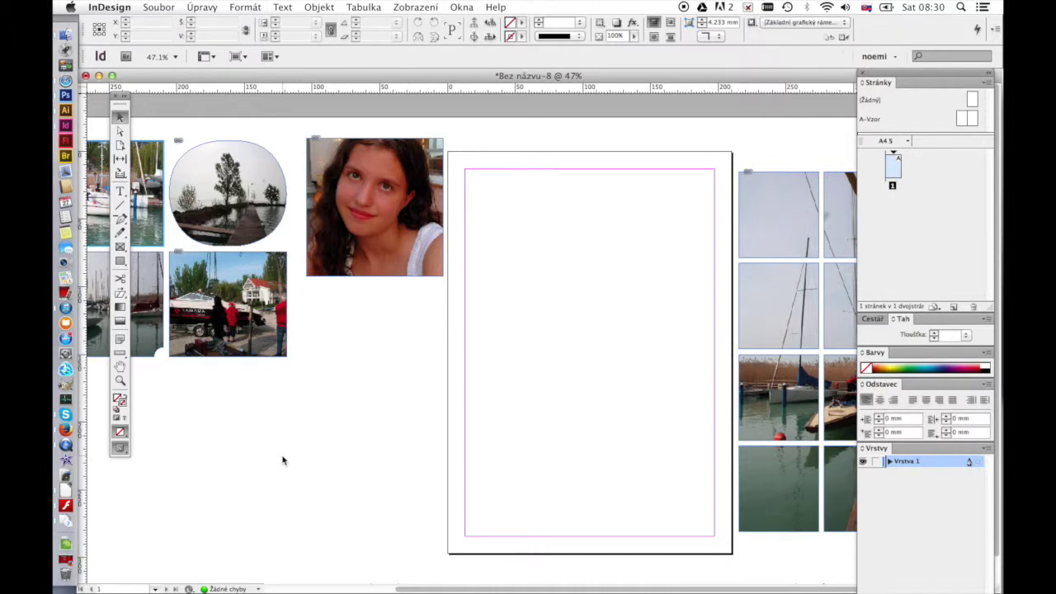
Draw a text frame about 178.5 × 92.5 mm in the page's upper part and enter TEXT in Arial Black at 120 points
left_click(119, 191)
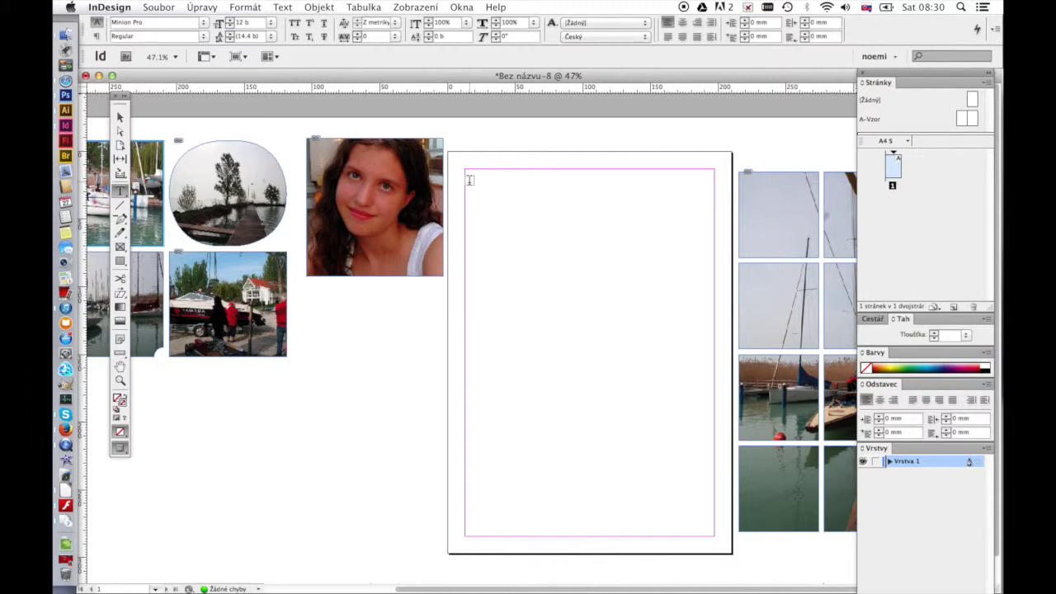
left_click_drag(470, 180, 711, 307)
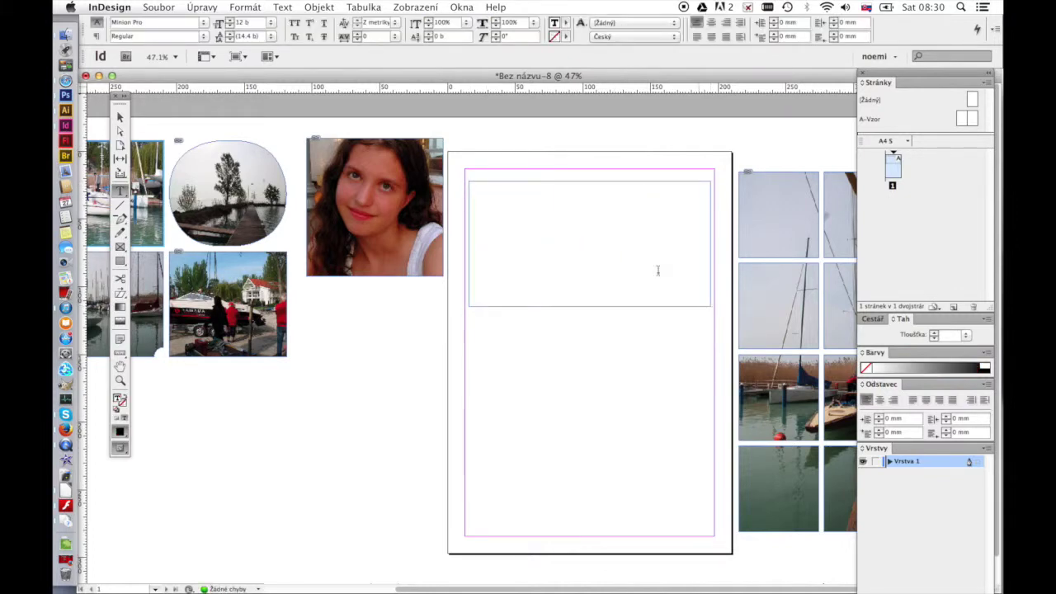
left_click(203, 24)
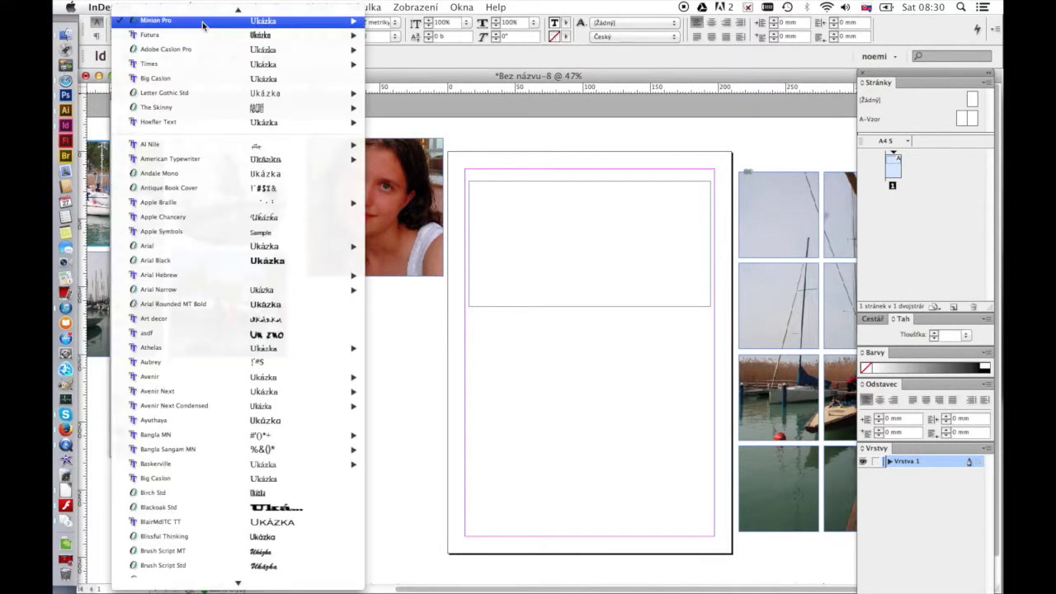
left_click(244, 260)
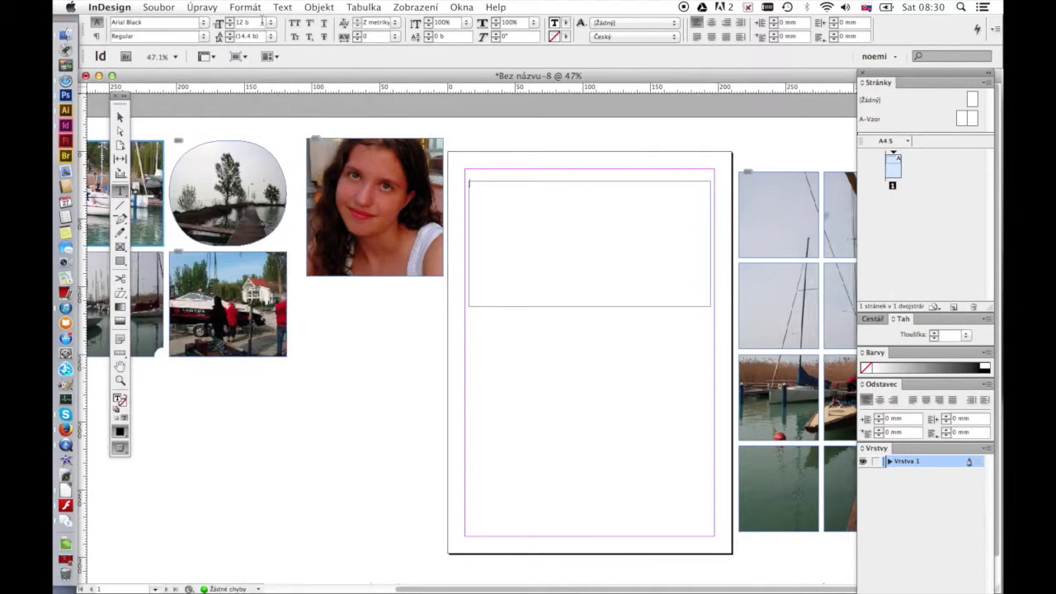
left_click(242, 23)
type("0")
key("Return")
type("TEXT")
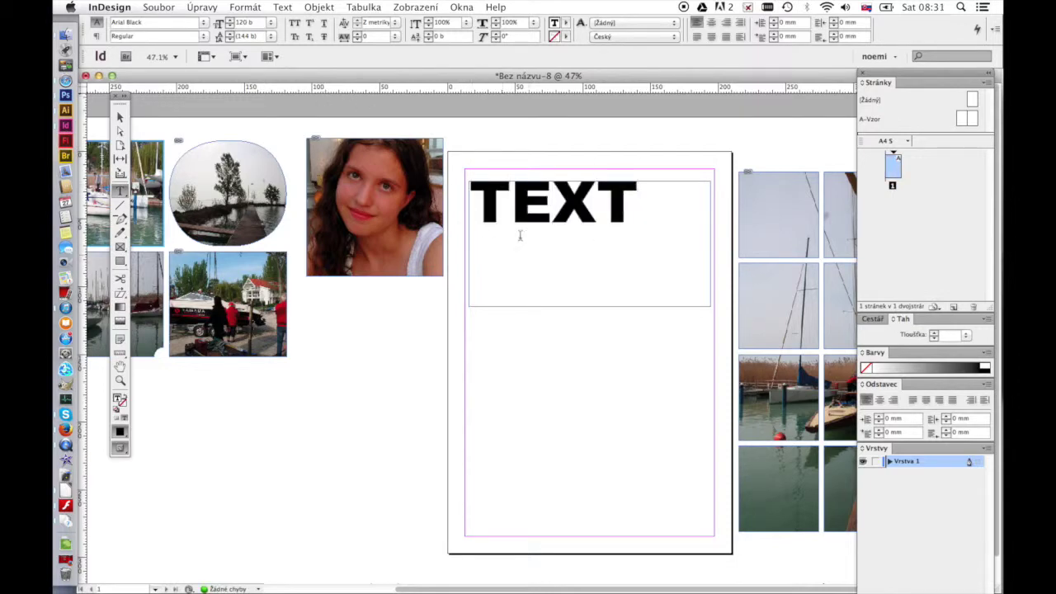
Convert the word TEXT to outlines, and deselect it
left_click(120, 117)
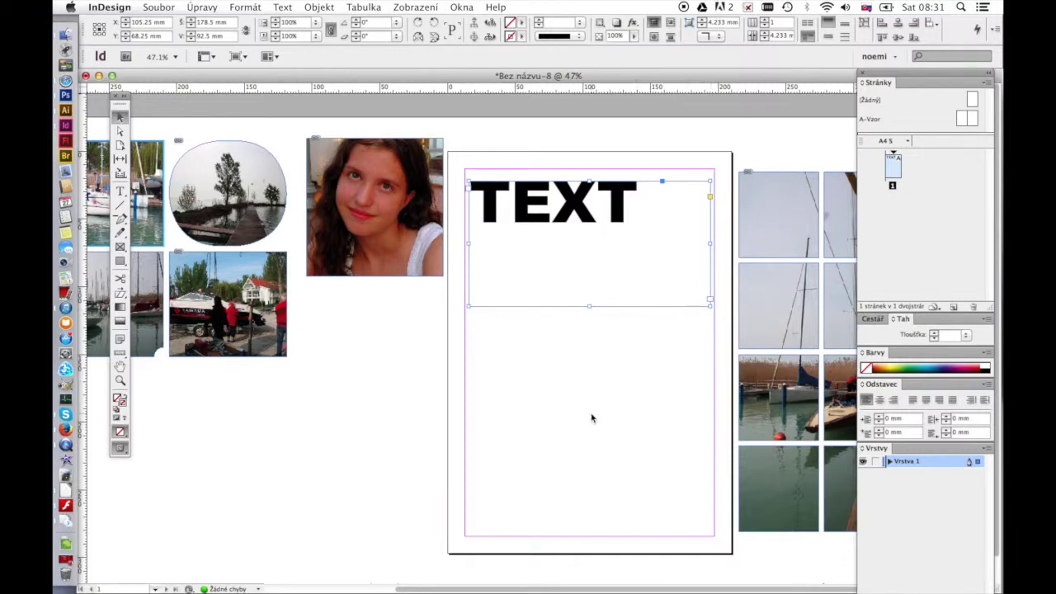
left_click(283, 7)
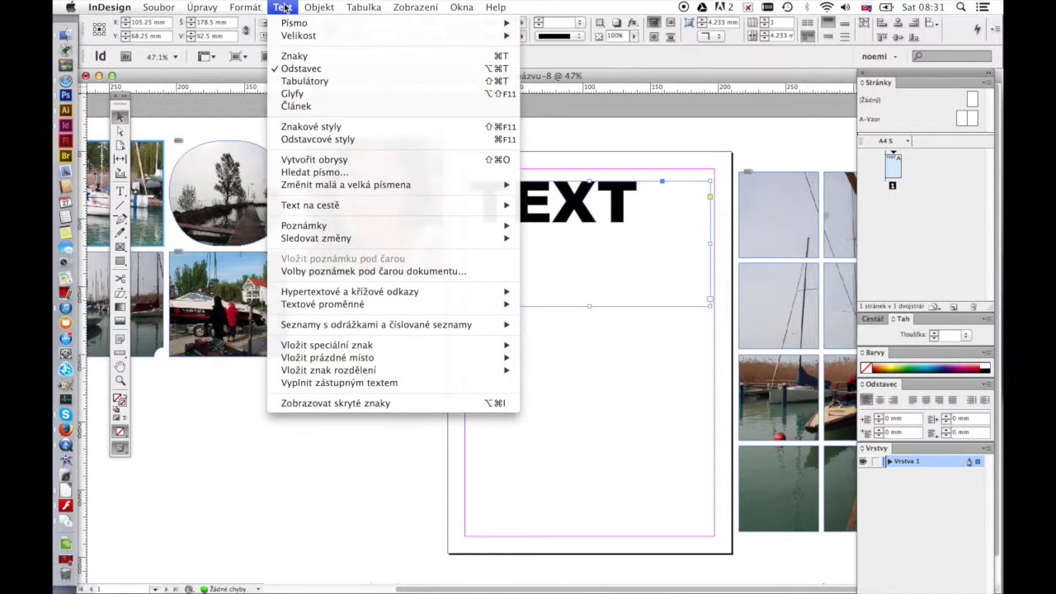
left_click(314, 162)
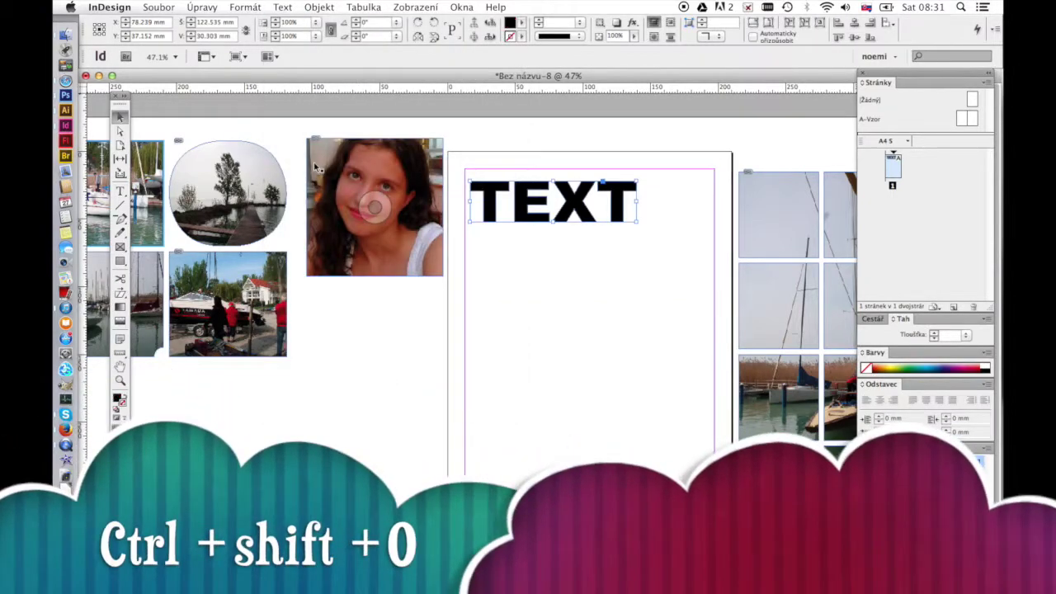
left_click(422, 370)
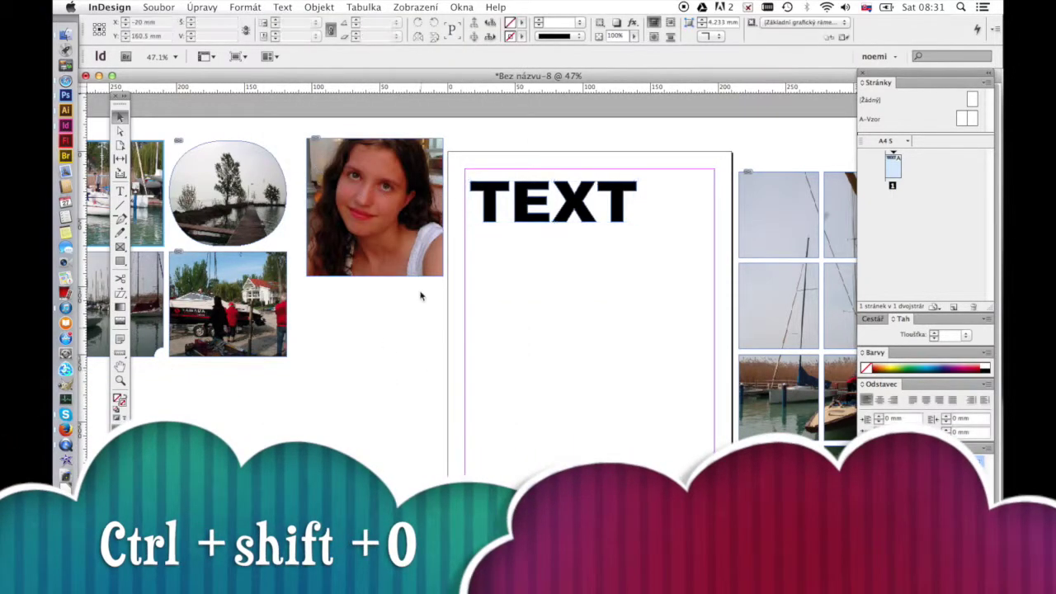
Place IMG_3034.JPG into the outlined word TEXT, fit the photo to fill the letters proportionally, and deselect it
left_click(586, 212)
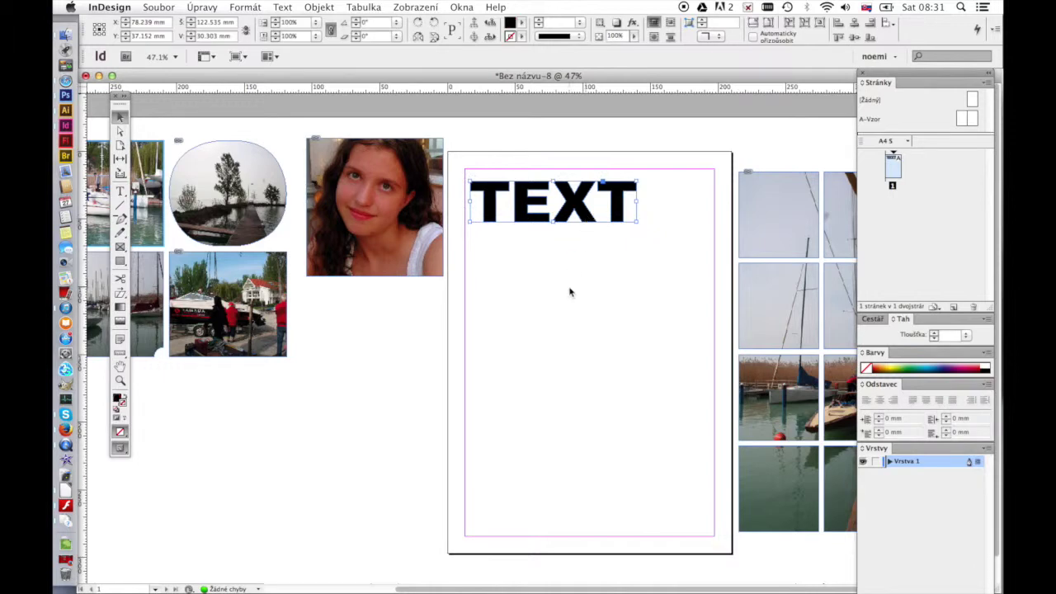
key("ctrl+d")
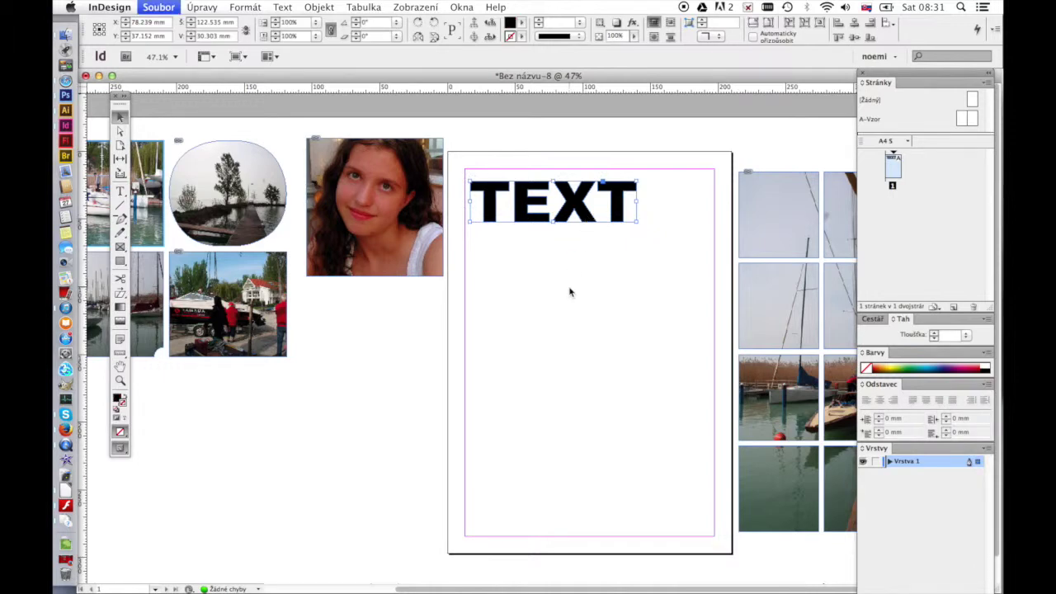
left_click(702, 285)
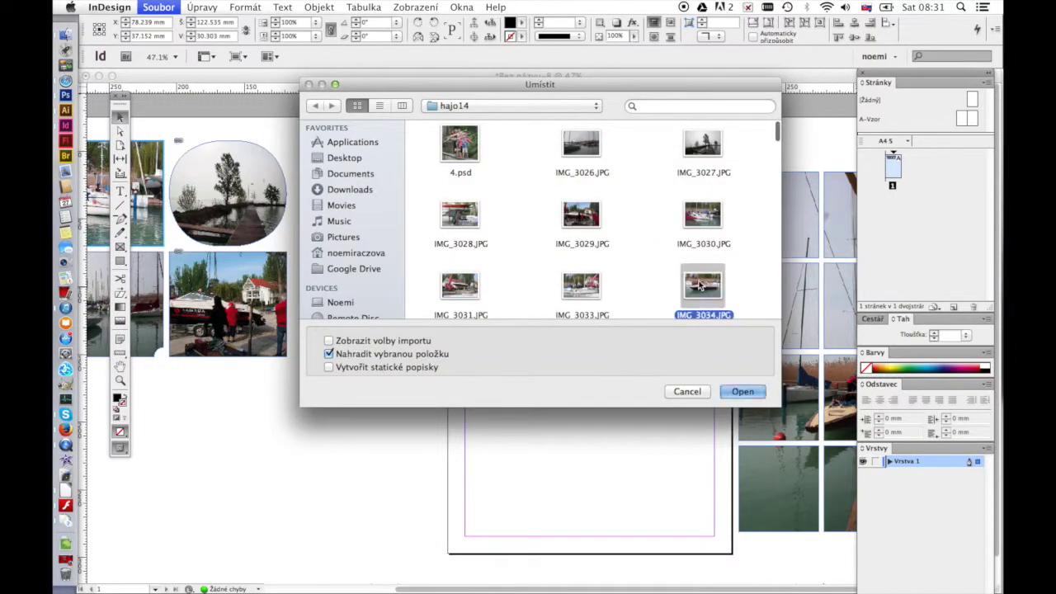
left_click(742, 391)
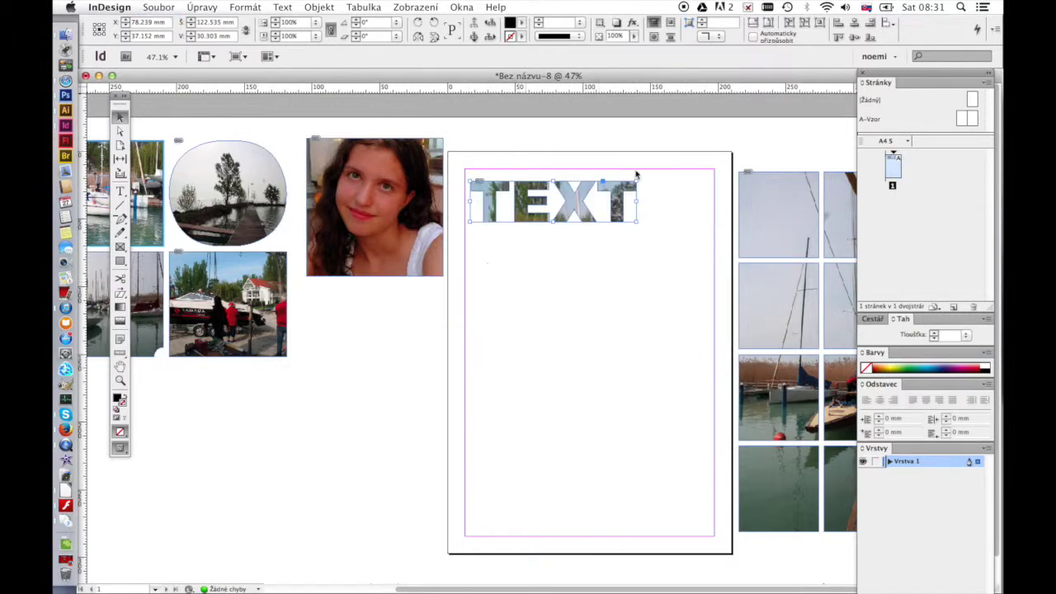
left_click(753, 23)
left_click(623, 326)
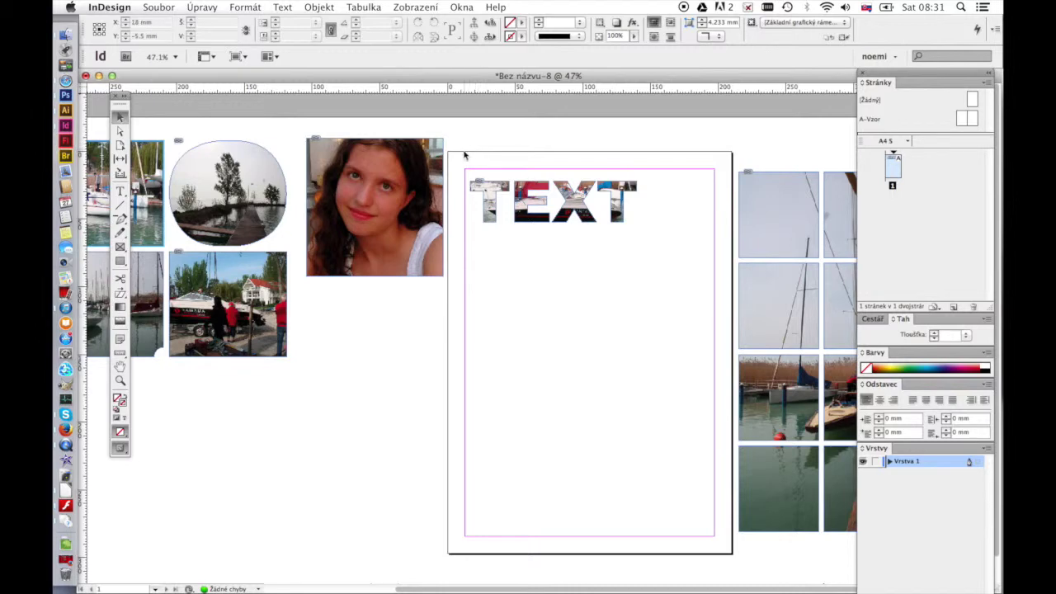
Enlarge the photo-filled TEXT outline proportionally to nearly the full page width, without scaling the photo inside
left_click_drag(464, 155, 662, 236)
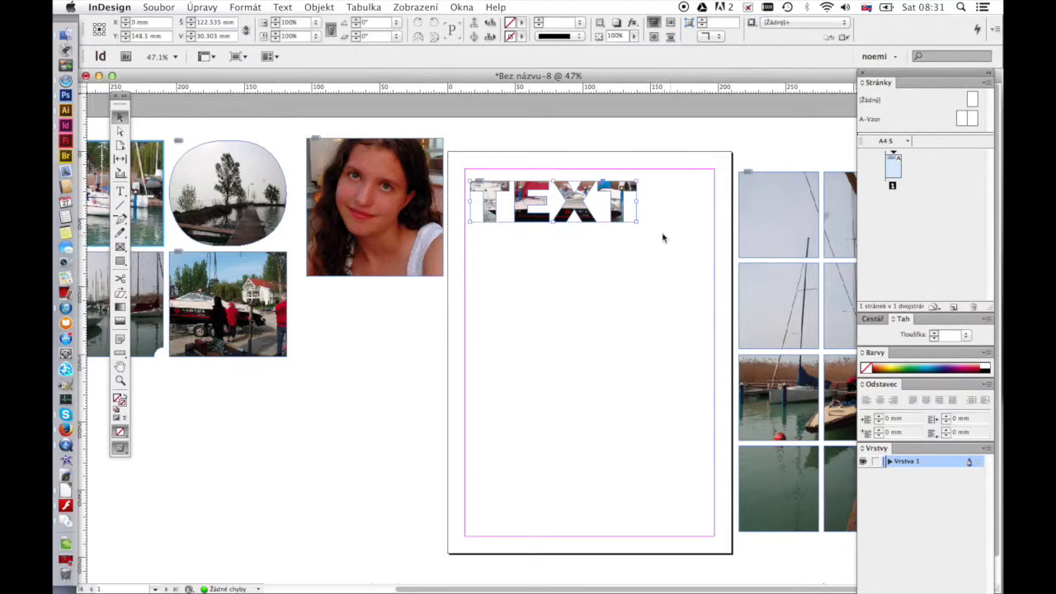
left_click_drag(635, 223, 648, 248)
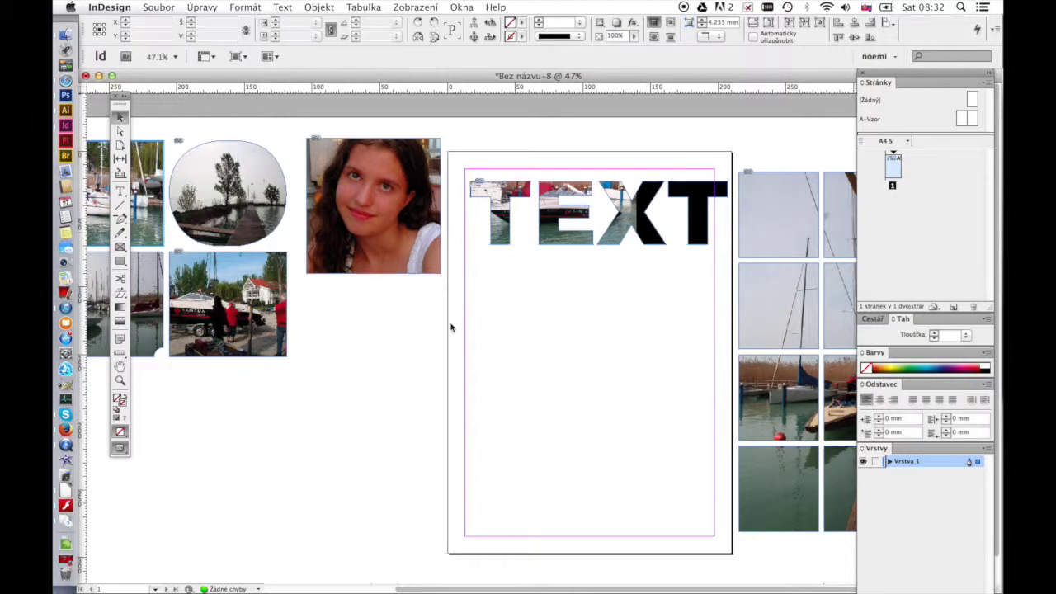
Move the portrait photo onto the page below TEXT and reduce its frame to about 62.2 × 62.5 mm, cropping the photo
left_click(365, 206)
left_click_drag(443, 275, 440, 273)
left_click_drag(417, 222, 619, 357)
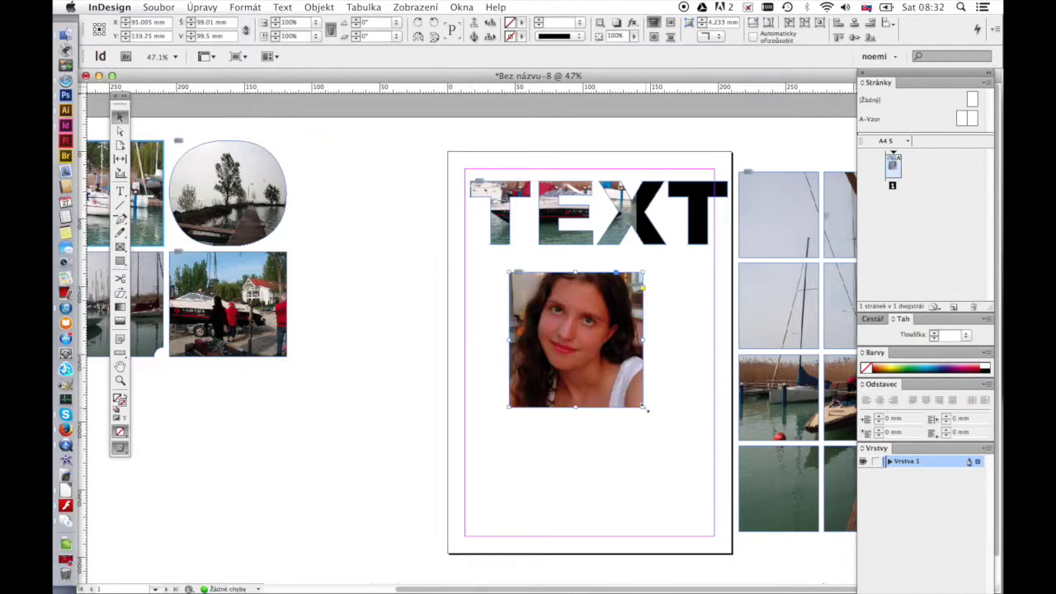
left_click_drag(645, 408, 592, 357)
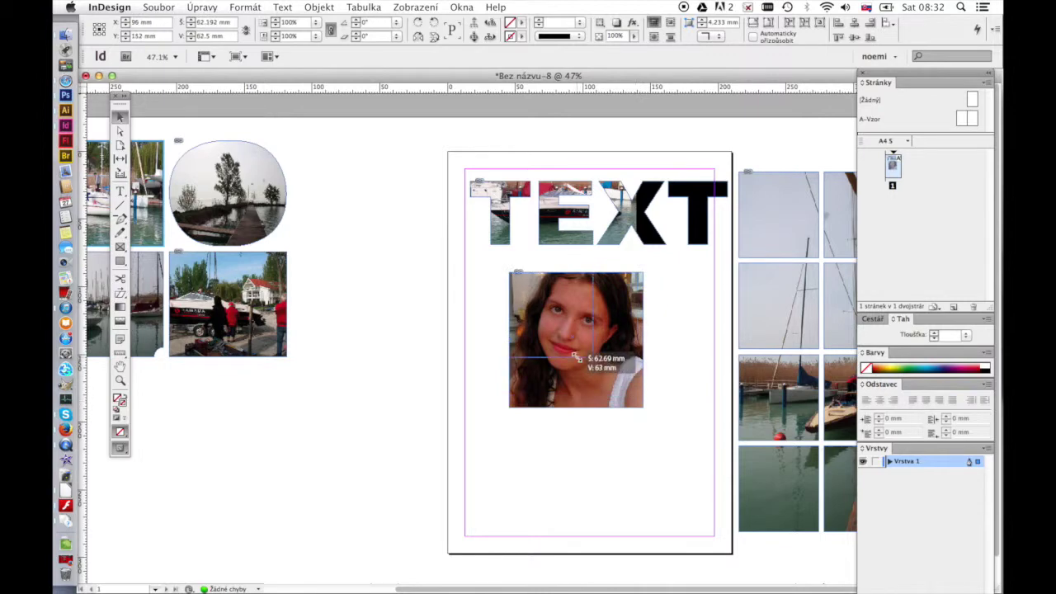
left_click(600, 445)
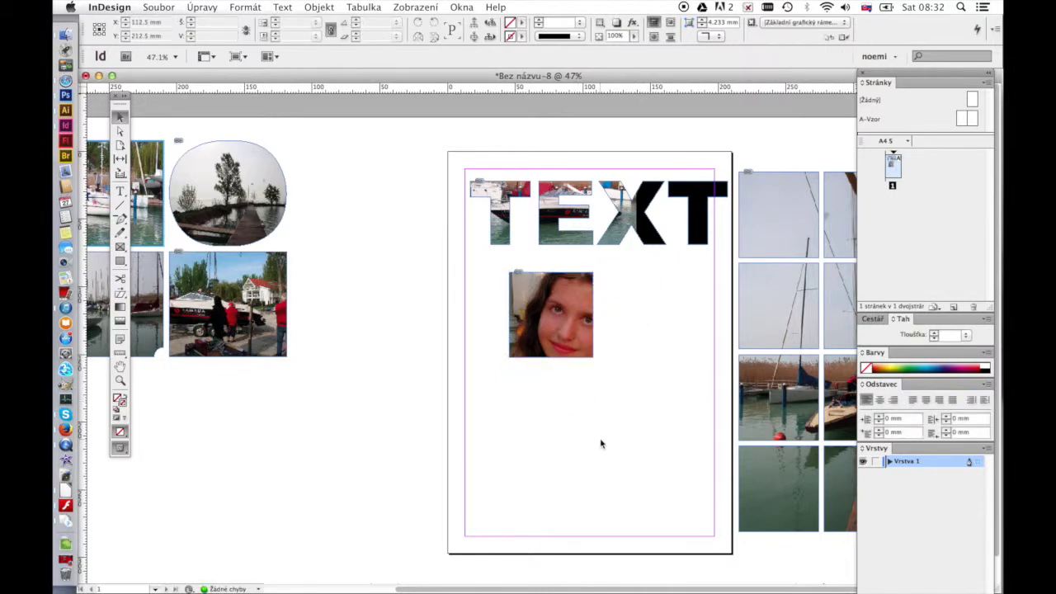
Turn on Auto-Fit for the portrait frame, enlarge it to about 131.8 × 132.5 mm so the photo scales along, and deselect it
left_click(547, 312)
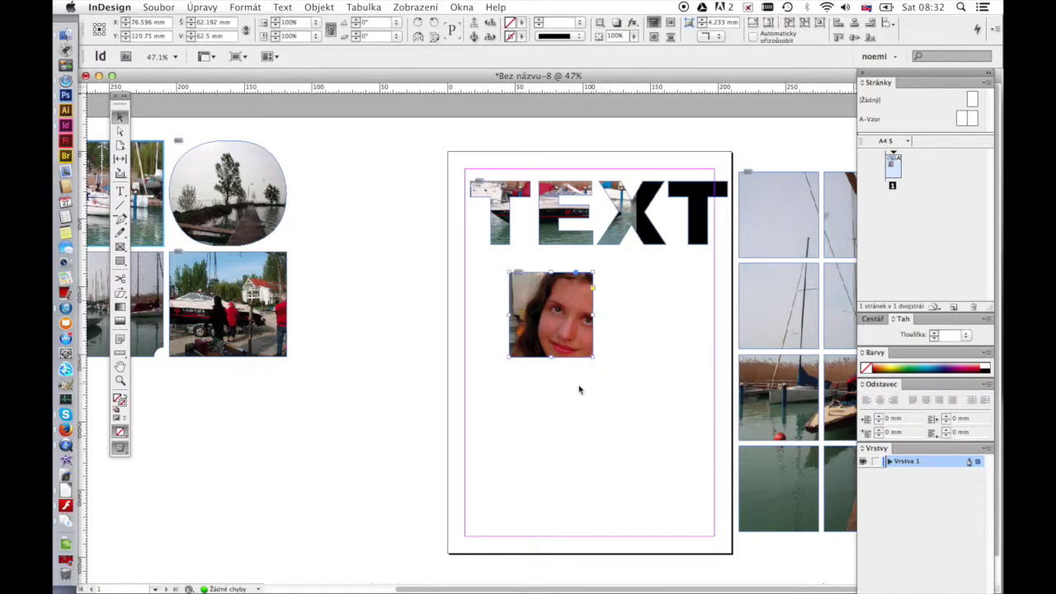
left_click(753, 36)
left_click_drag(596, 360, 676, 454)
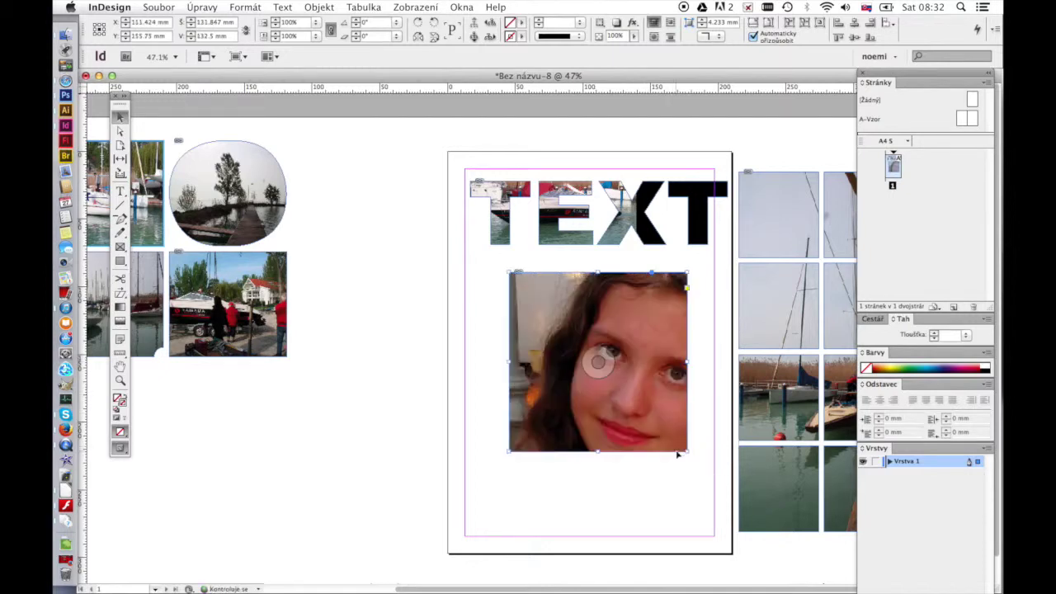
left_click(656, 494)
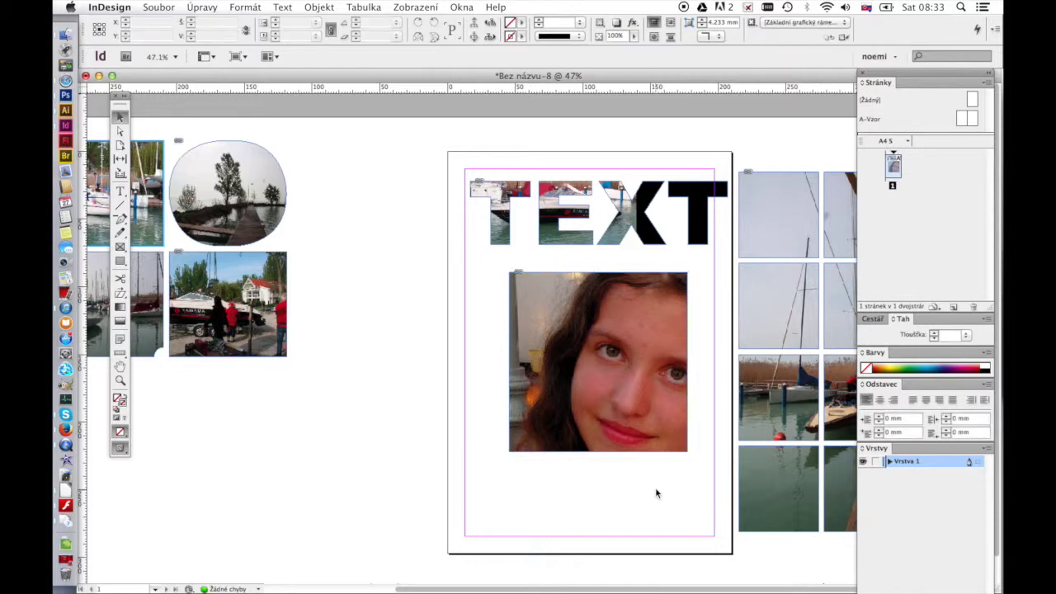